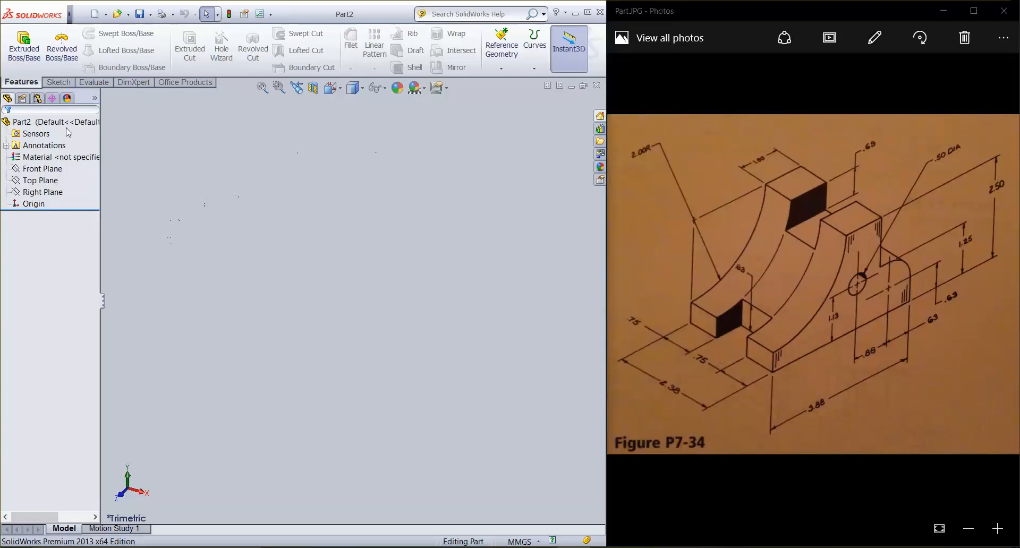
Orient the view normal to the Front Plane and start a sketch on it.
click(54, 168)
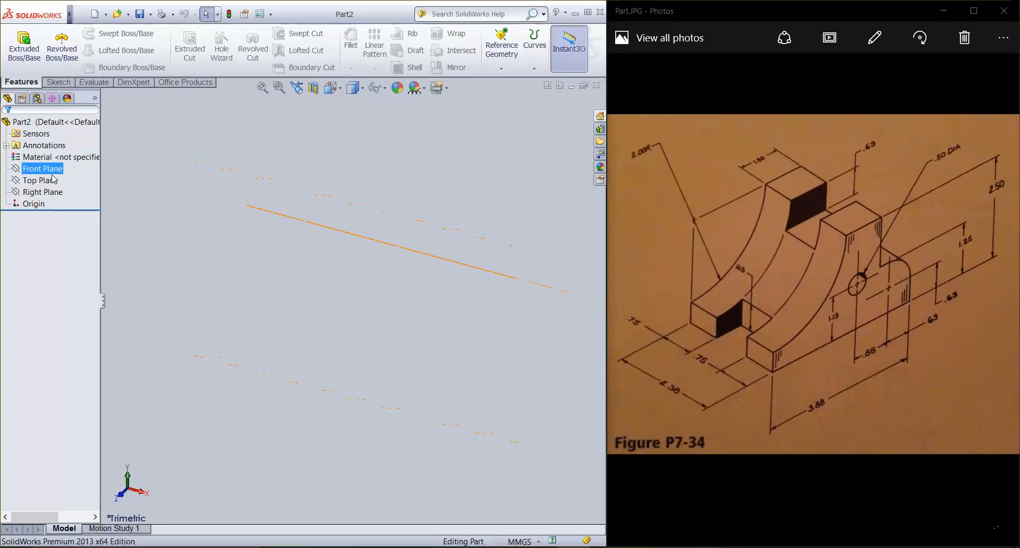
right_click(51, 171)
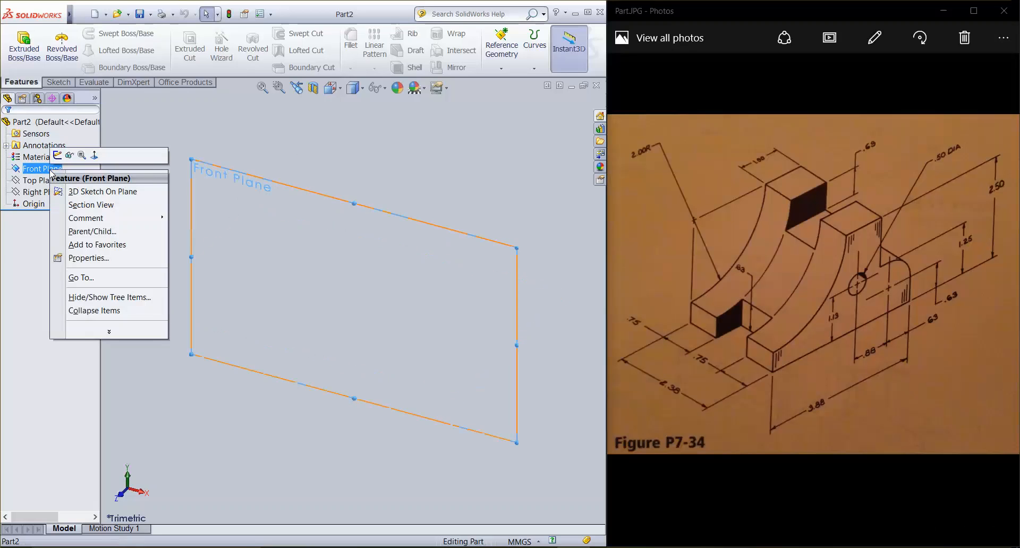
click(94, 156)
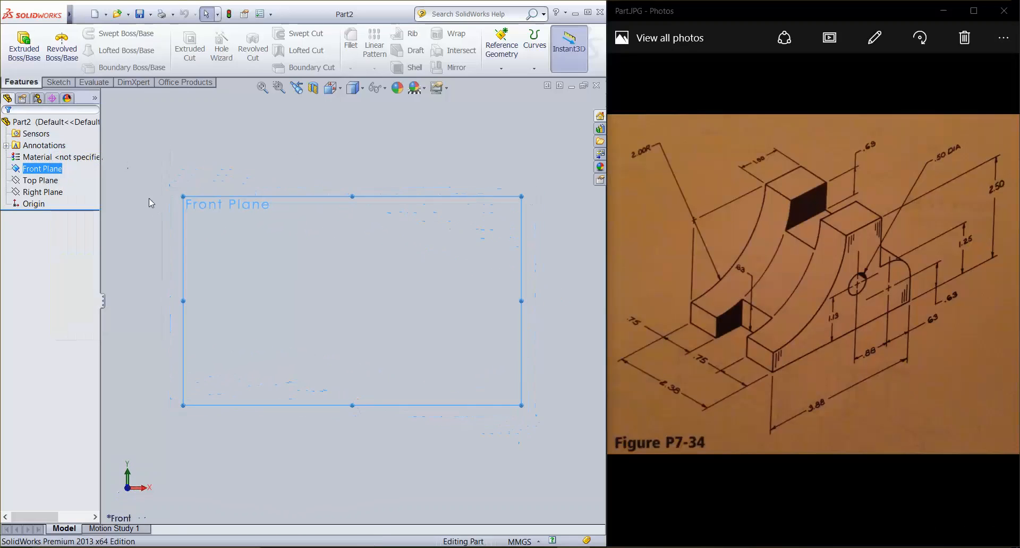
right_click(58, 171)
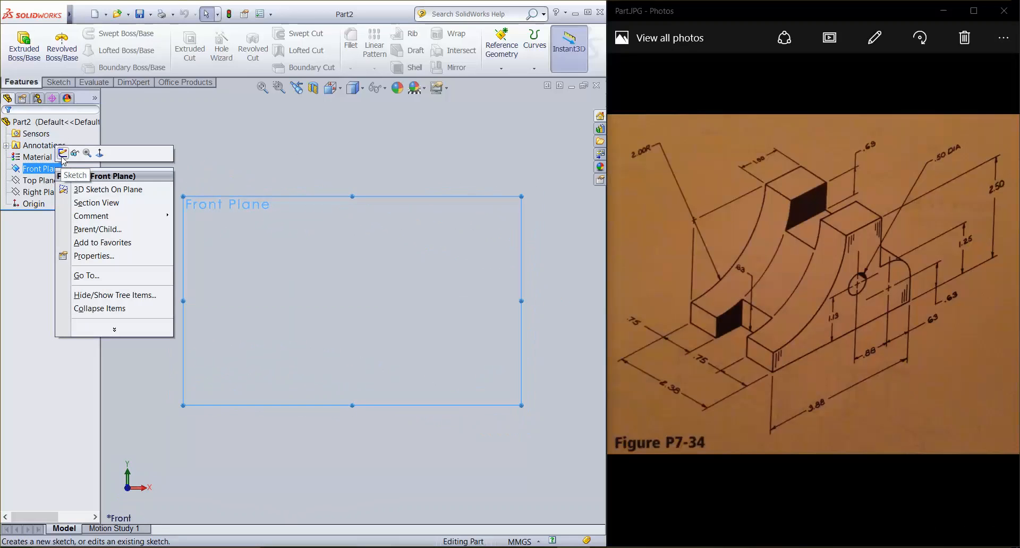
click(63, 154)
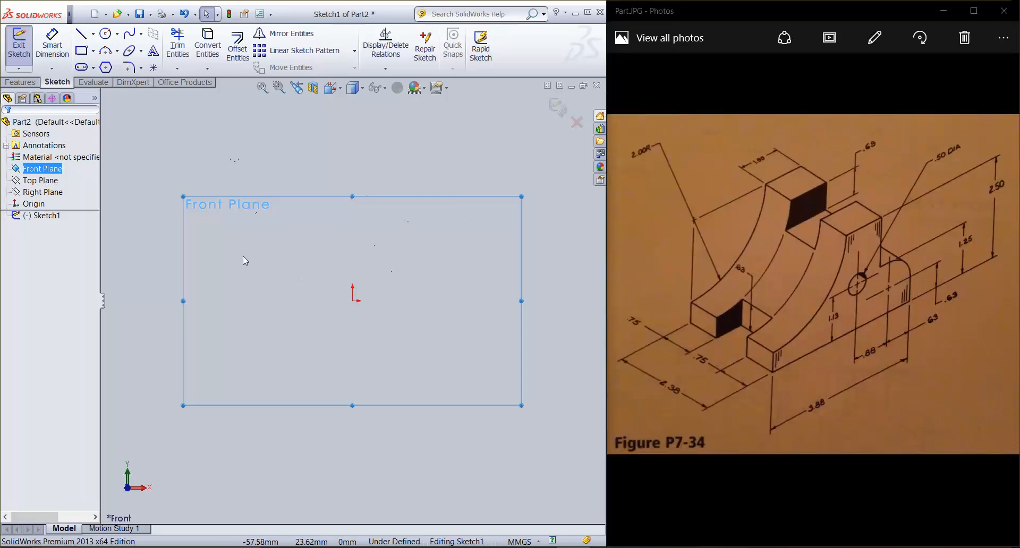
Sketch a corner rectangle about 78 mm wide and 51 mm high, starting at the origin.
click(80, 50)
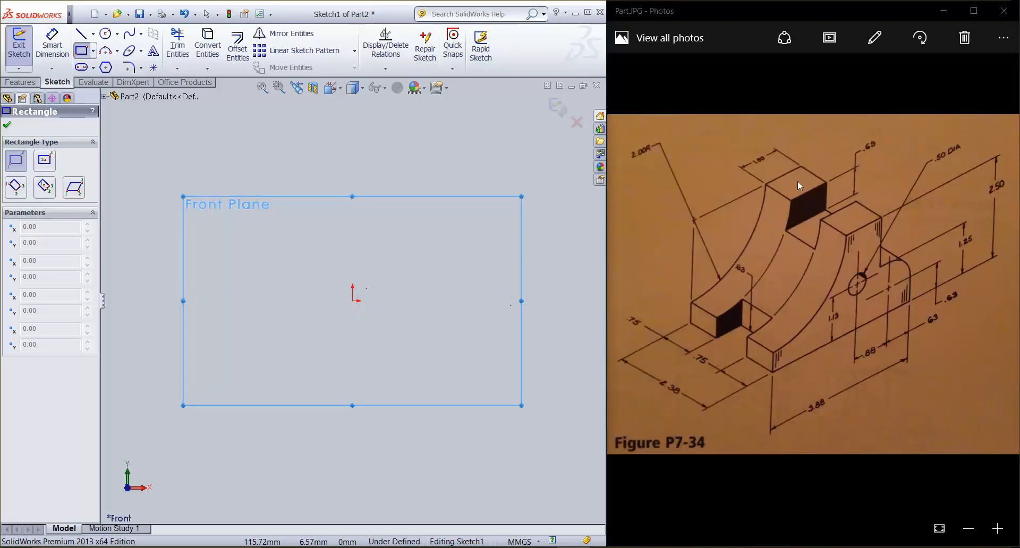
click(352, 300)
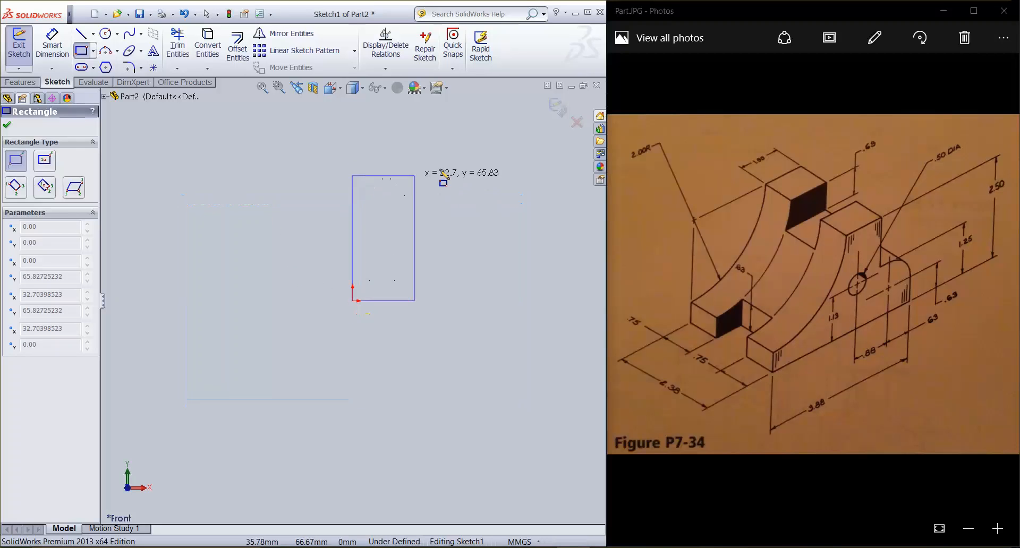
click(500, 205)
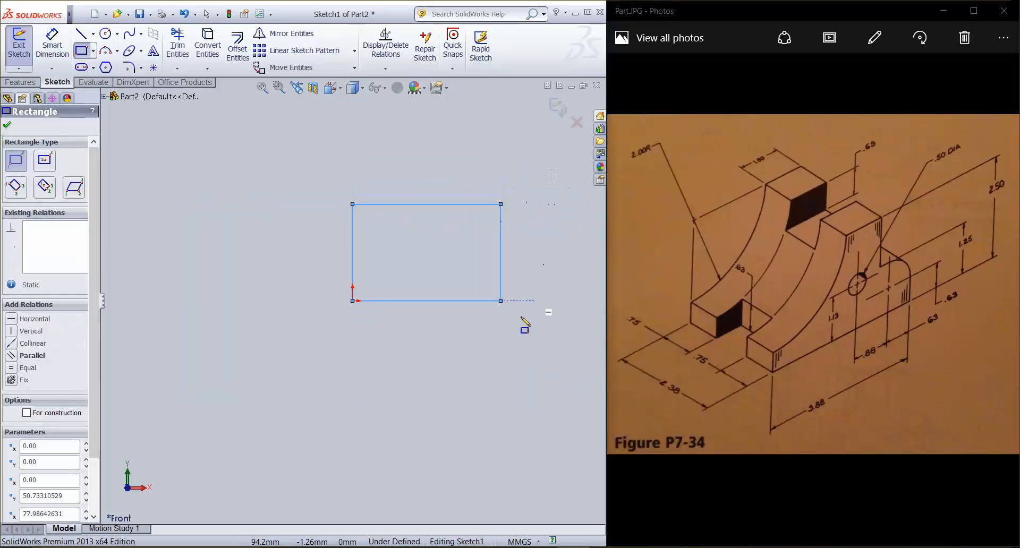
key(Escape)
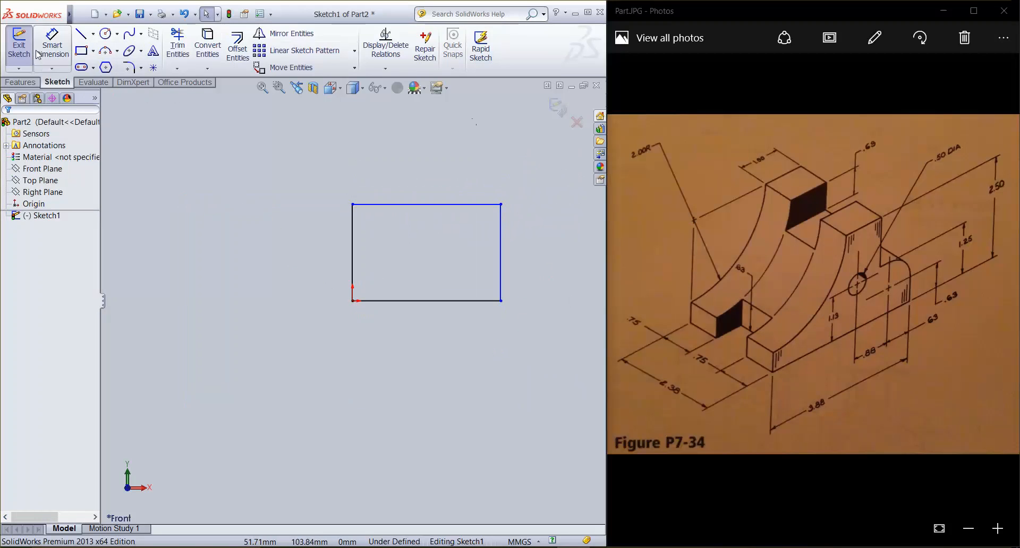
Dimension the rectangle's bottom edge to 3.88 mm and place the dimension closer to the edge.
click(52, 45)
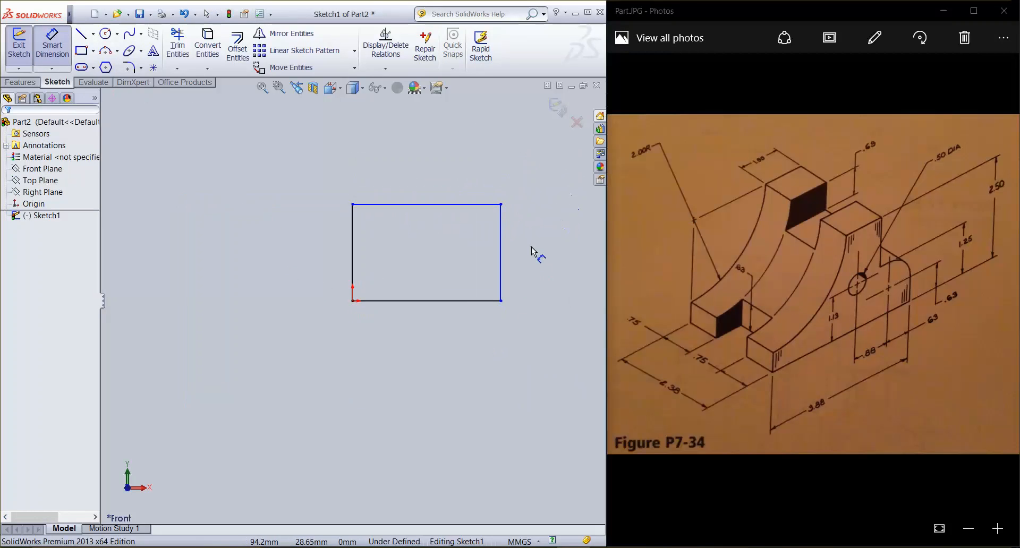
click(466, 300)
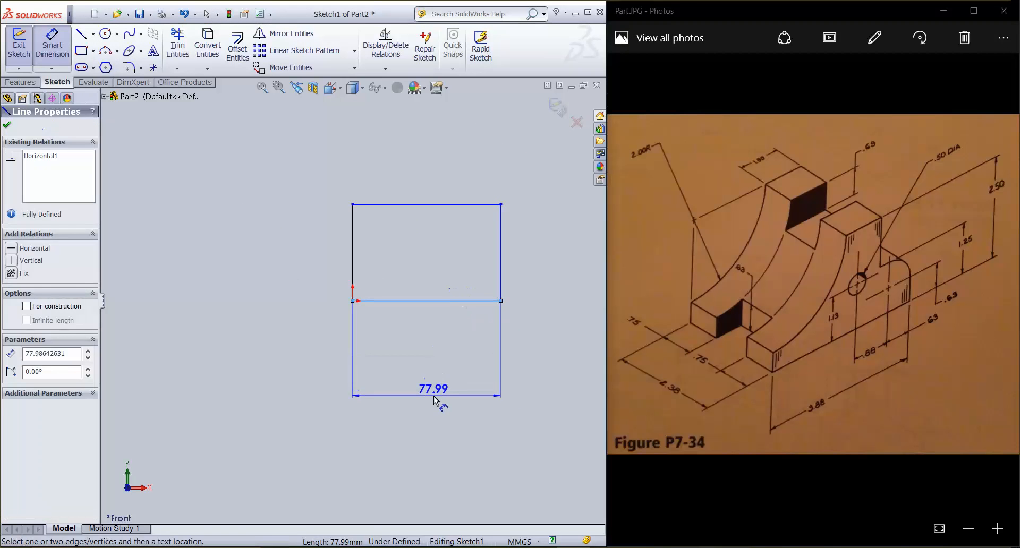
click(436, 402)
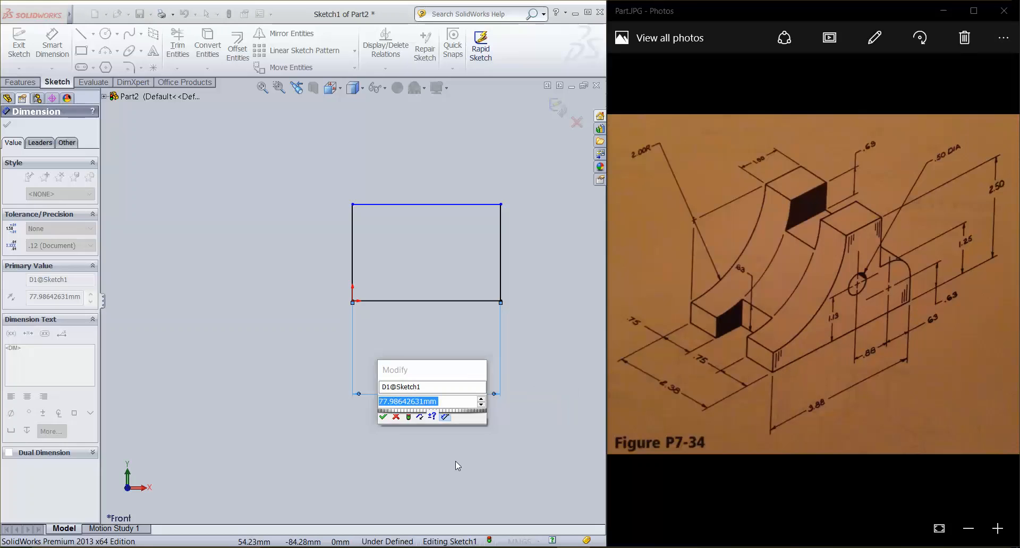
text(3.88)
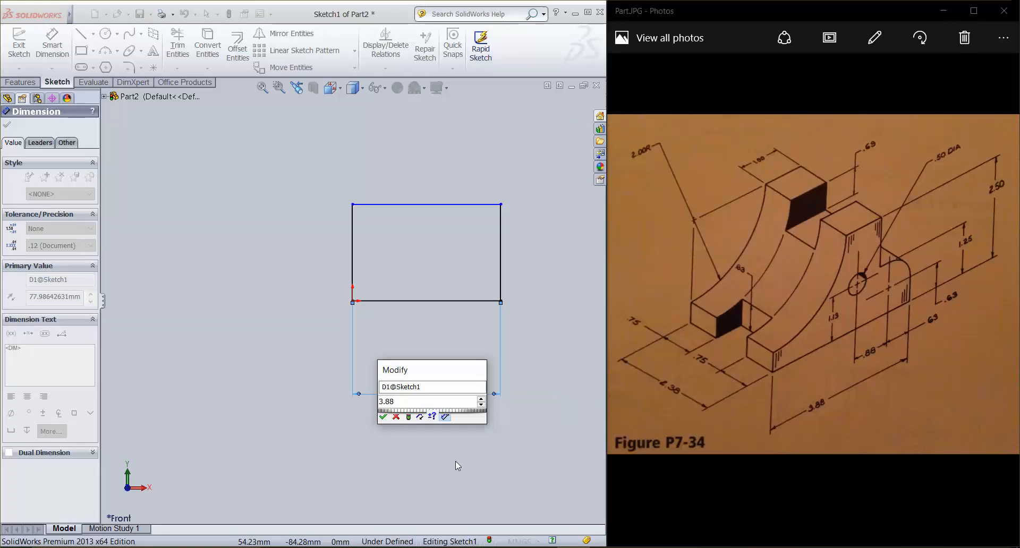
key(Return)
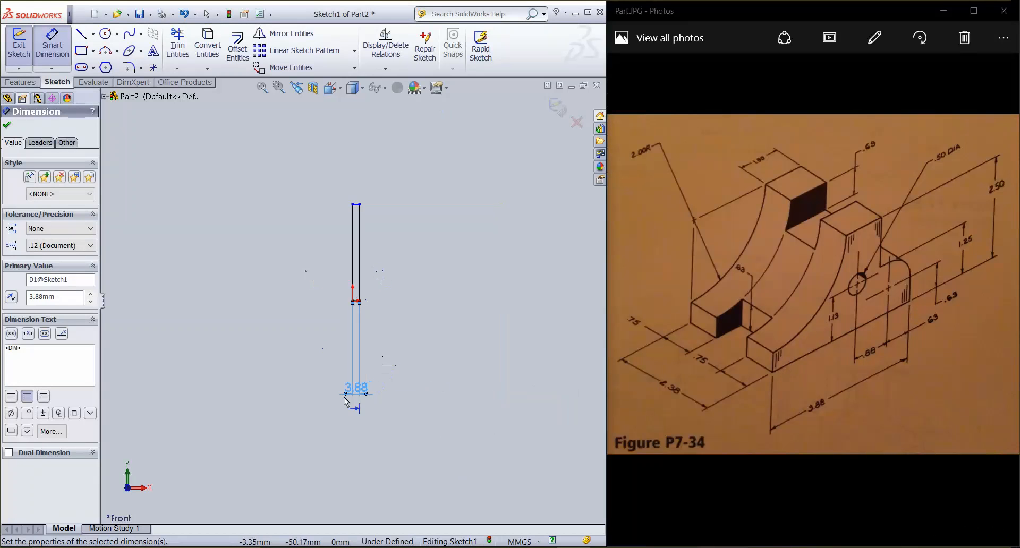
drag(357, 391, 360, 334)
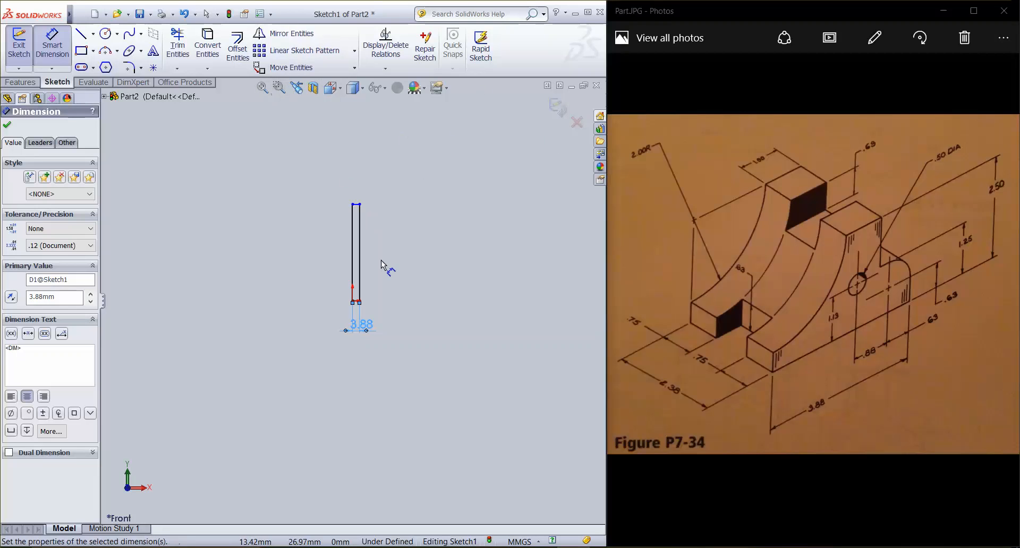
Dimension the rectangle's vertical edge at the origin to 2.5 mm.
right_drag(416, 360, 314, 232)
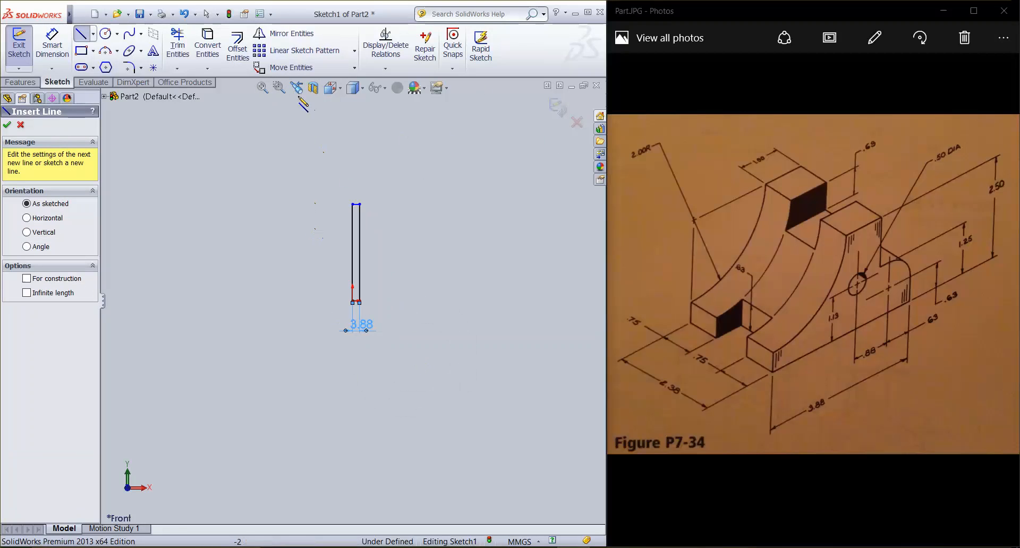
click(279, 87)
drag(286, 160, 460, 412)
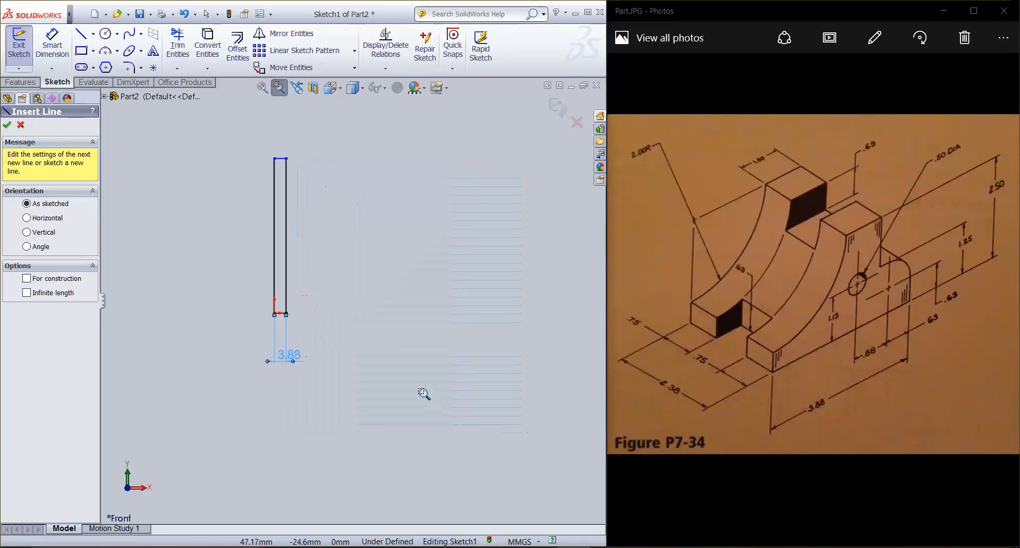
mouse_move(137, 131)
mouse_down()
mouse_move(335, 351)
mouse_move(482, 461)
mouse_up()
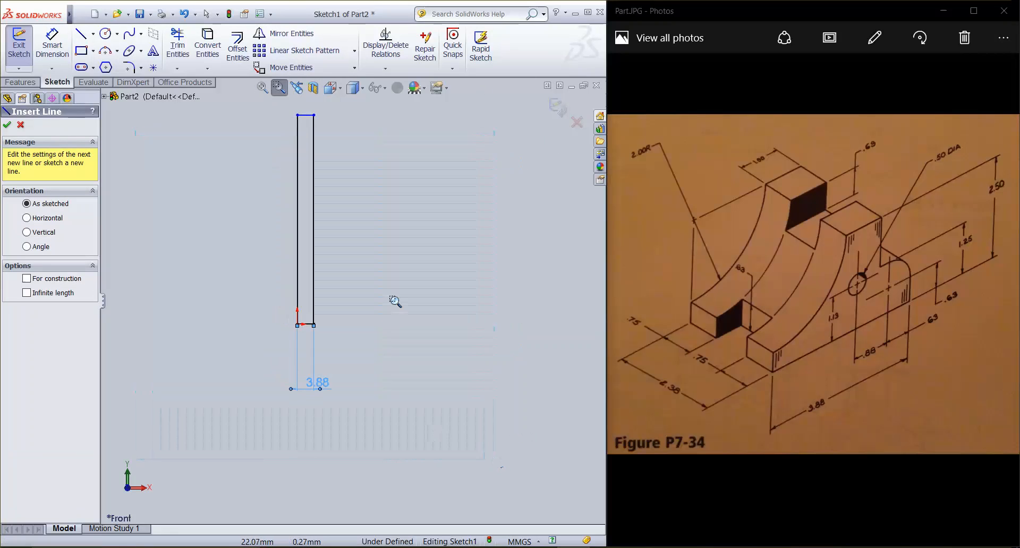
click(52, 47)
click(299, 192)
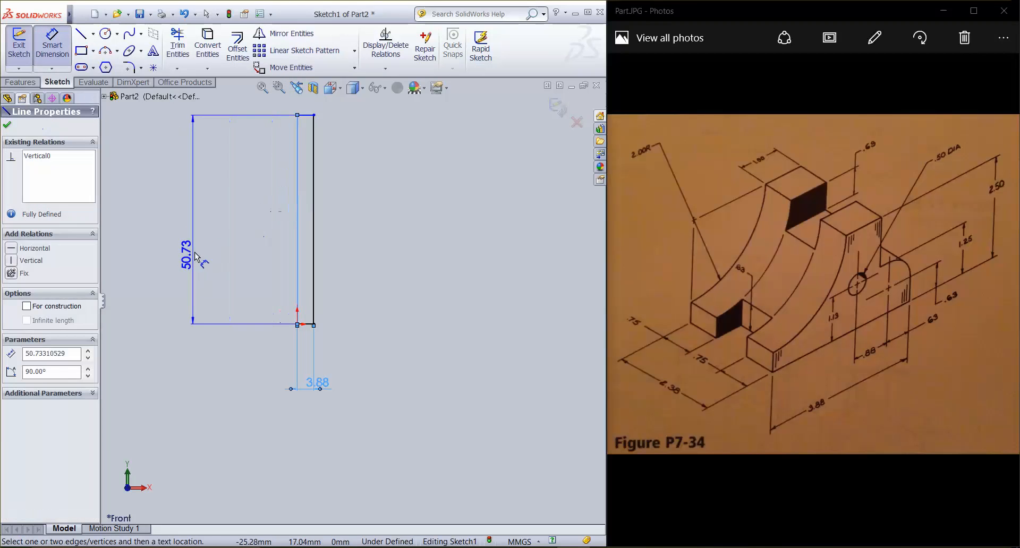
click(194, 237)
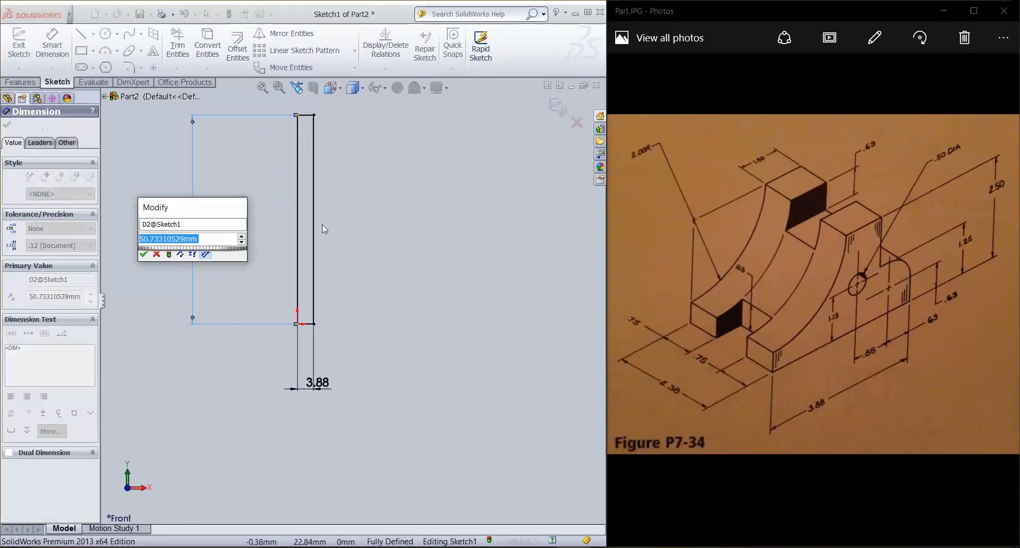
text(2.5)
key(Return)
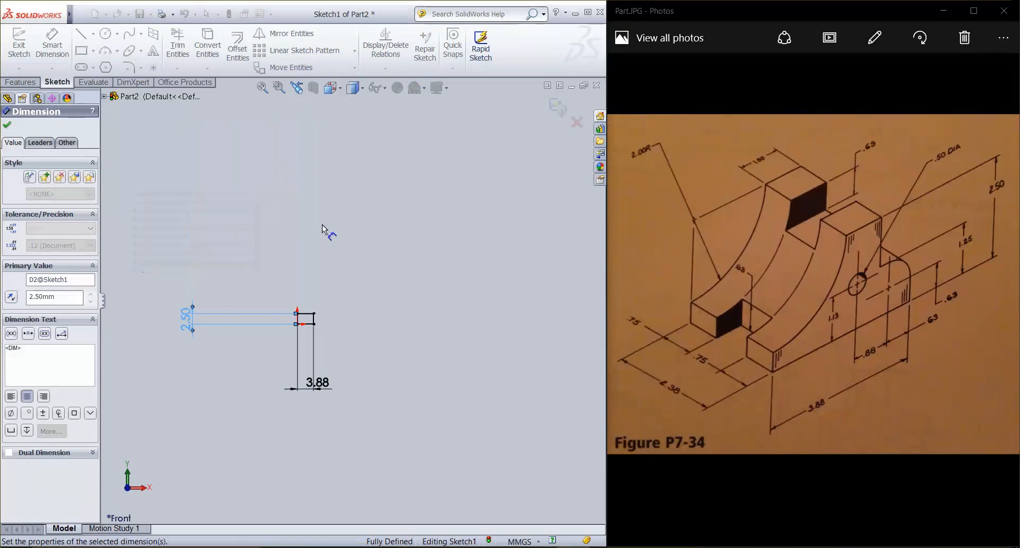
Move the rectangle's height and width dimensions closer to its edges and finish dimensioning.
click(279, 87)
mouse_move(178, 275)
mouse_down()
mouse_move(468, 379)
mouse_move(492, 417)
mouse_up()
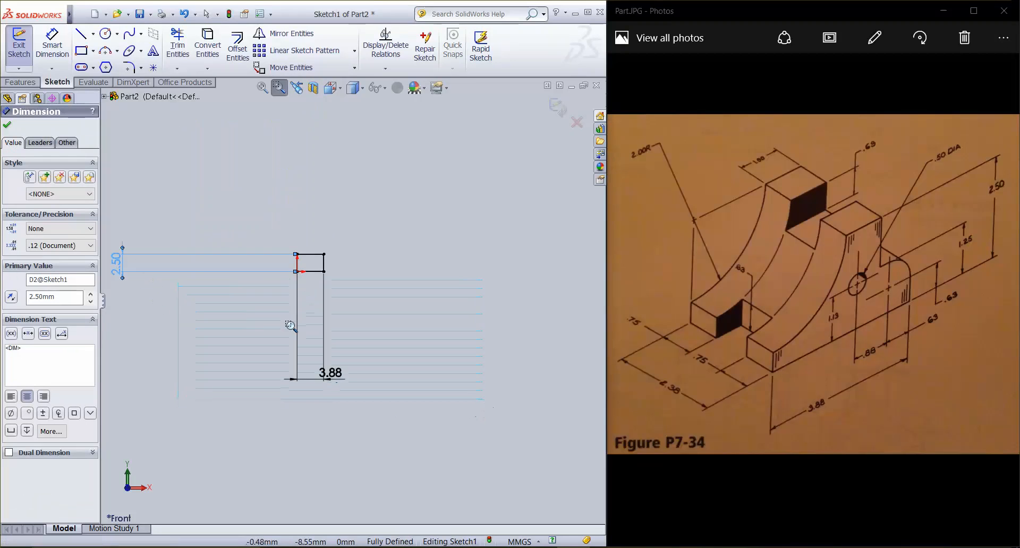
key(Escape)
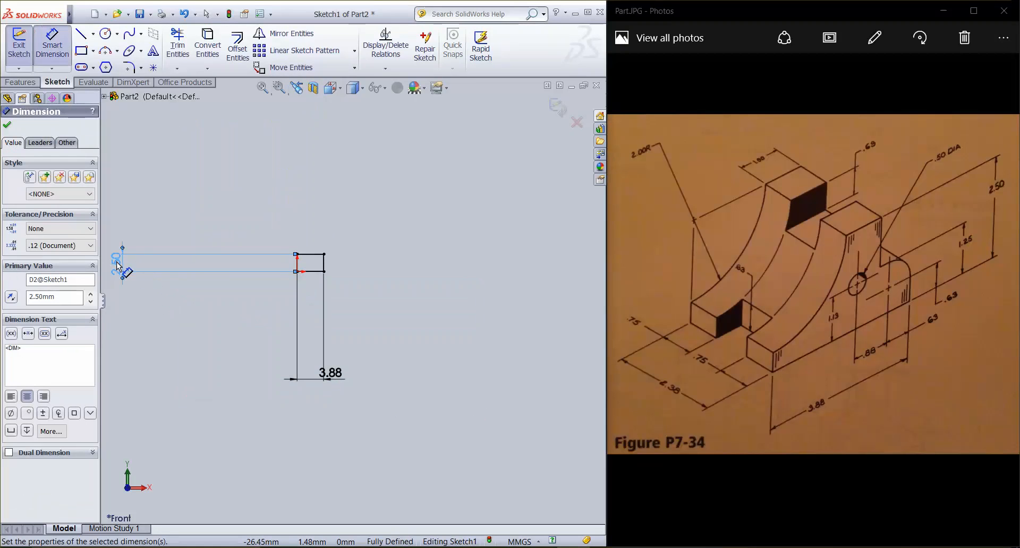
drag(117, 262, 258, 263)
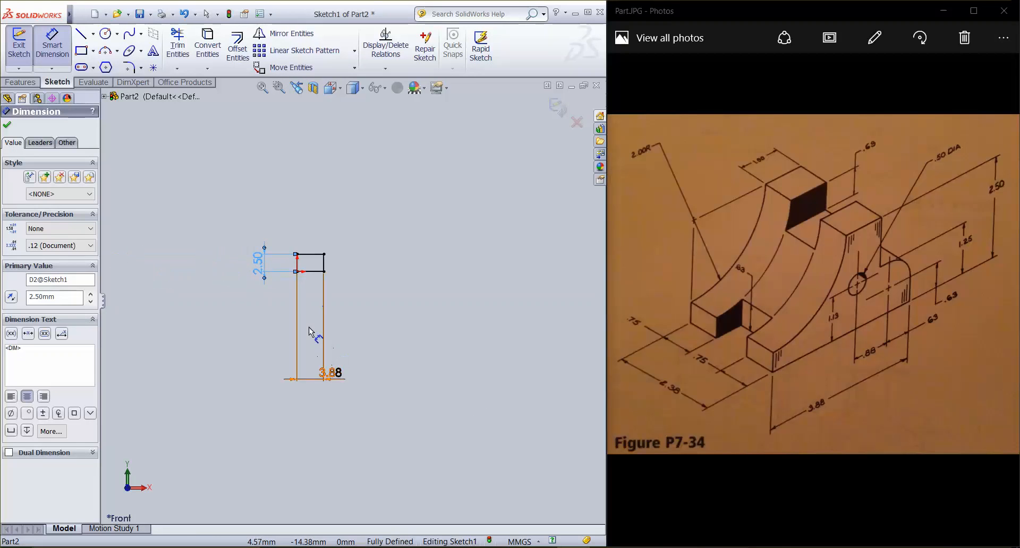
mouse_move(327, 373)
mouse_down()
mouse_move(321, 325)
mouse_move(334, 324)
mouse_move(318, 299)
mouse_up()
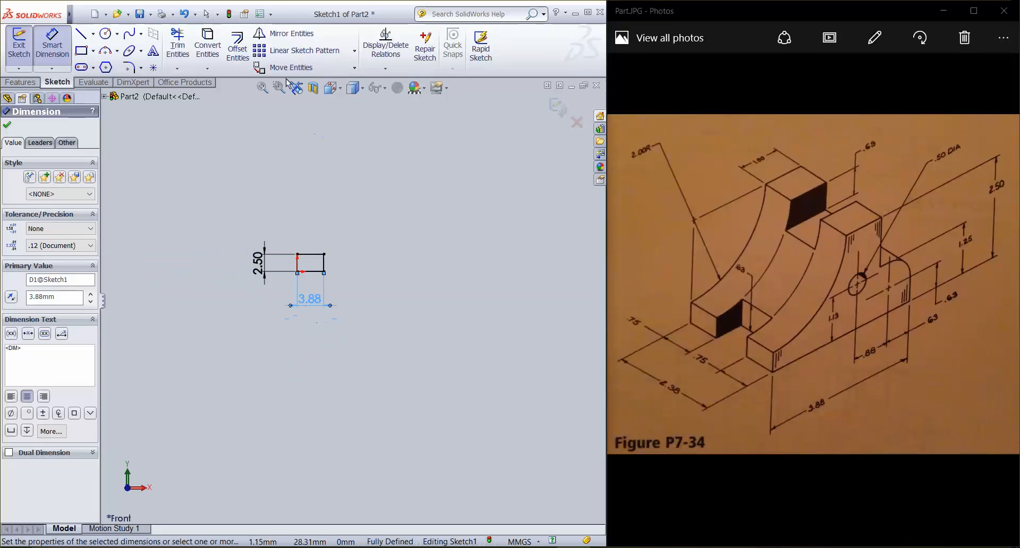
click(279, 87)
mouse_move(206, 213)
mouse_down()
mouse_move(274, 280)
mouse_move(387, 334)
mouse_up()
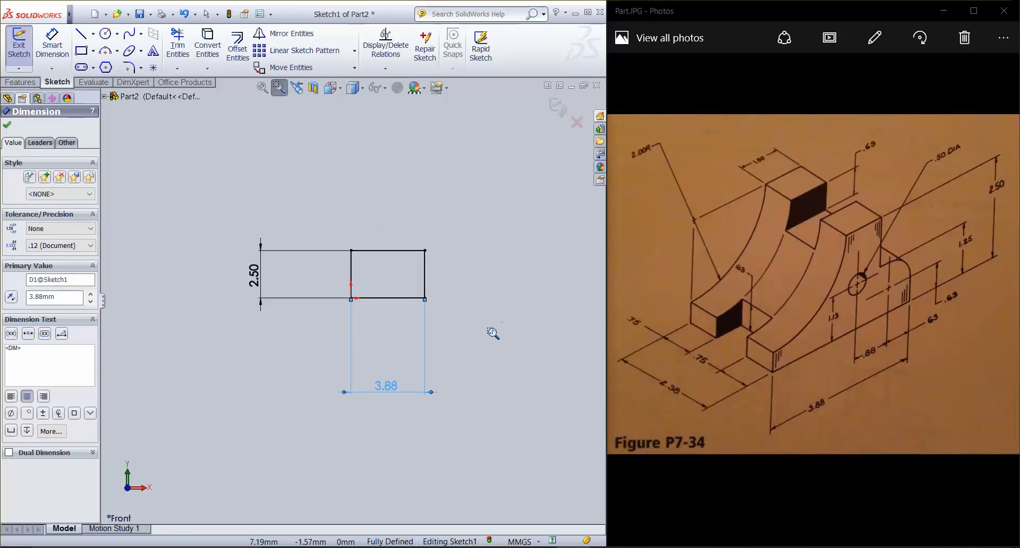
key(Escape)
key(Escape)
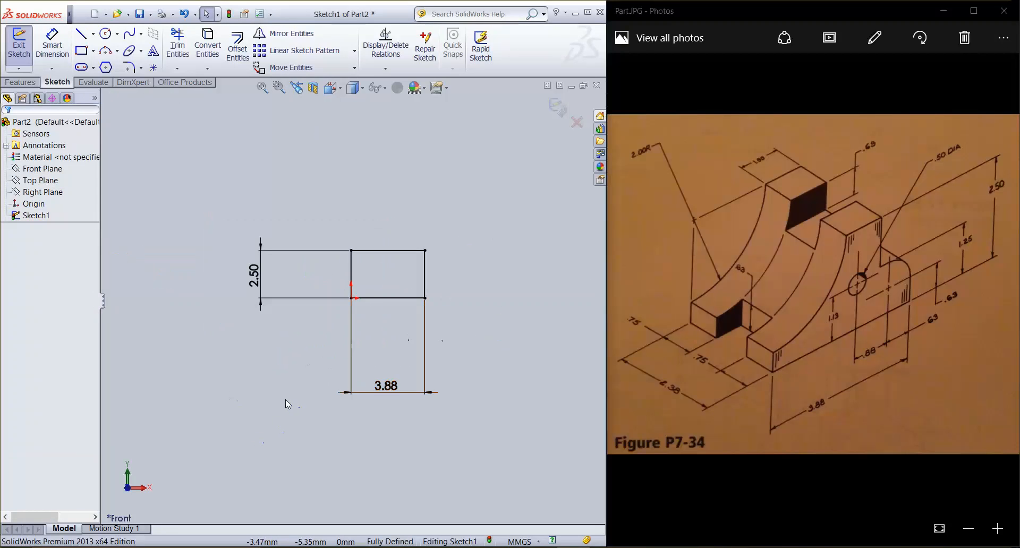
Extrude the rectangle as a solid boss with a blind depth of 2.38 mm.
click(17, 84)
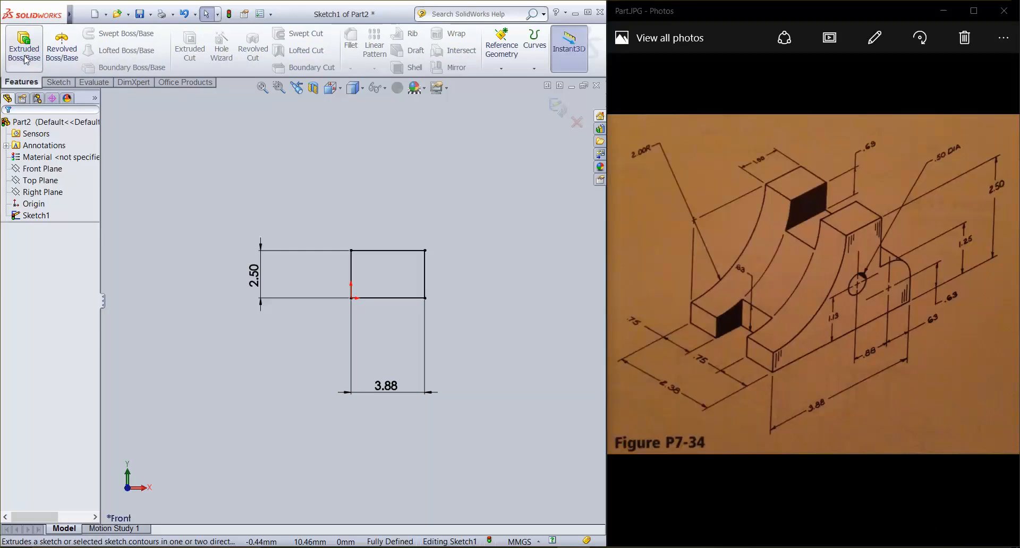
click(25, 53)
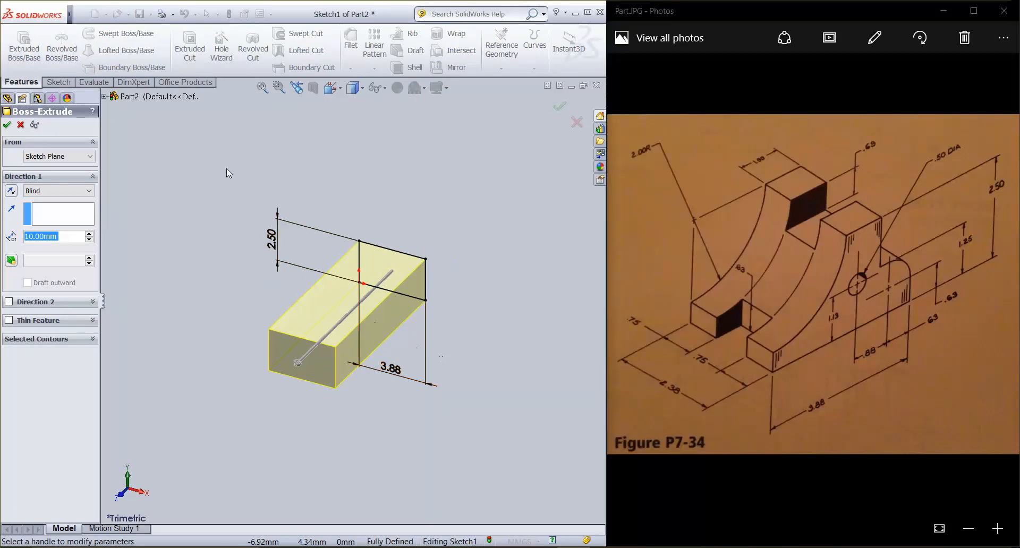
click(66, 239)
double_click(68, 236)
text(2.)
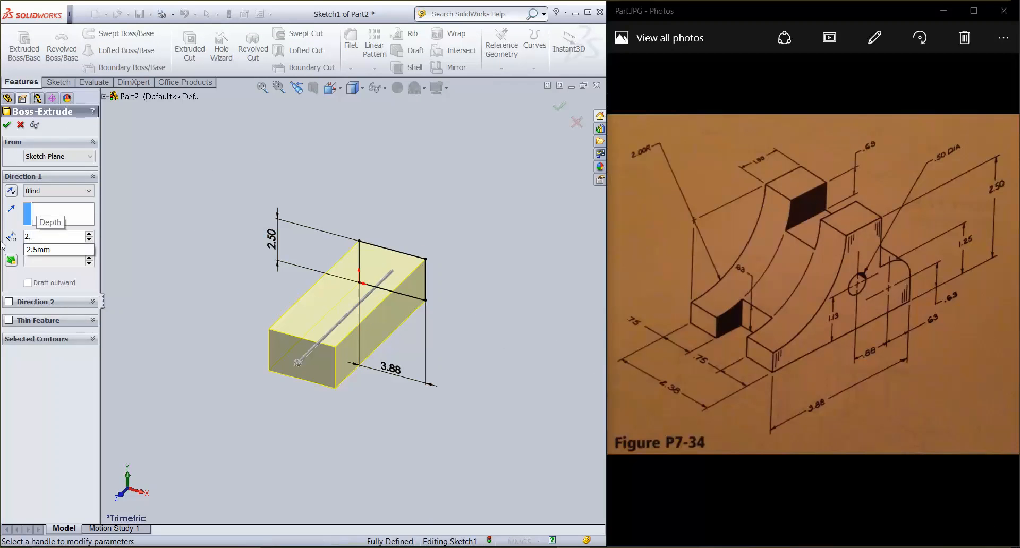
text(38)
key(Return)
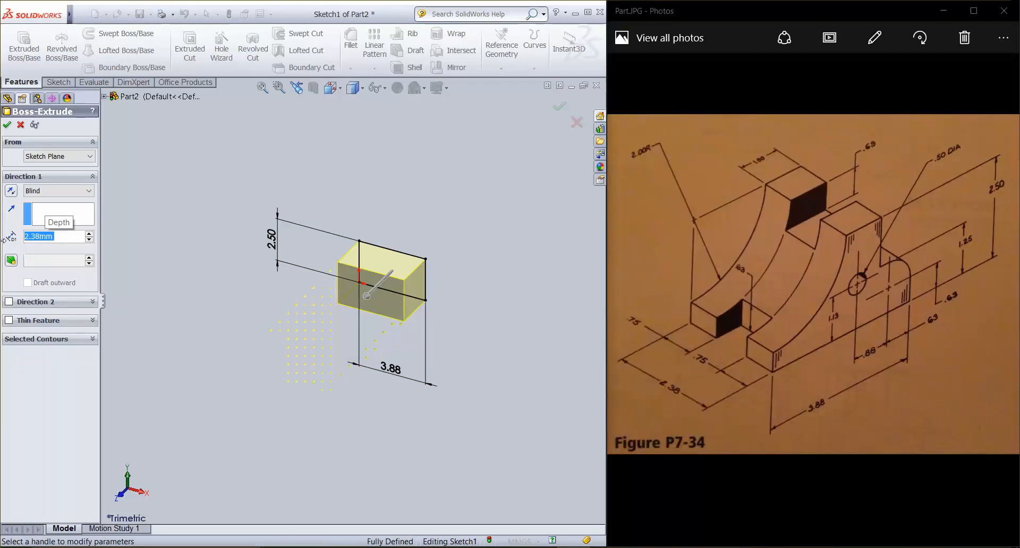
click(7, 125)
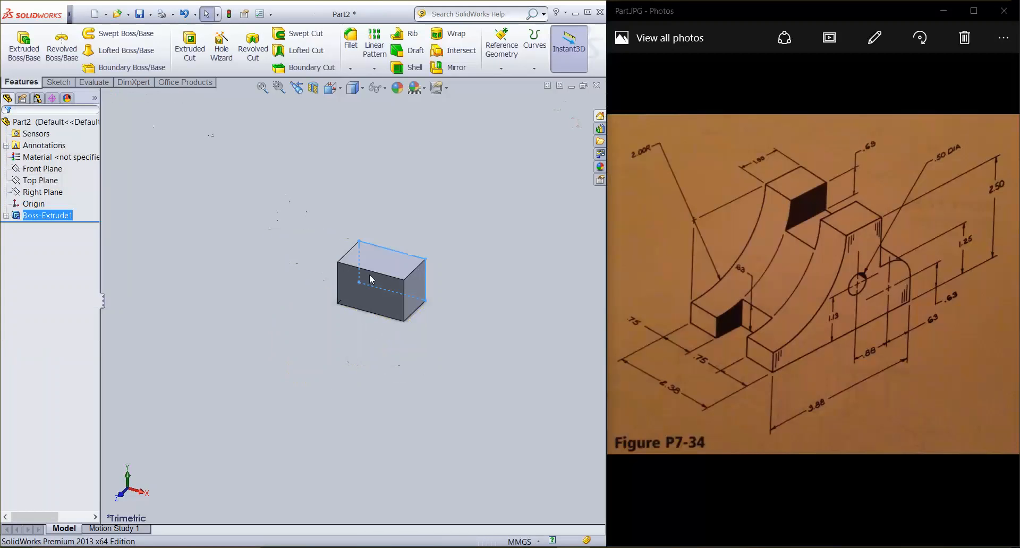
Start a new sketch on the block's front face, viewed straight on.
mouse_move(371, 279)
middle_down()
mouse_move(377, 291)
mouse_move(404, 293)
mouse_move(396, 311)
mouse_move(383, 305)
middle_up()
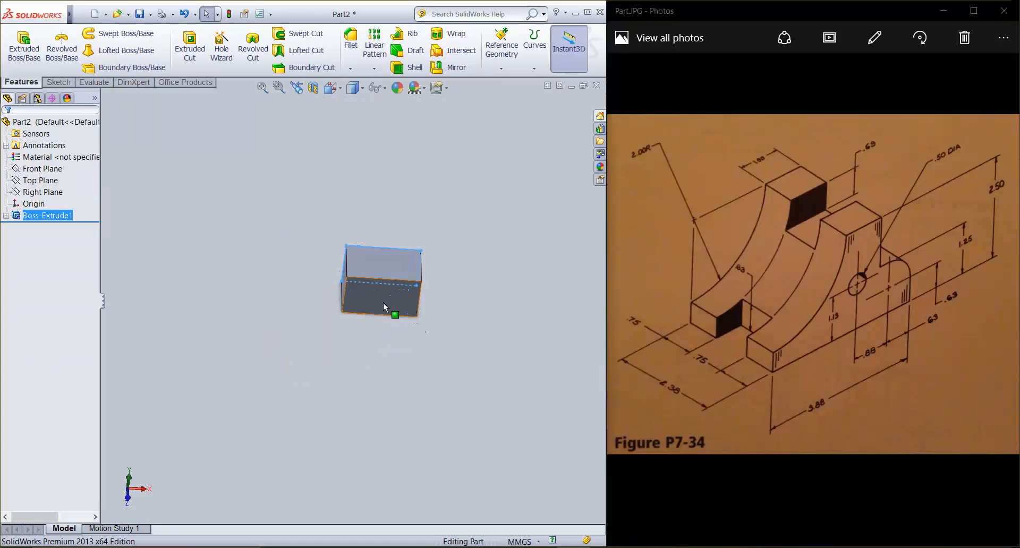
right_click(383, 302)
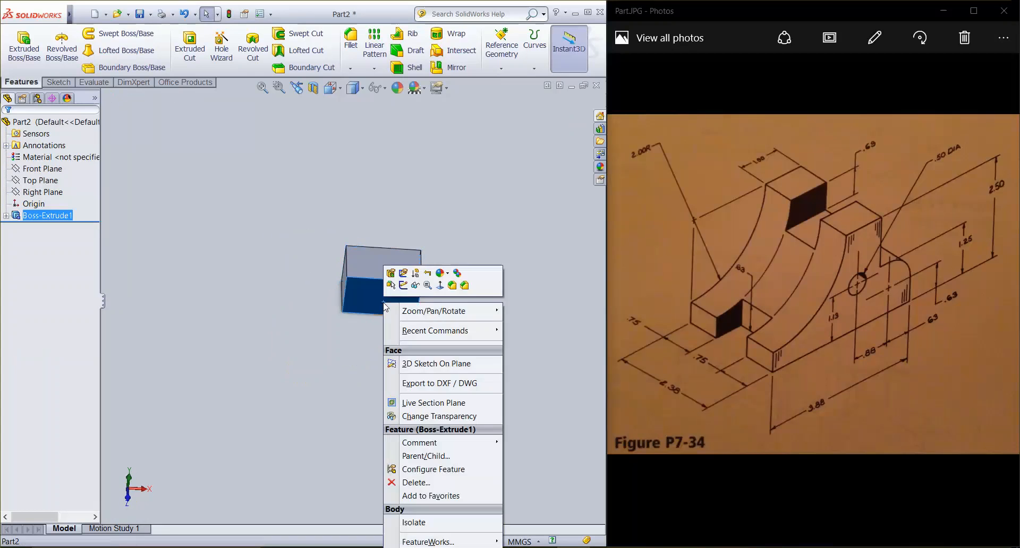
click(442, 286)
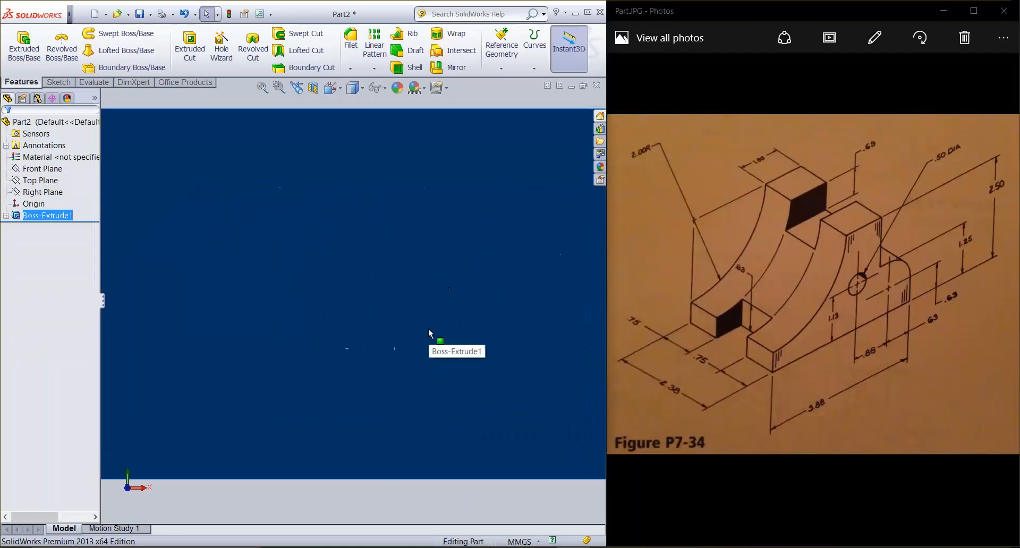
scroll(428, 328, up, 3)
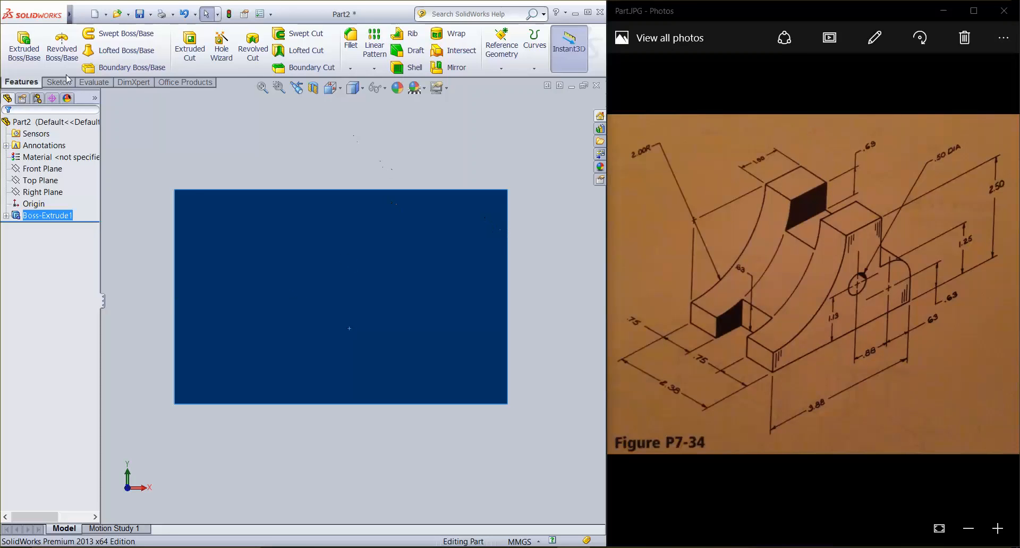
right_click(247, 281)
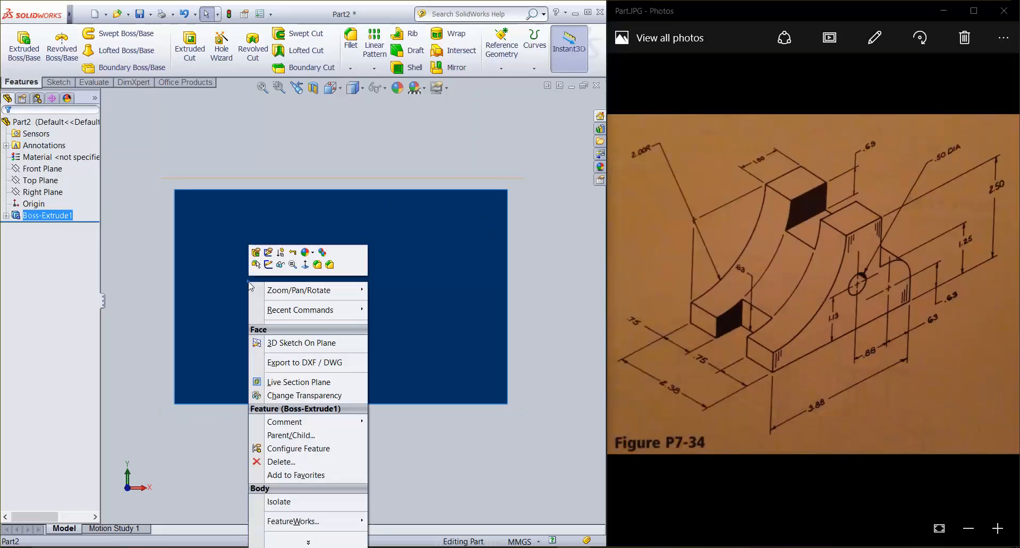
click(274, 271)
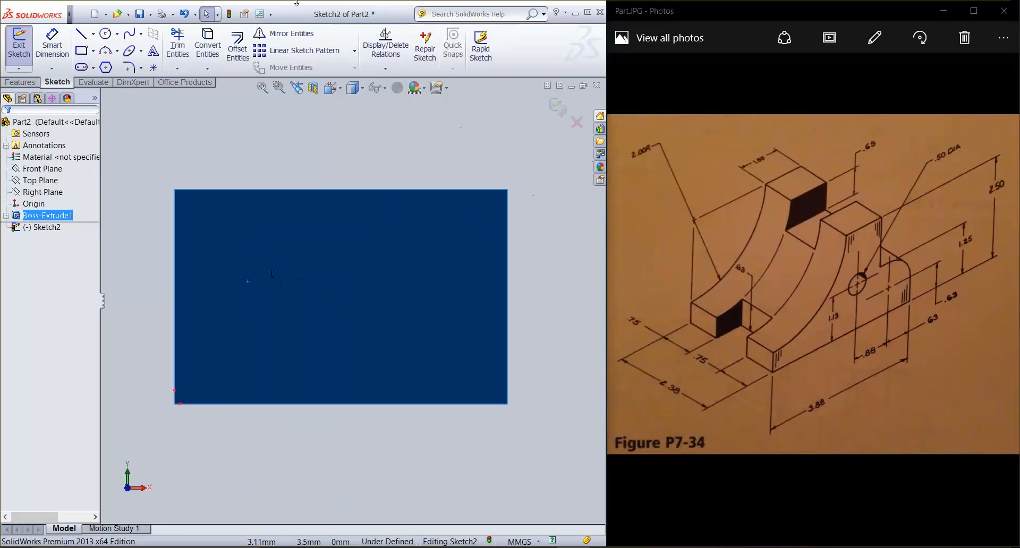
Sketch a vertical line about 0.51 mm long from the origin up the front face's left edge.
click(81, 36)
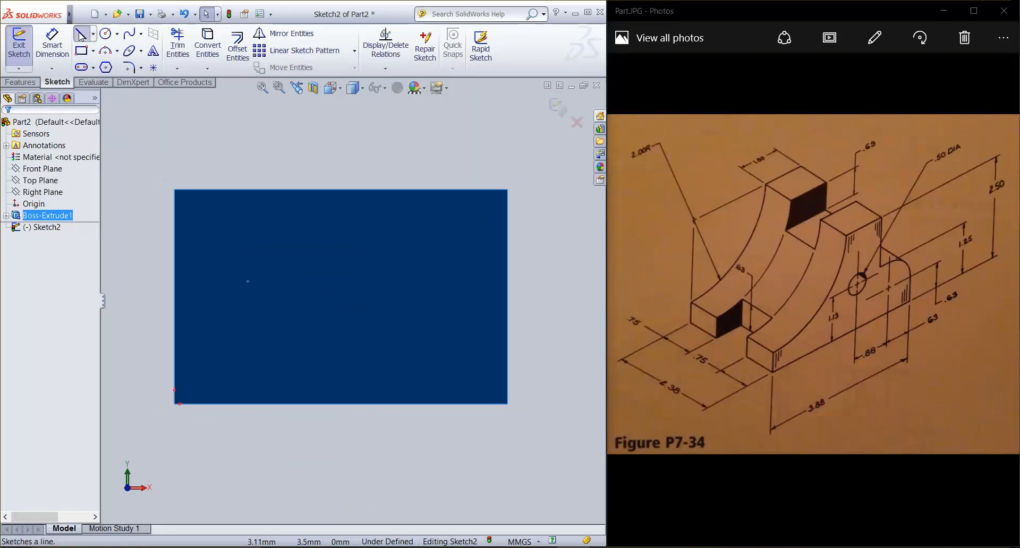
click(175, 404)
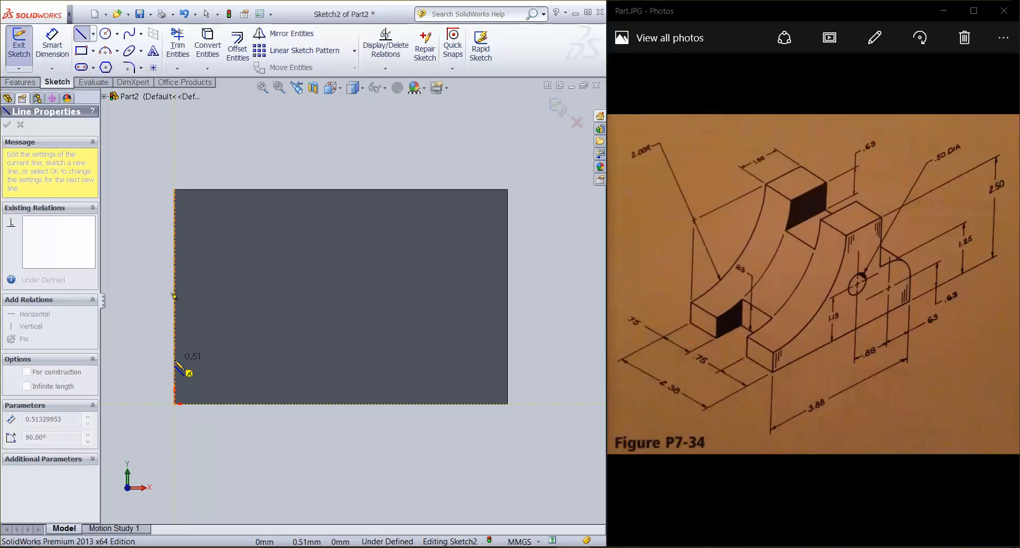
click(175, 360)
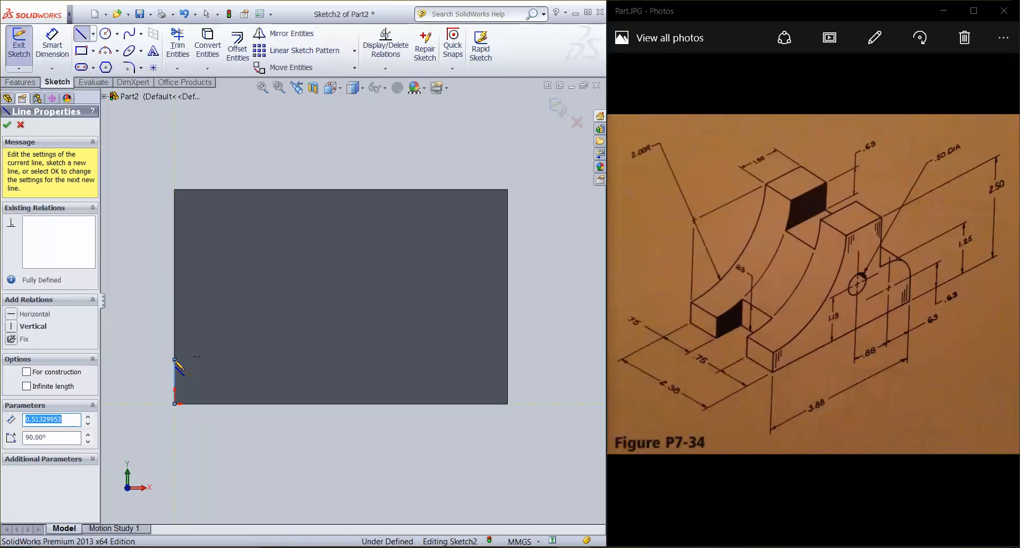
key(Escape)
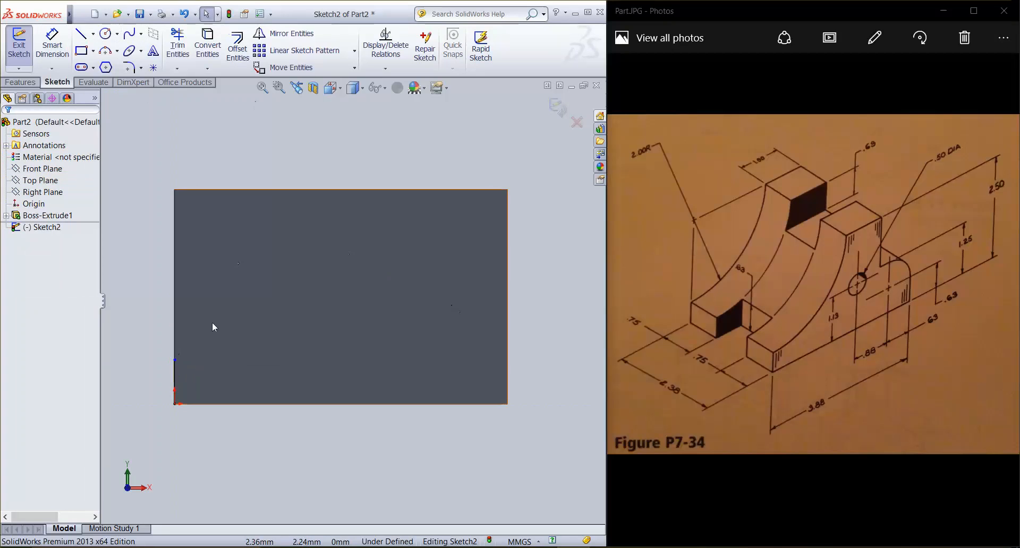
Dimension the vertical line at the origin to 0.63 mm, with the dimension outside the block, and finish dimensioning.
click(52, 45)
click(175, 379)
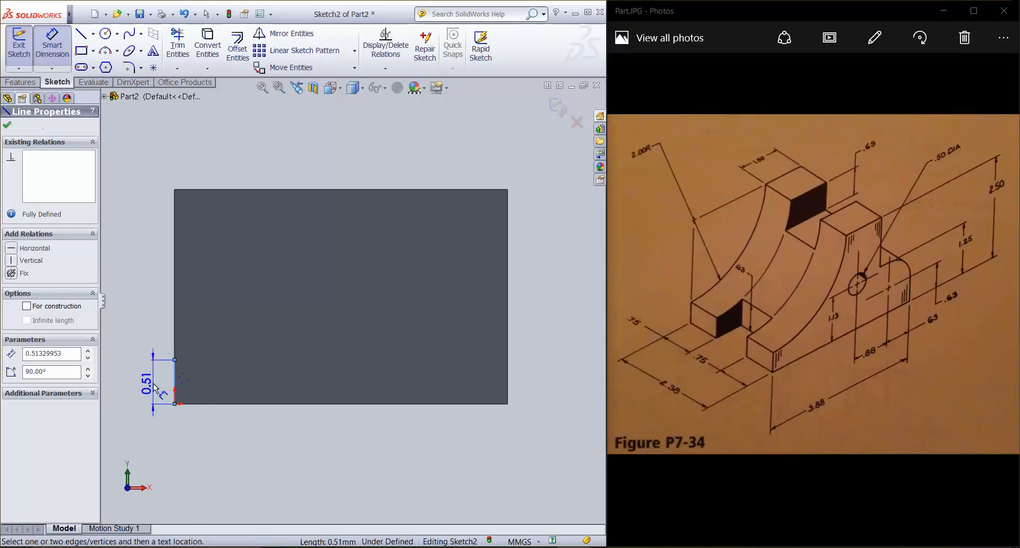
click(147, 391)
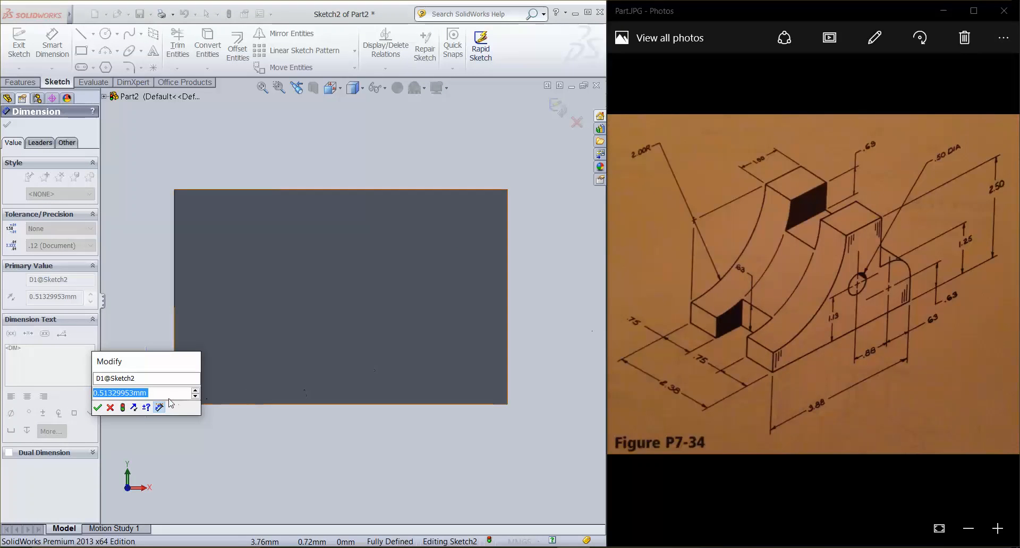
text(.)
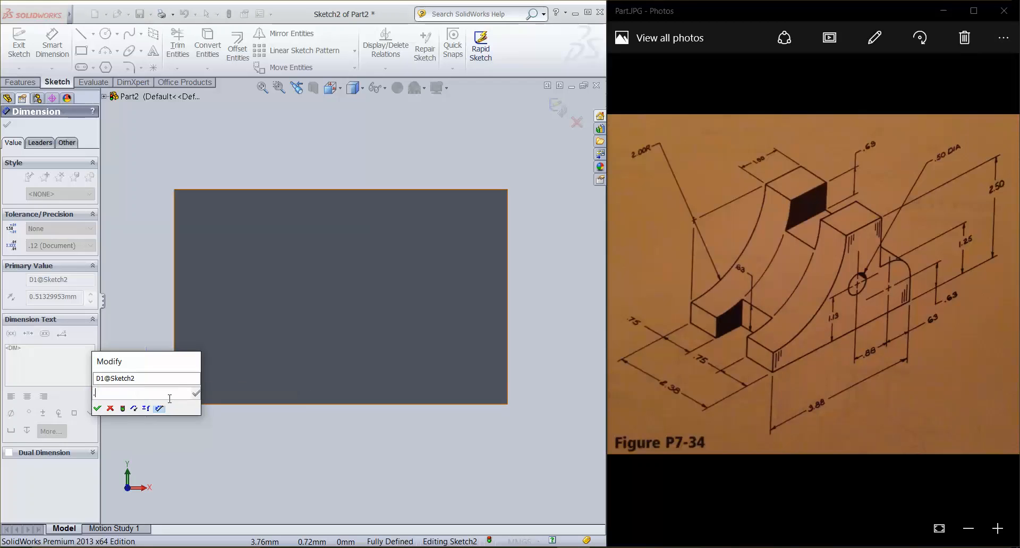
text(63)
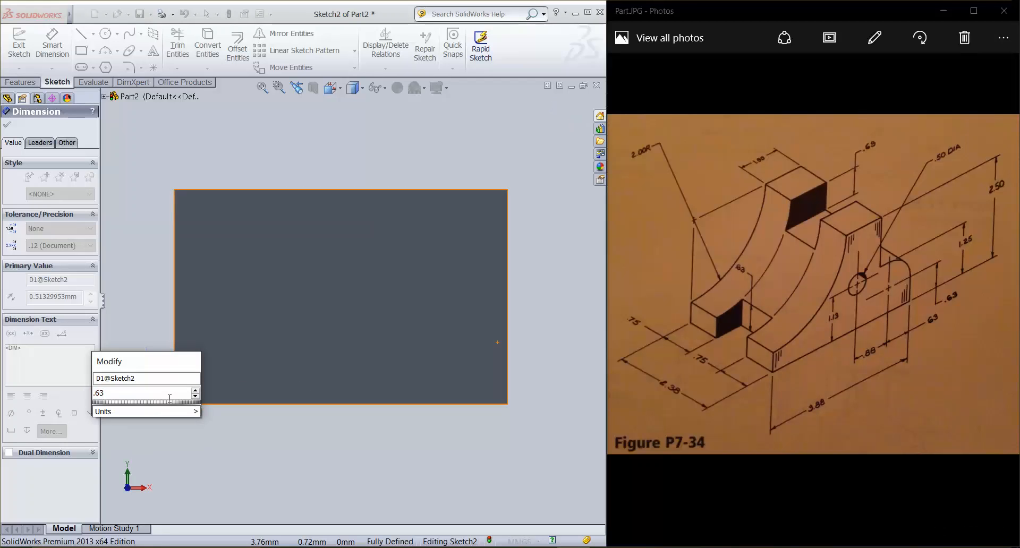
key(Return)
key(Escape)
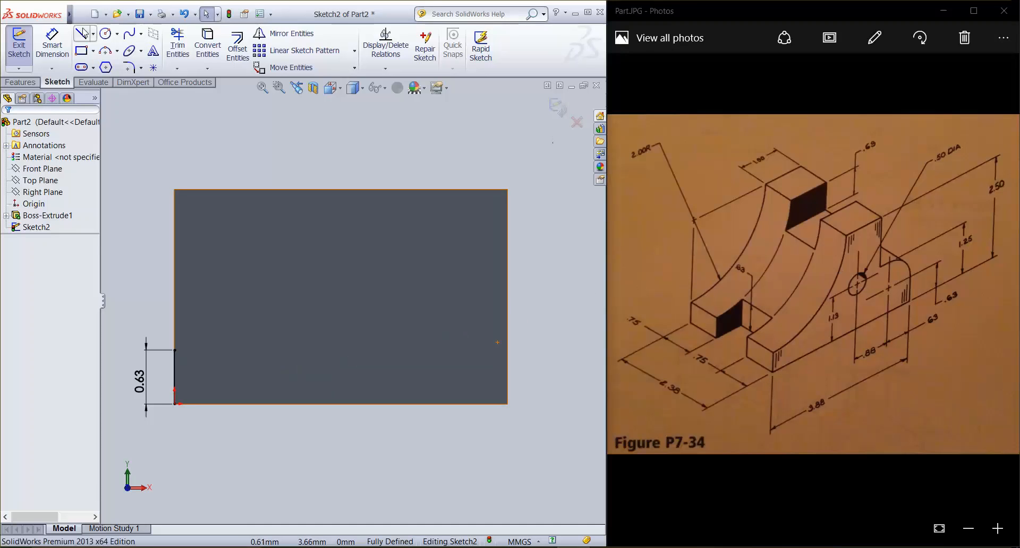
Sketch a circle of about 0.20 mm radius slightly below and right of the front face's middle.
click(105, 33)
click(353, 312)
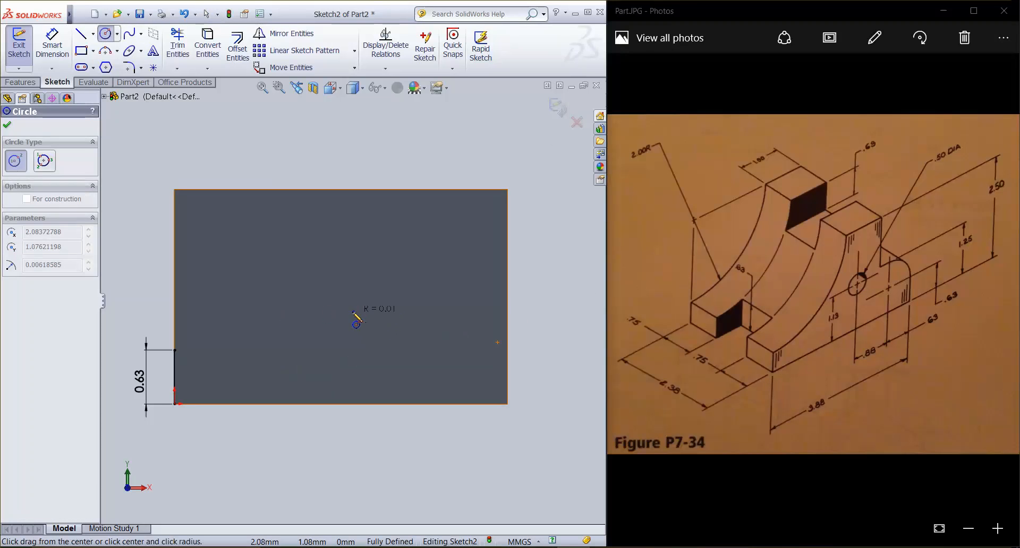
click(354, 298)
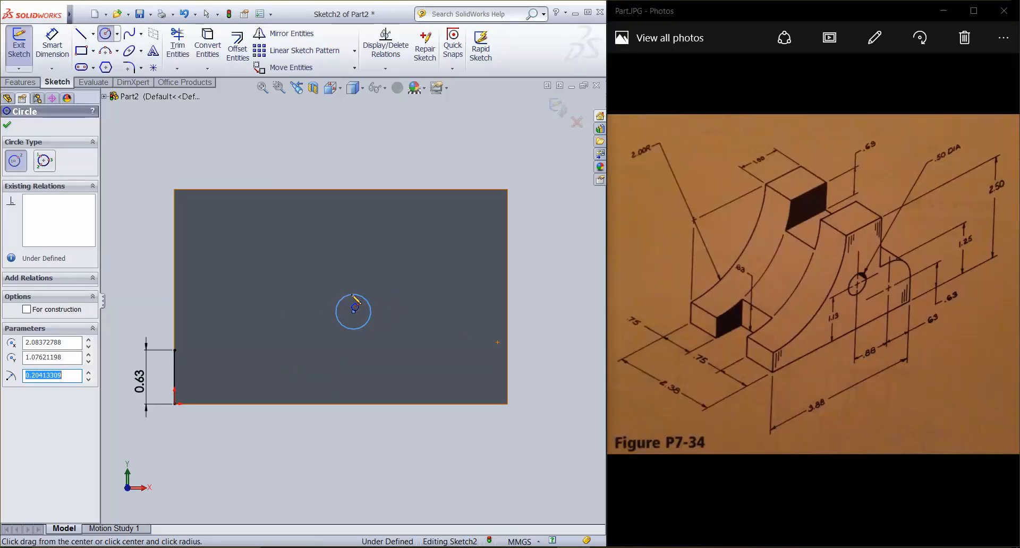
key(Escape)
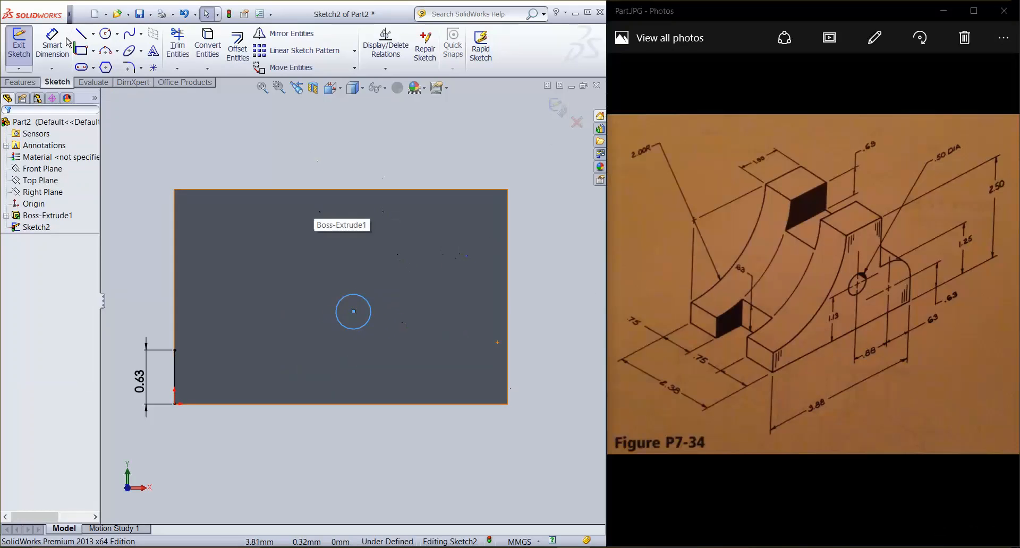
Sketch a larger circle of about 0.61 mm radius near the front face's lower right corner, reaching its right edge.
click(106, 34)
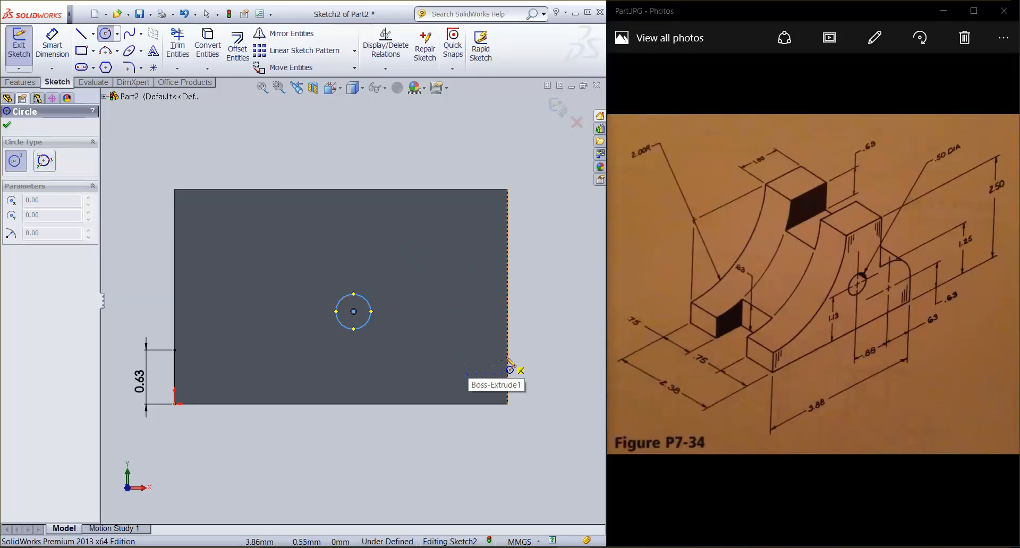
click(455, 359)
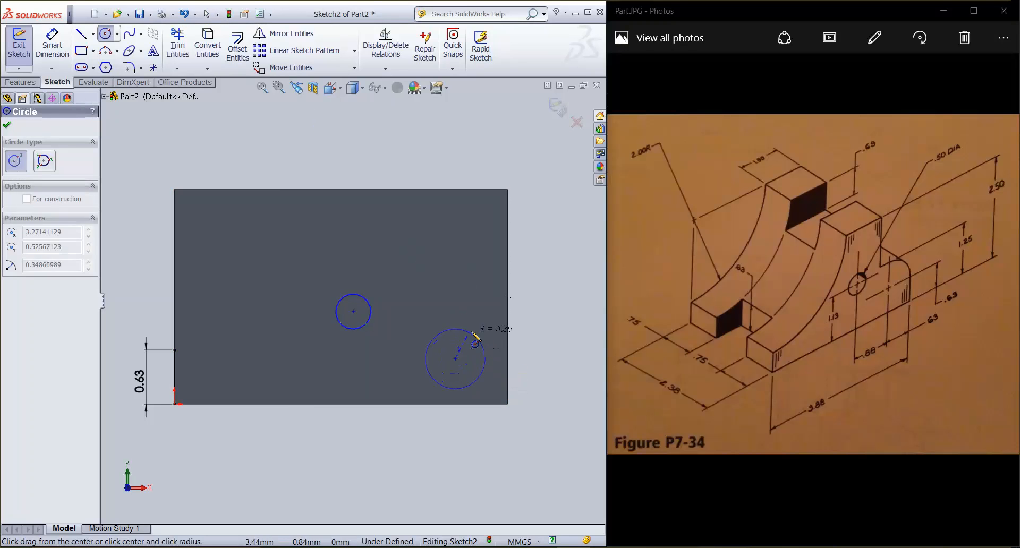
click(510, 371)
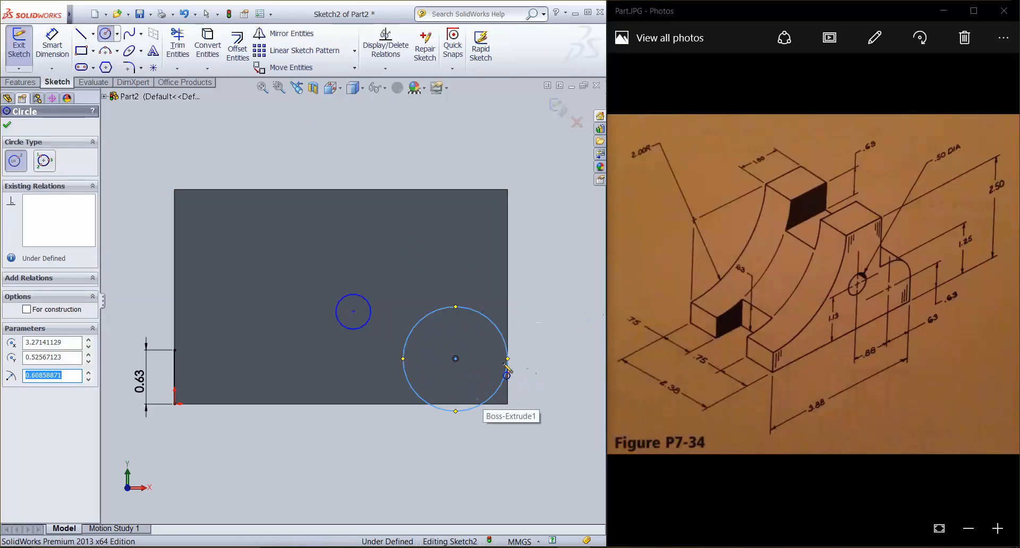
Dimension the large circle's centre vertically from the face's lower right corner and set the distance to 0.63 mm.
click(52, 36)
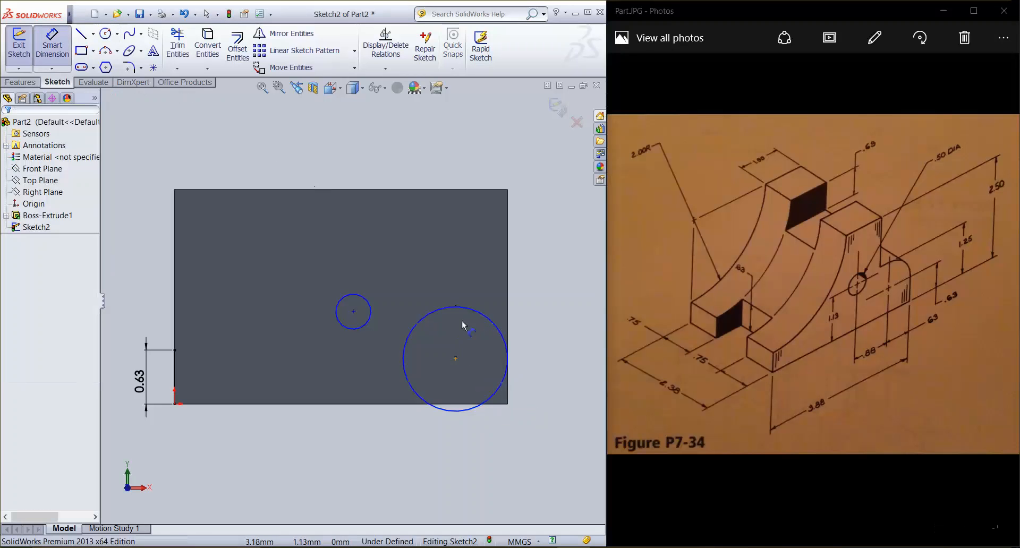
click(507, 405)
click(455, 358)
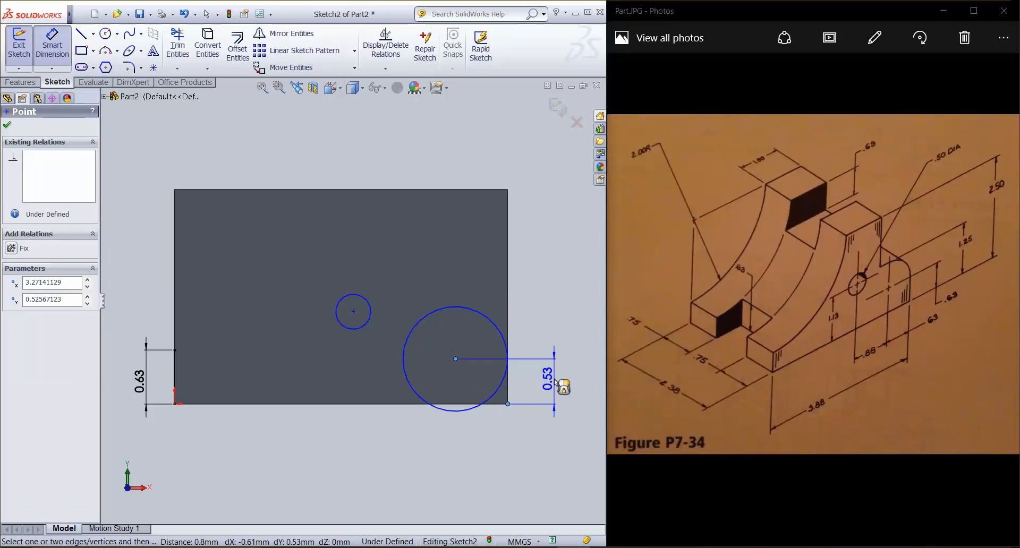
click(555, 381)
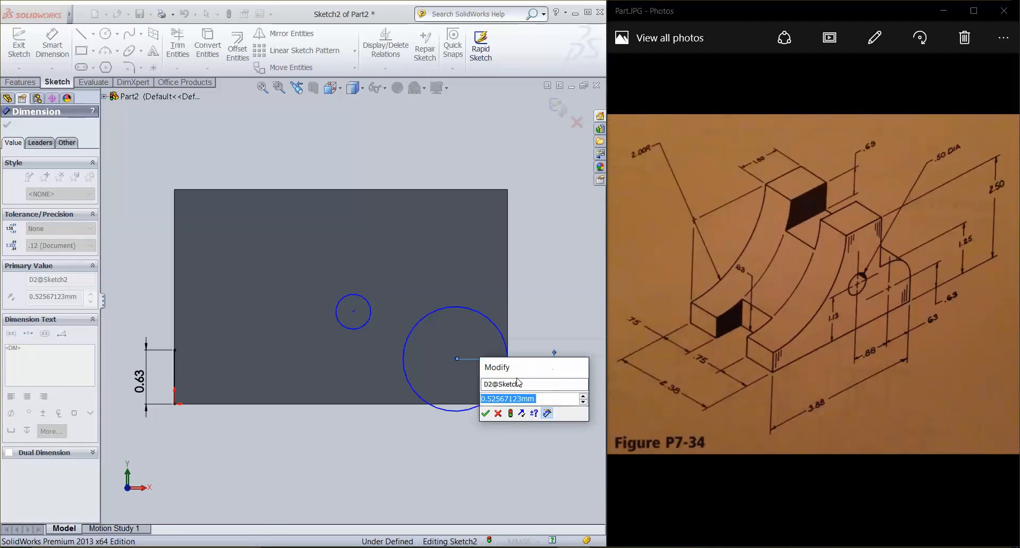
drag(532, 374, 267, 432)
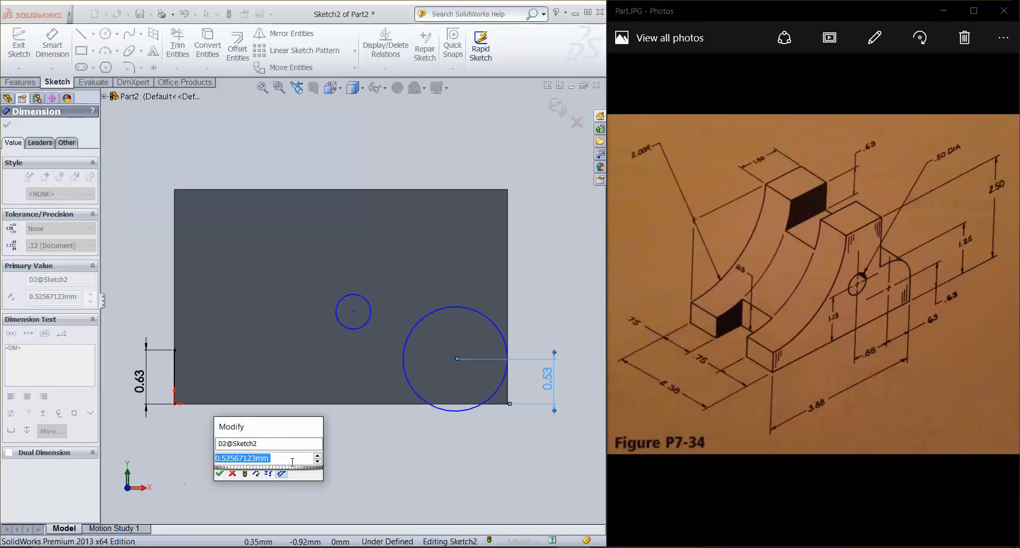
text(.63)
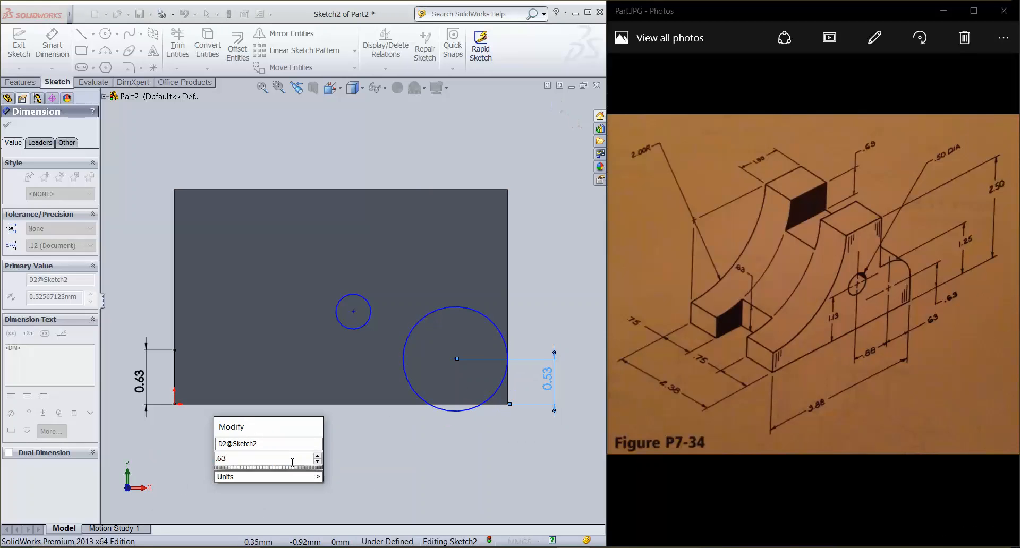
key(Return)
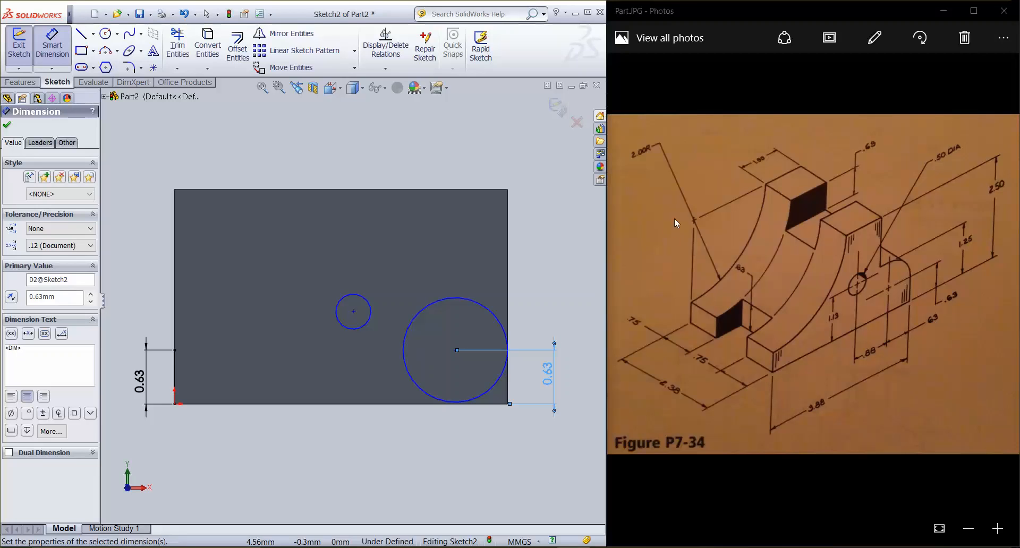
click(456, 350)
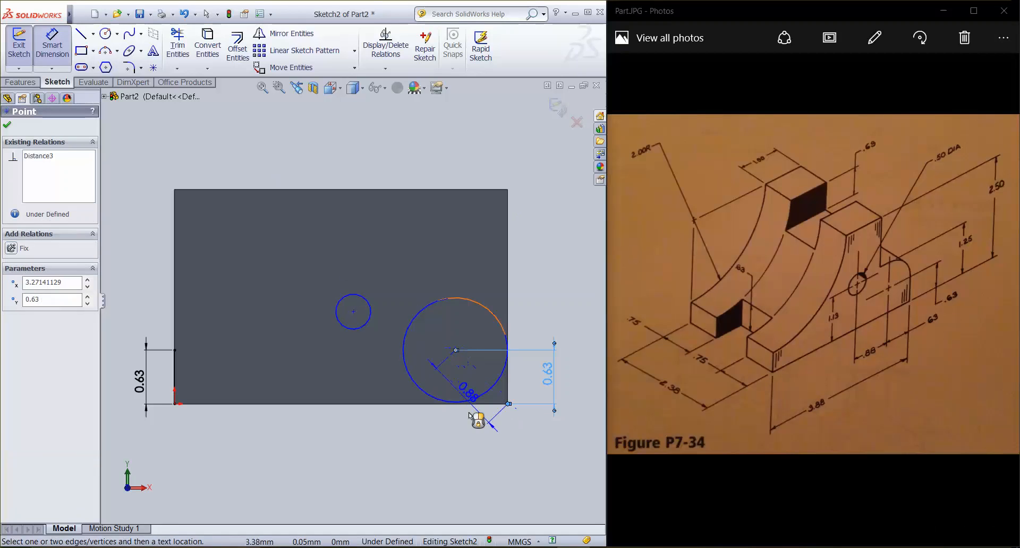
click(508, 404)
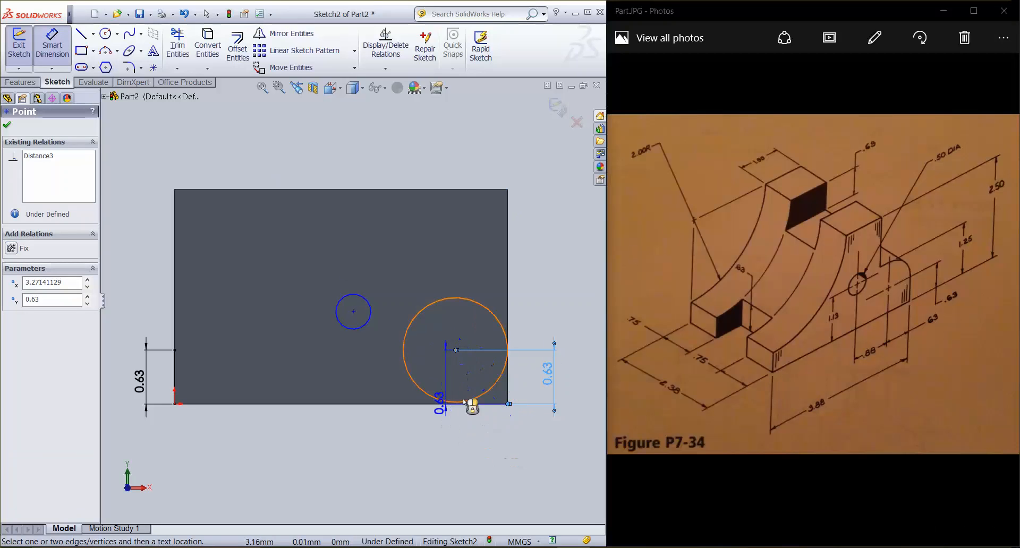
key(Escape)
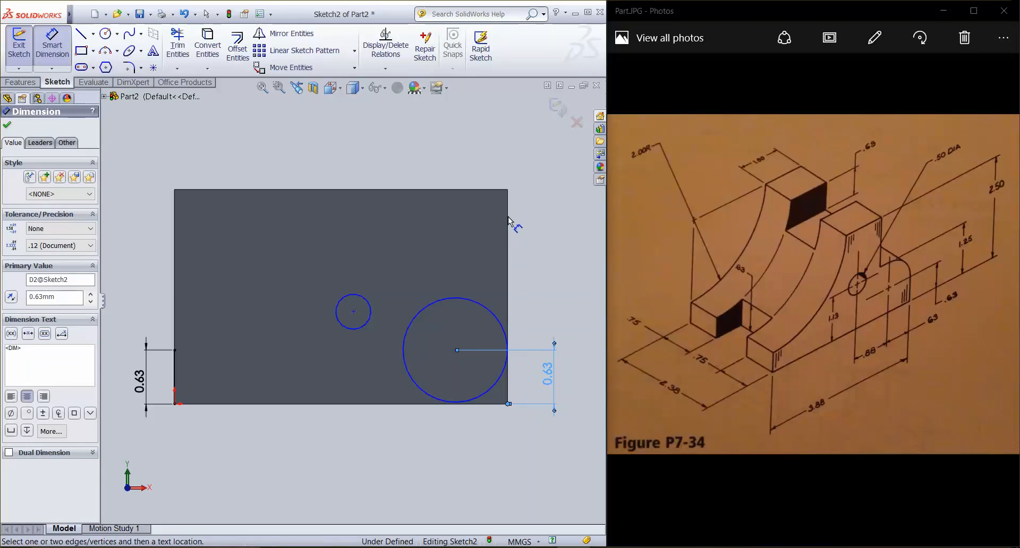
click(329, 177)
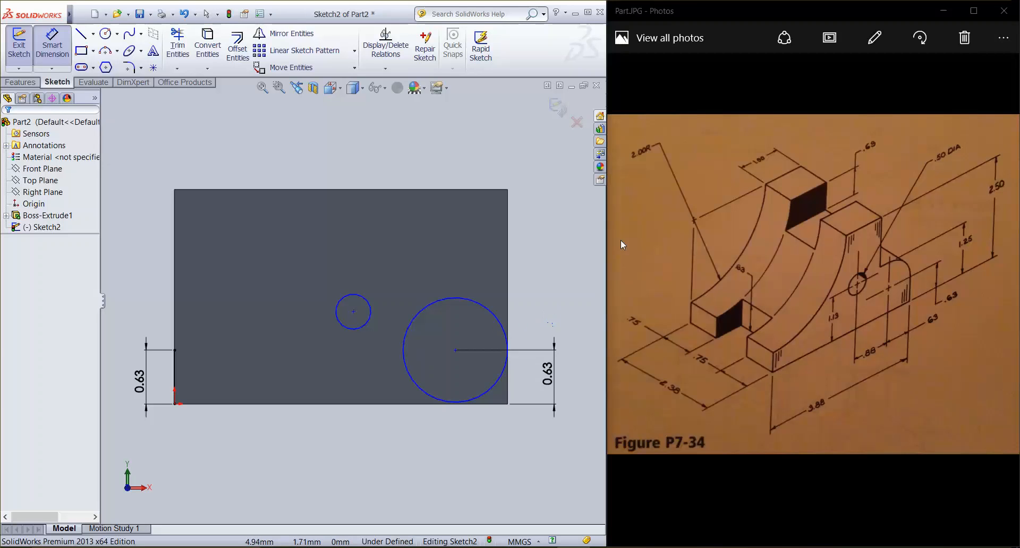
click(80, 33)
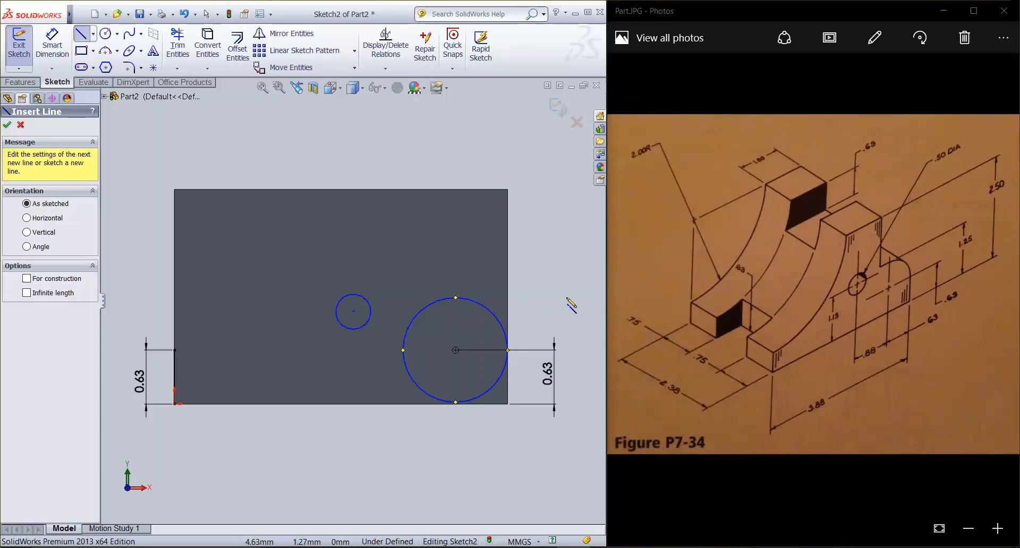
click(440, 301)
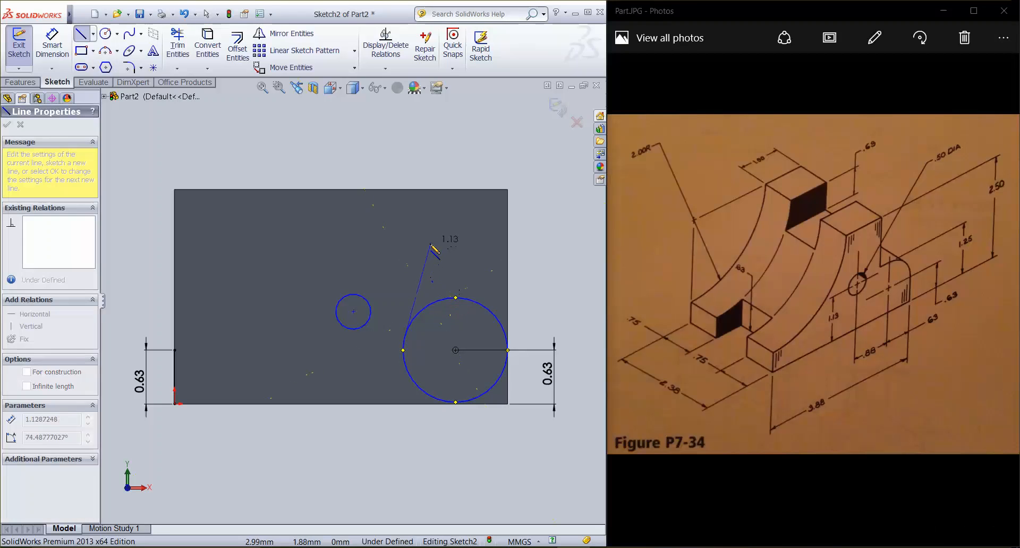
key(Escape)
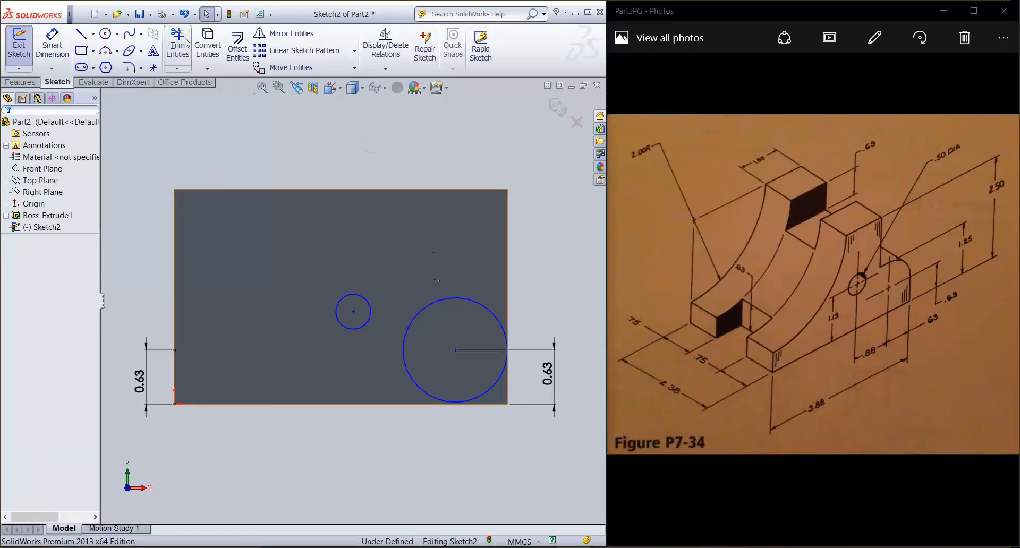
Sketch a vertical line about 1.27 mm long from the upper part of the large circle to the face's top edge.
click(84, 35)
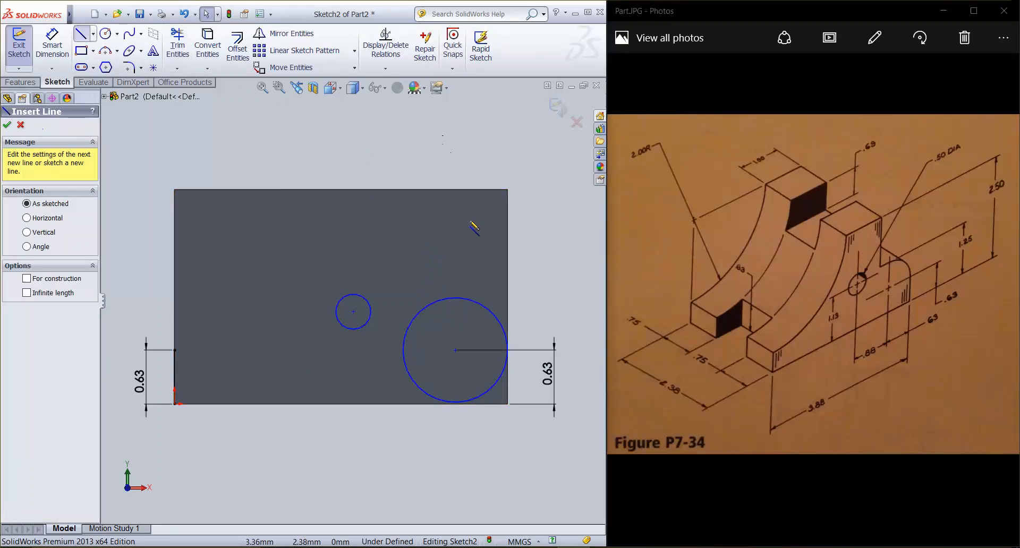
click(454, 300)
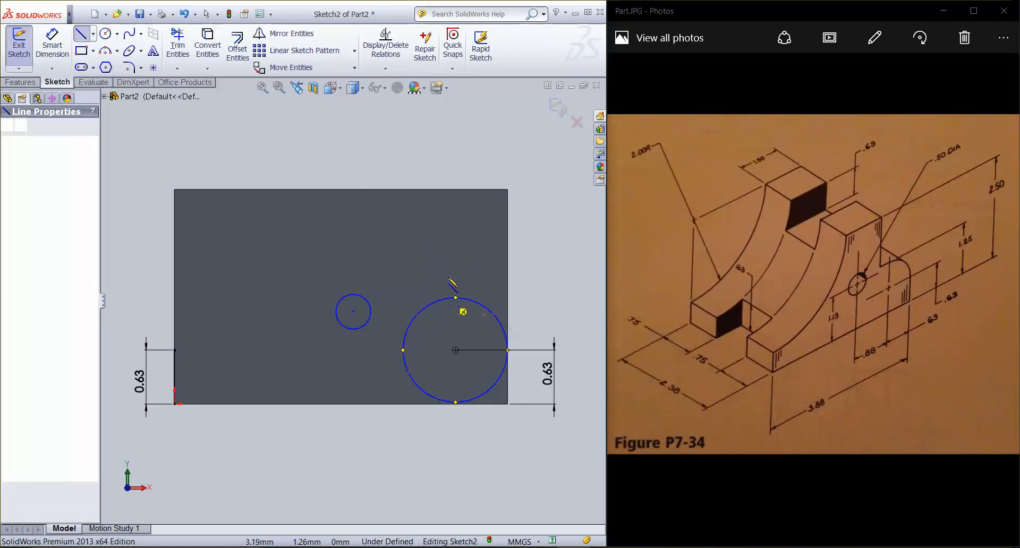
click(448, 189)
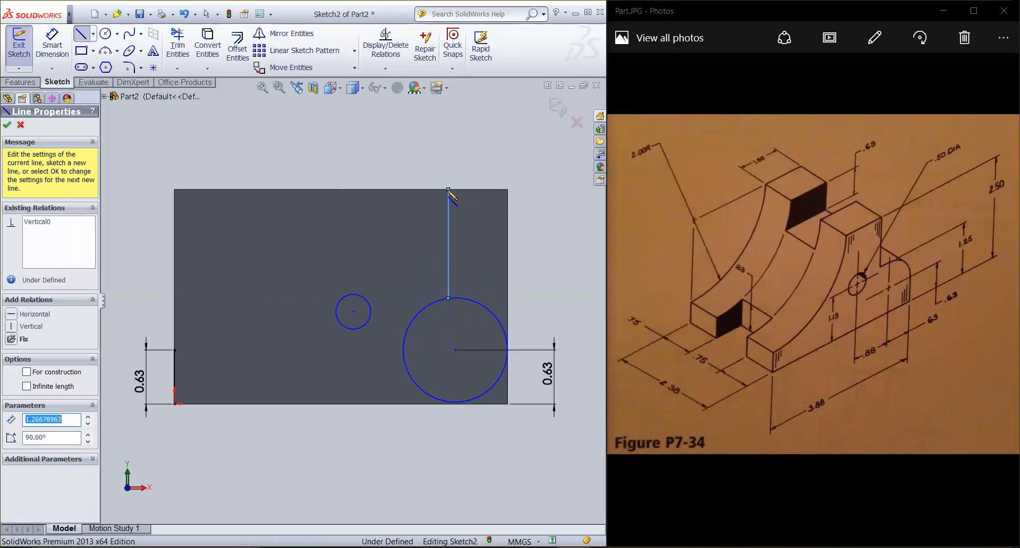
key(Escape)
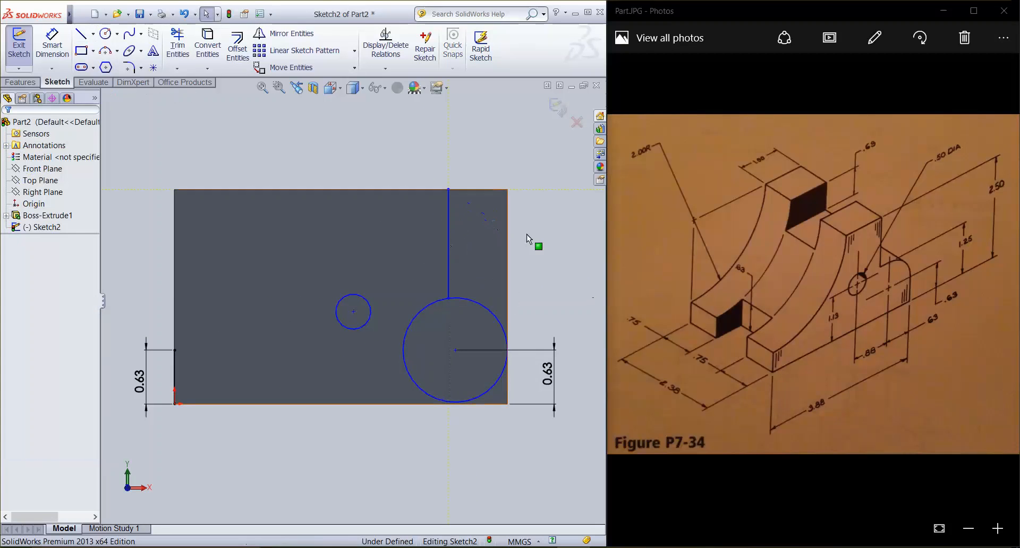
Dimension the vertical line's lower endpoint vertically from the face's lower right corner and set the distance to 1.25 mm.
click(57, 49)
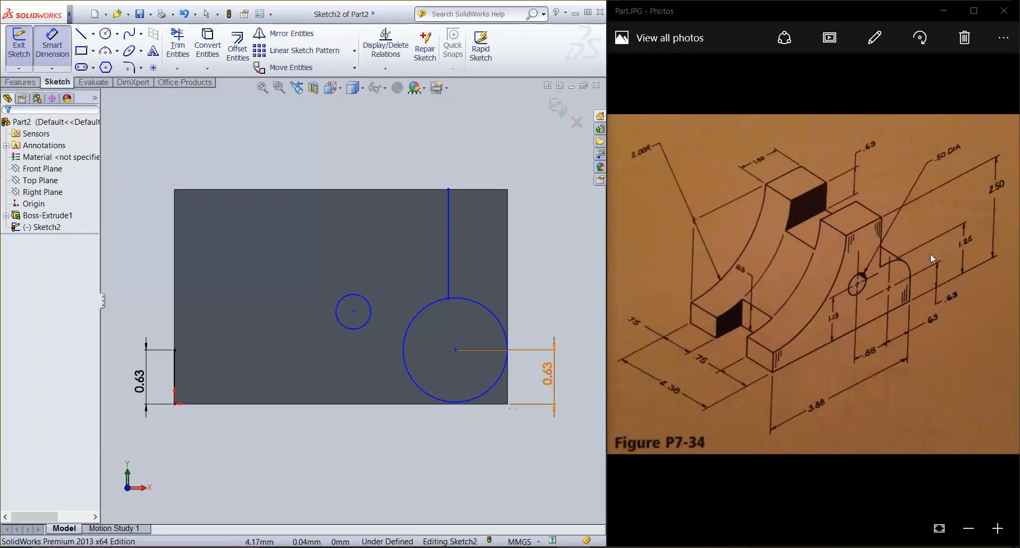
click(448, 298)
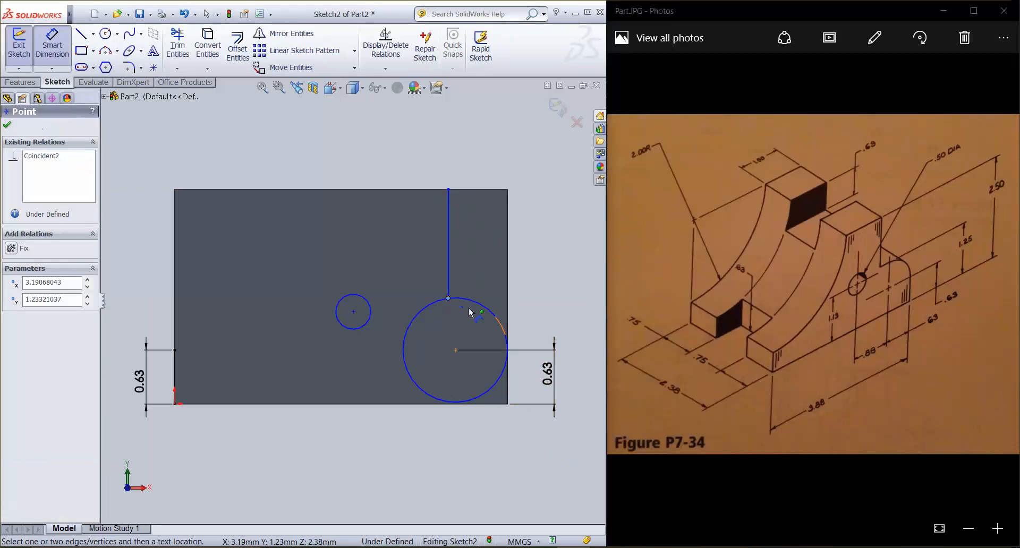
click(508, 404)
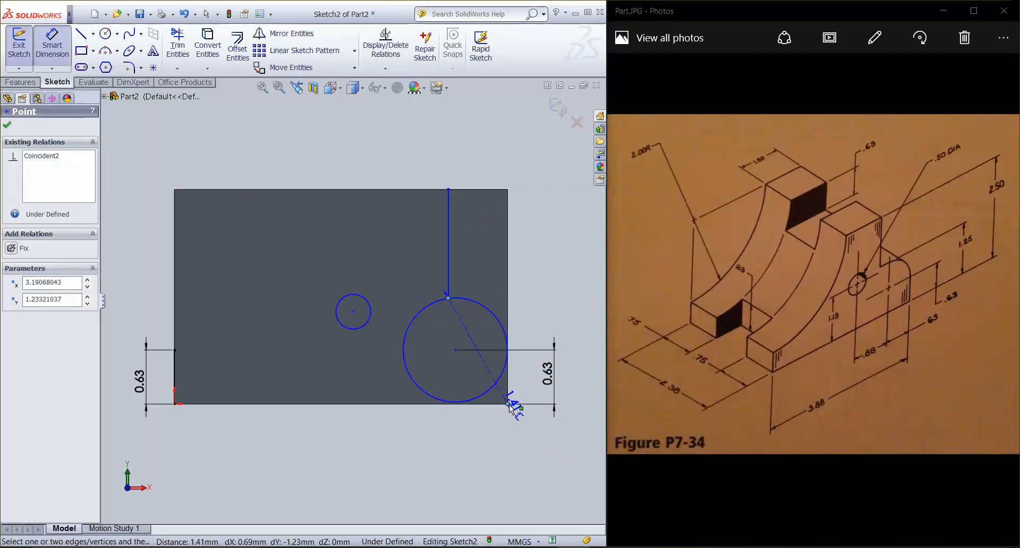
click(566, 348)
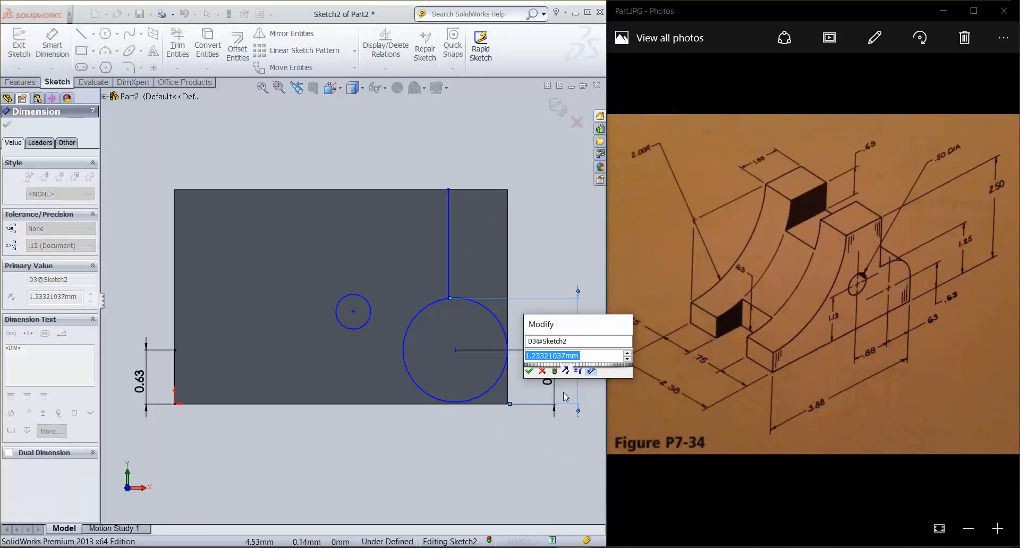
text(1.3)
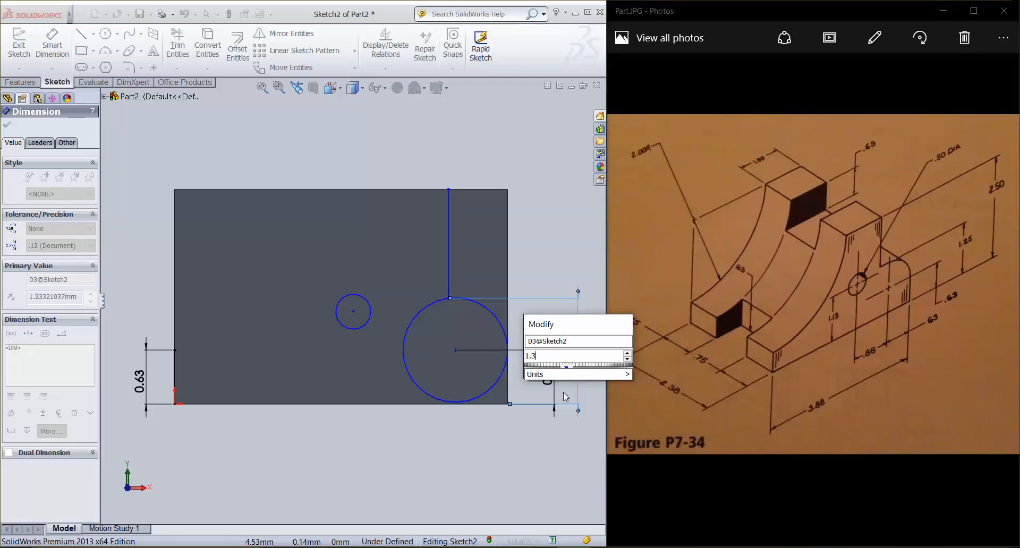
key(BackSpace)
text(25)
key(Return)
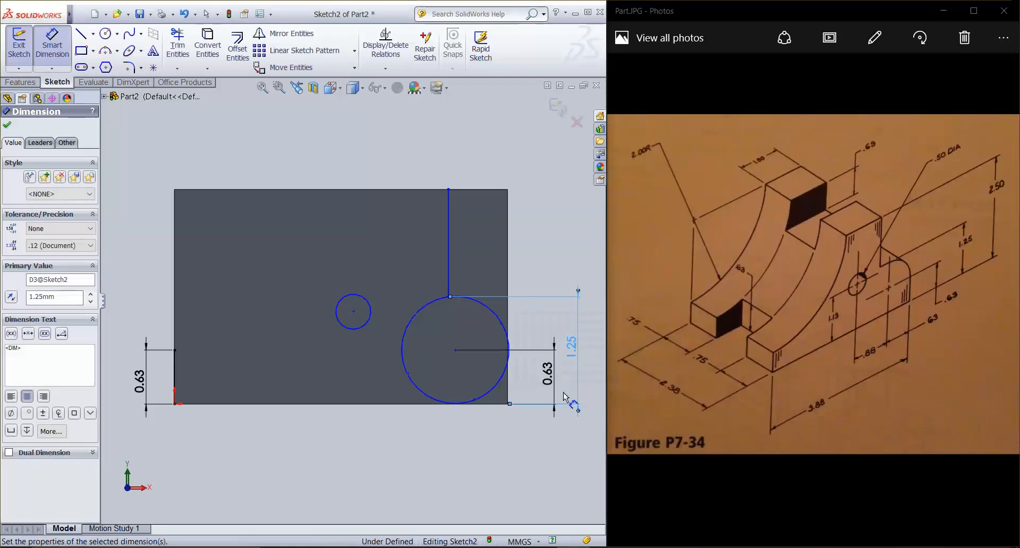
key(Escape)
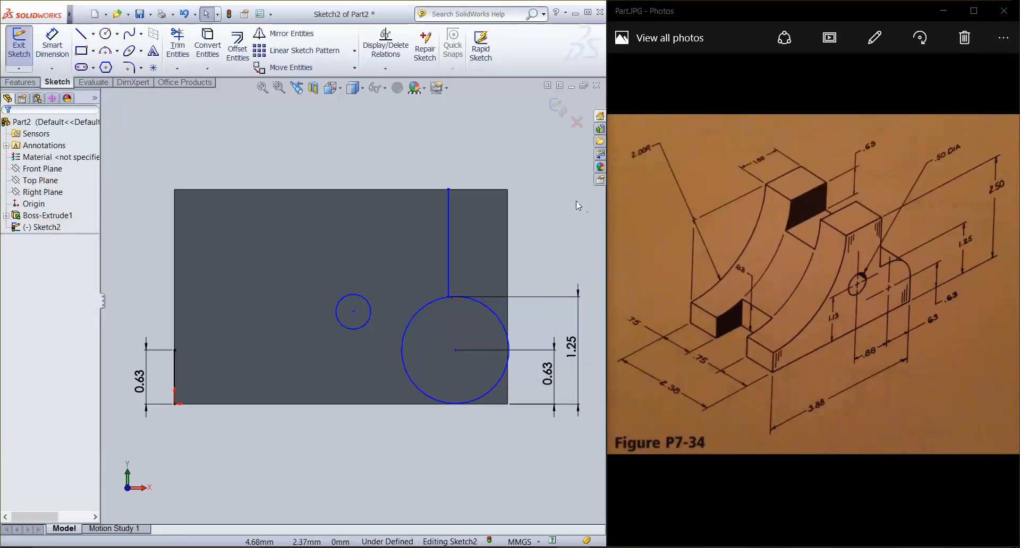
Sketch a horizontal line about 0.96 mm long leftward along the face's top edge from the vertical line's upper end.
click(93, 34)
click(96, 50)
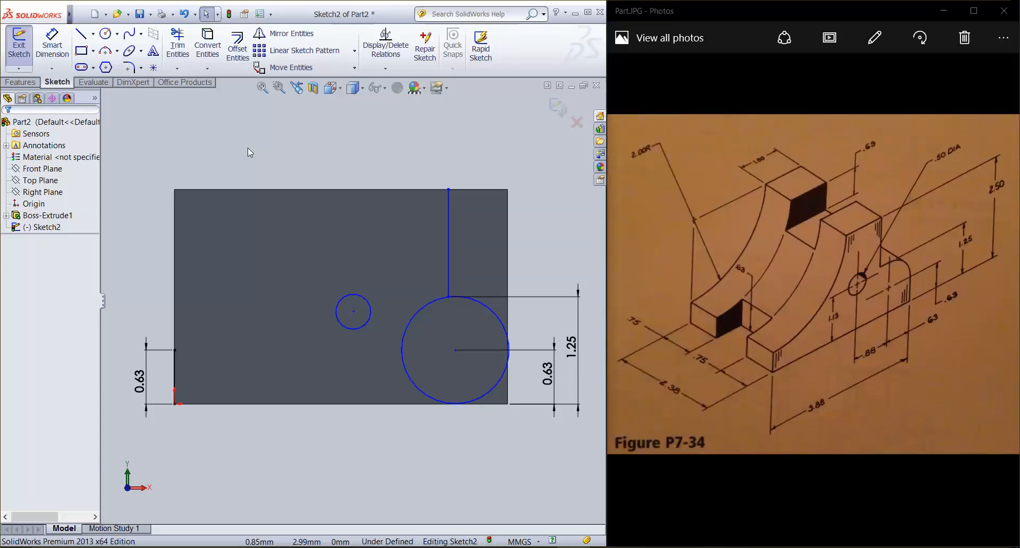
key(l)
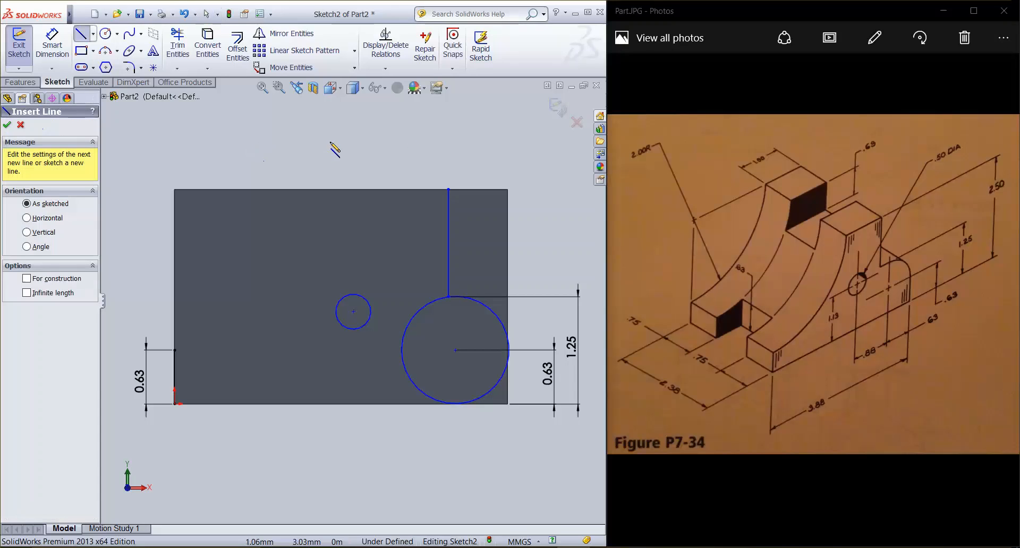
click(449, 189)
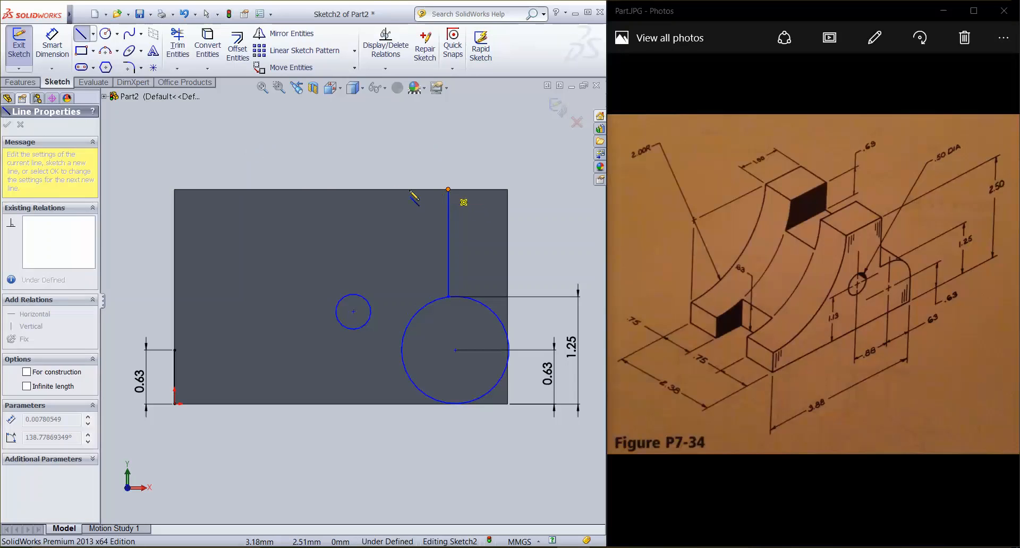
click(366, 190)
key(Escape)
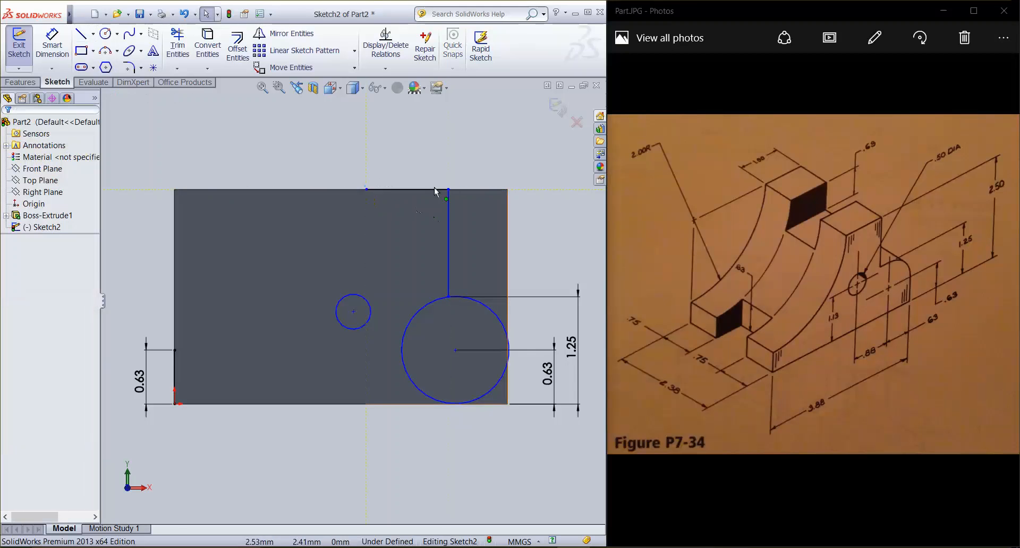
Dimension the horizontal line on the top edge to 1 mm, placing the dimension above the block.
click(52, 47)
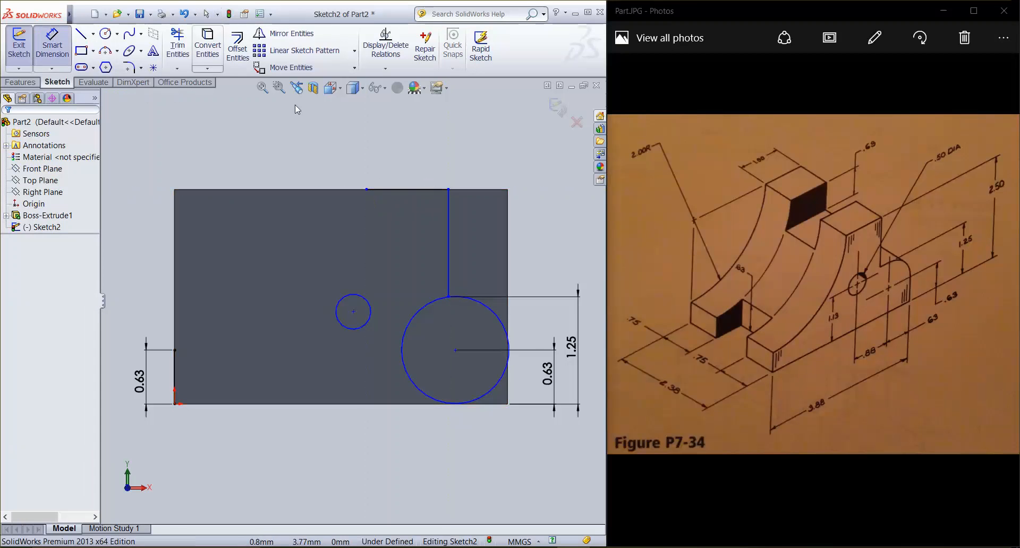
click(403, 190)
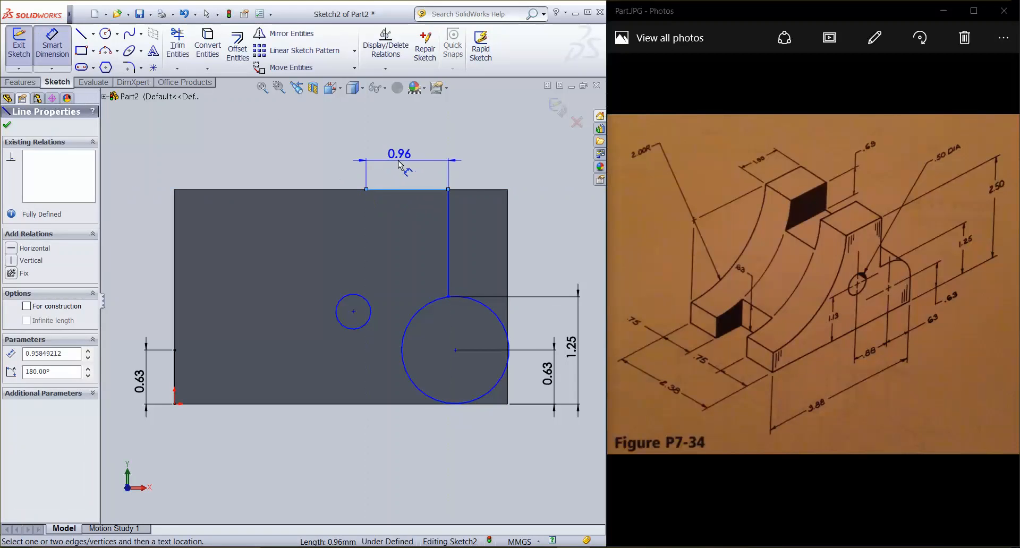
click(392, 166)
text(1)
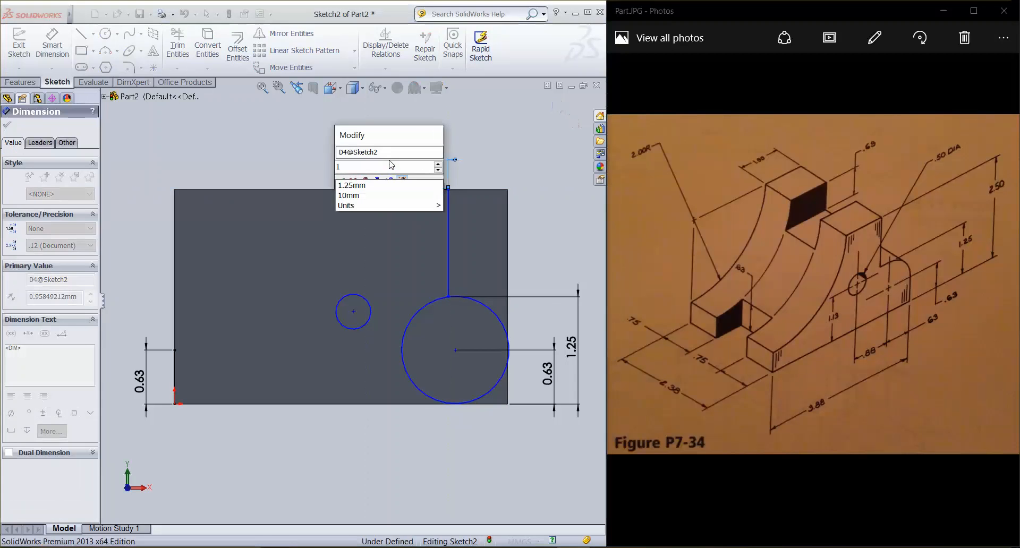
key(Return)
key(Escape)
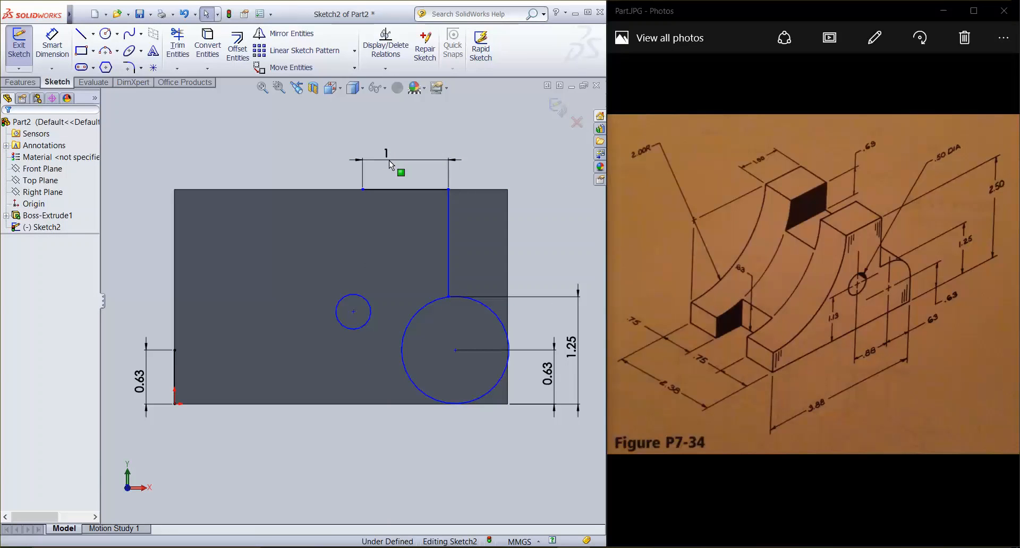
Dimension the small circle's centre vertically from the origin and set the distance to 1.13 mm.
click(52, 45)
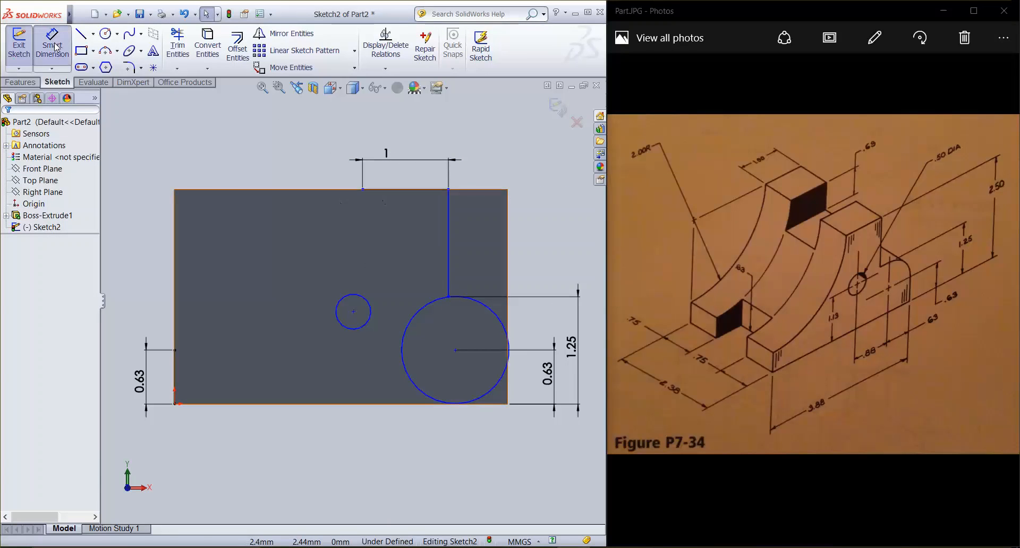
click(355, 314)
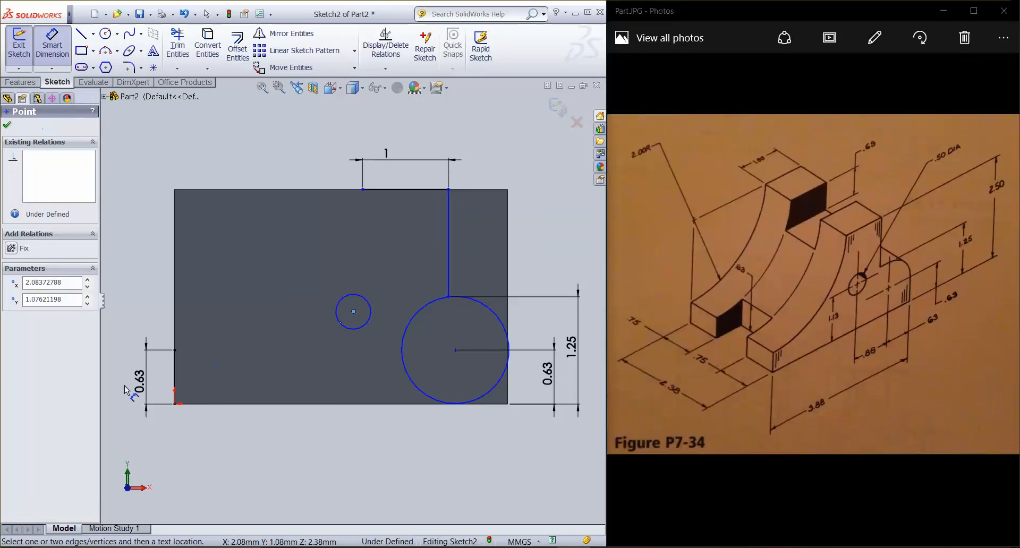
click(175, 403)
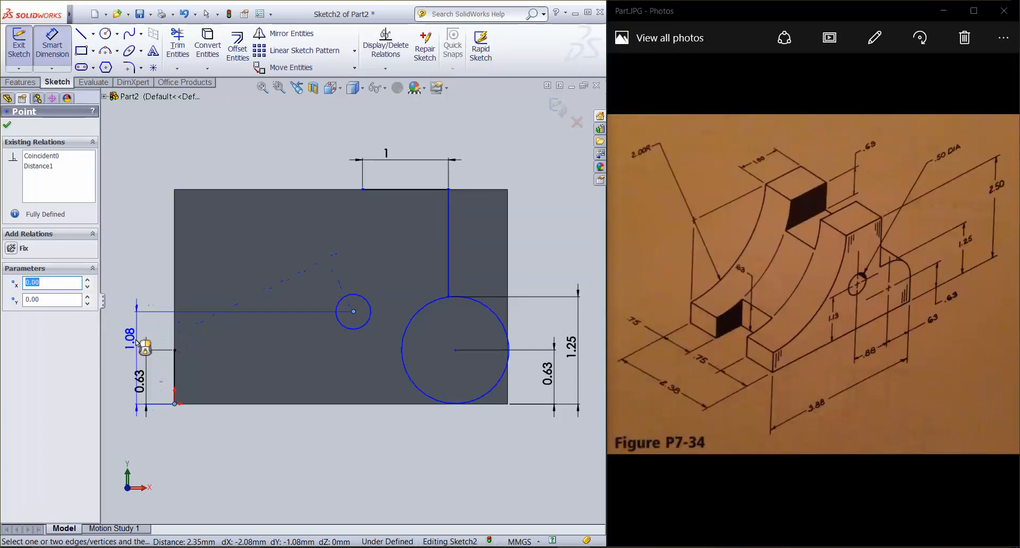
click(130, 344)
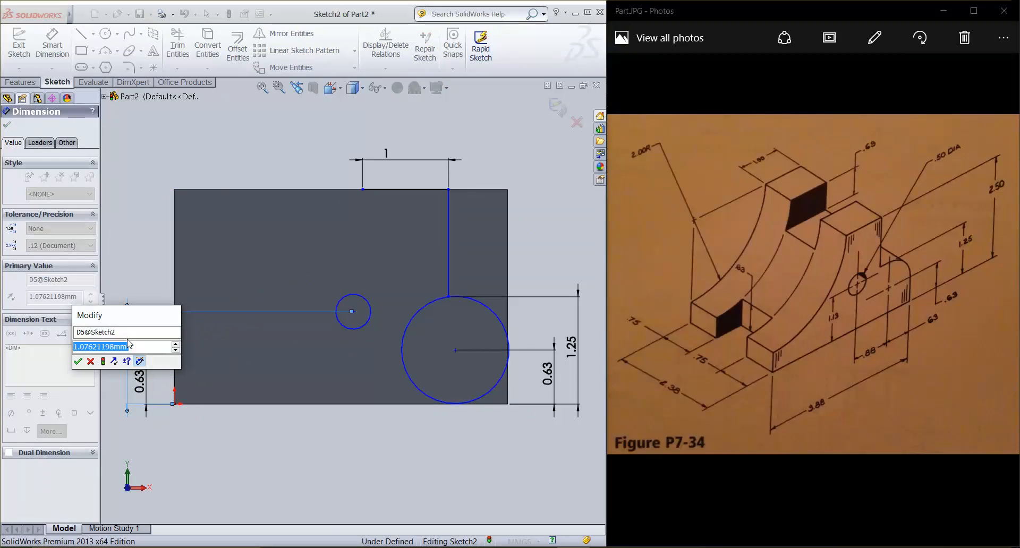
text(1.1)
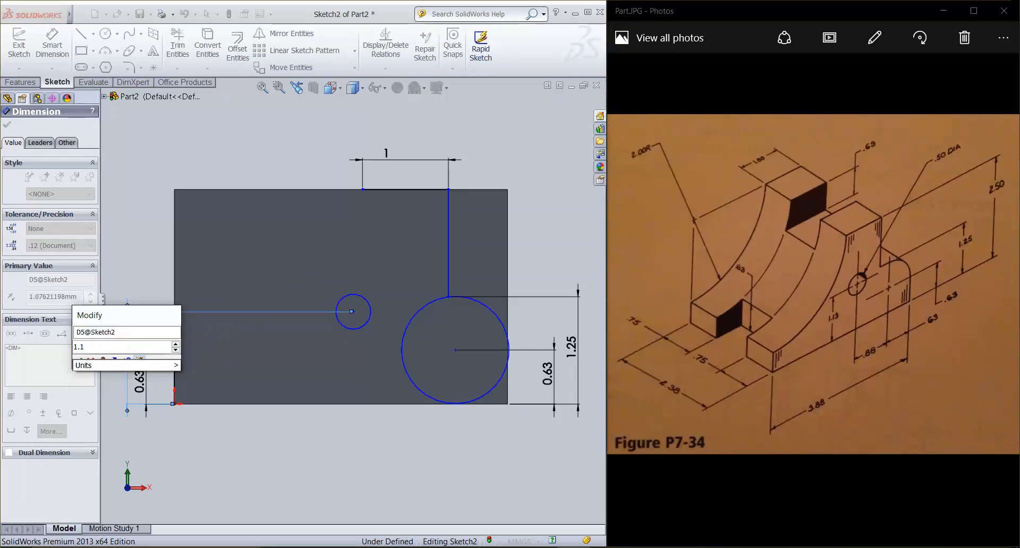
text(3)
key(Return)
key(Escape)
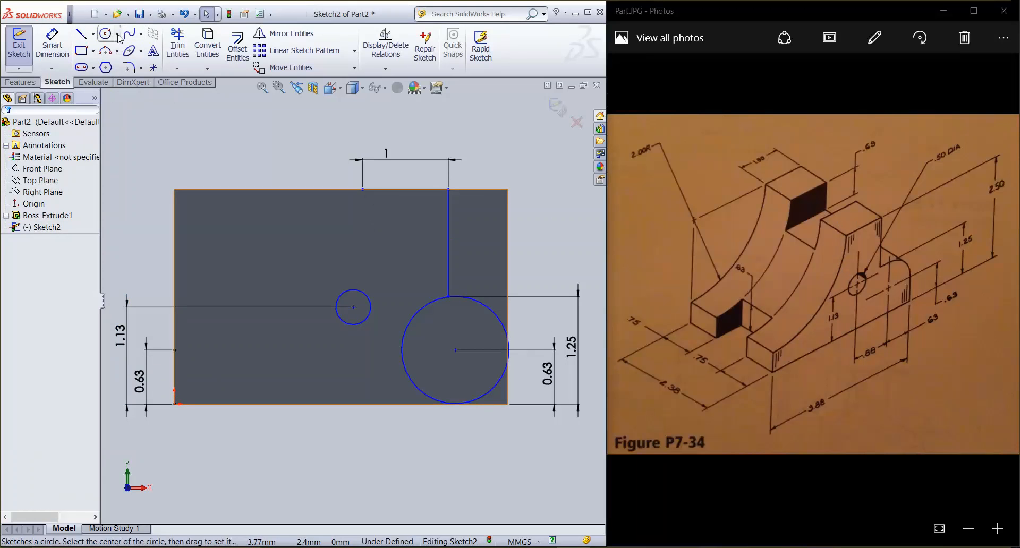
Sketch a three-point arc of about 2.04 mm radius joining the top line's left end to the left vertical line's upper end, bulging toward the small circle.
click(118, 51)
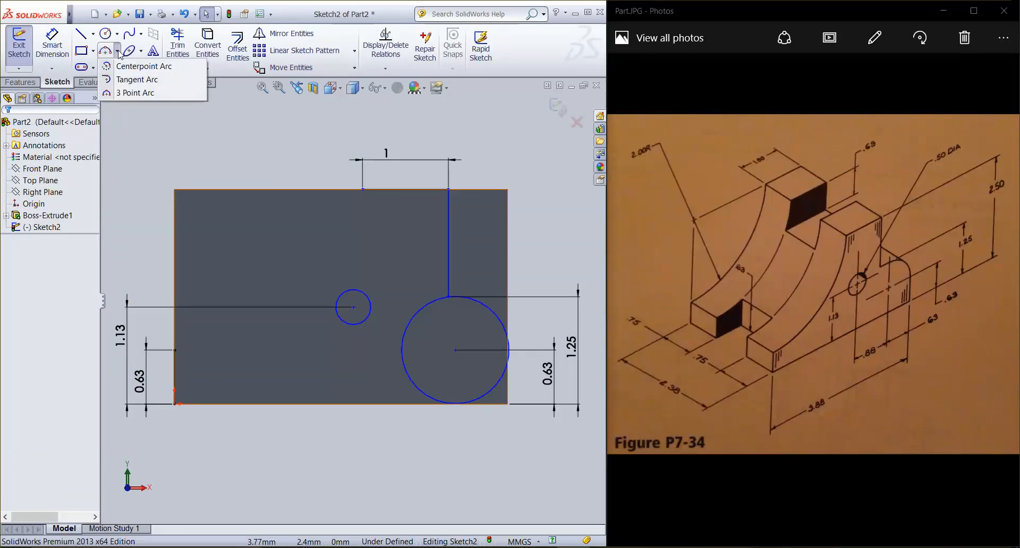
click(130, 94)
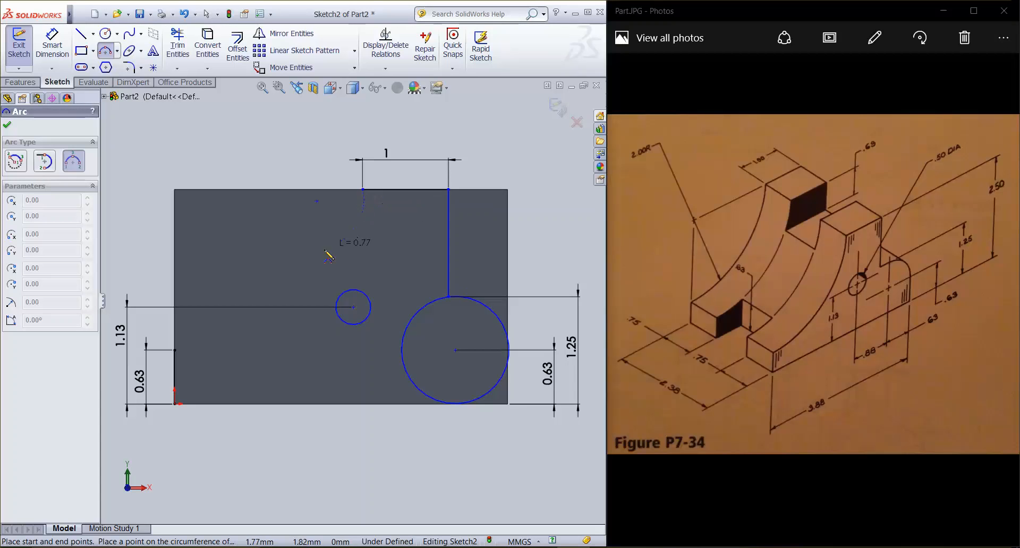
click(175, 351)
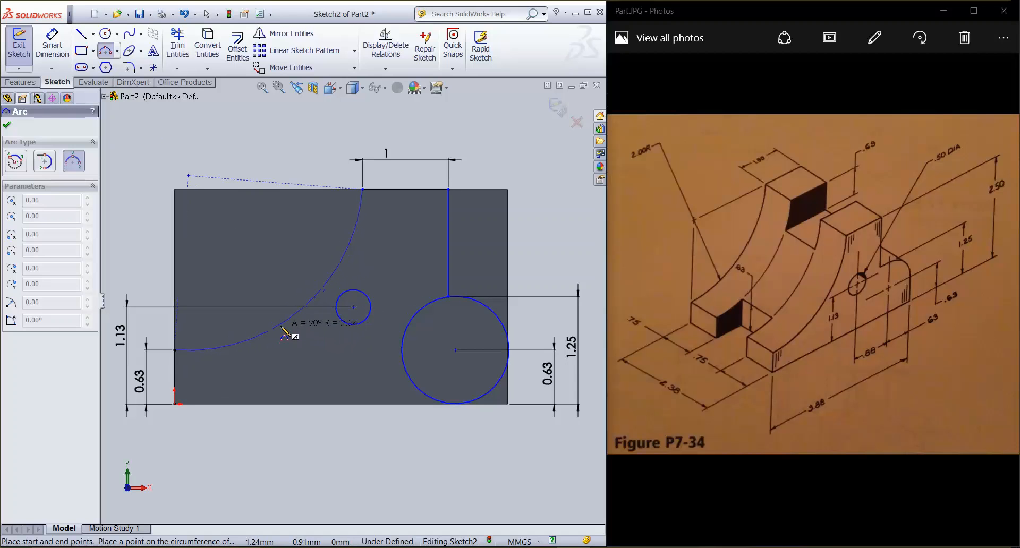
click(283, 332)
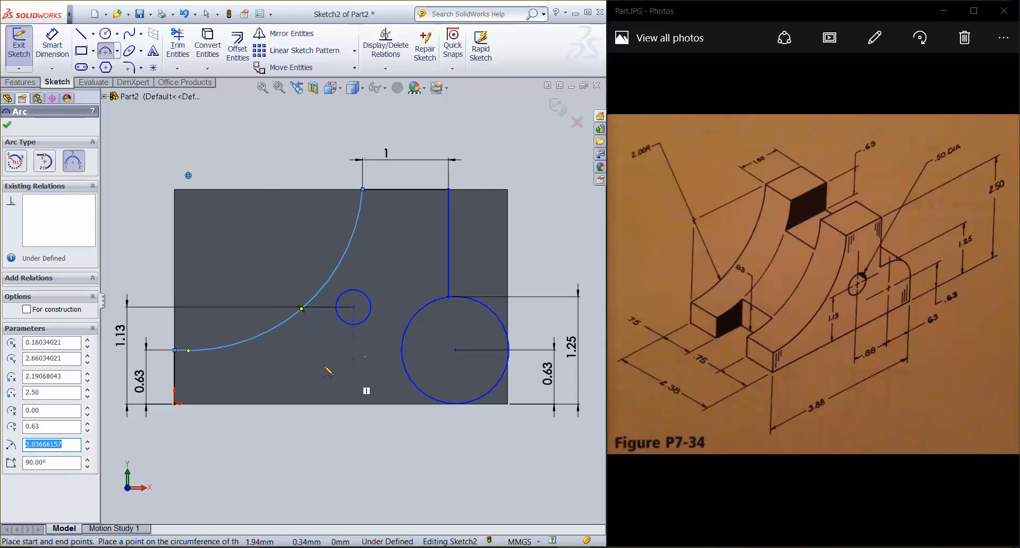
key(Escape)
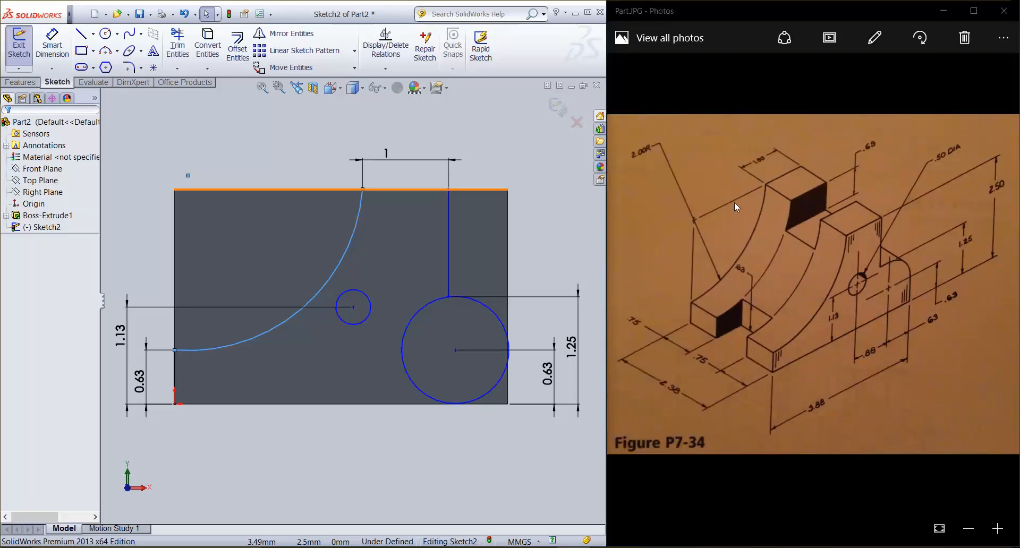
Dimension the large arc's centre point vertically from the origin and set the distance to 2.5 mm.
click(52, 46)
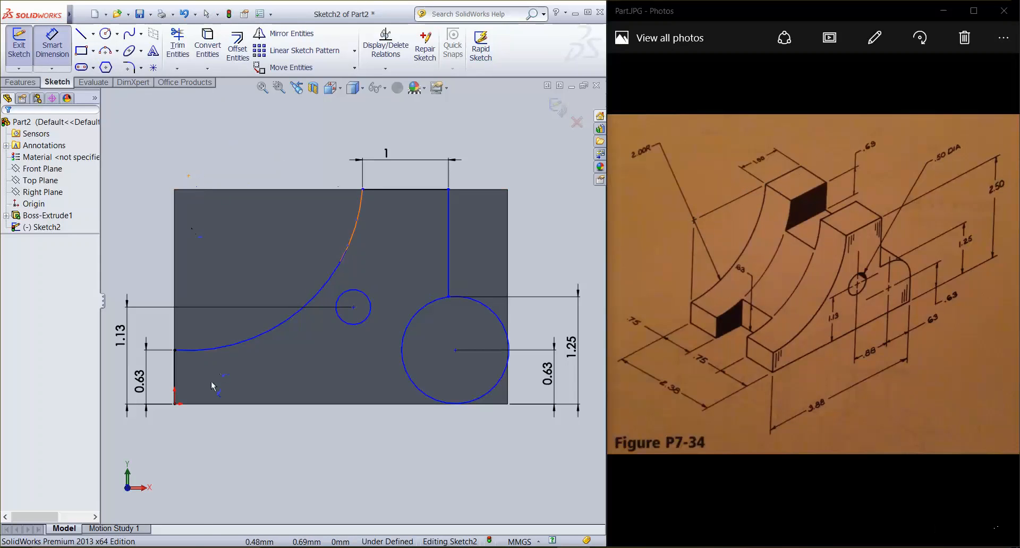
click(175, 404)
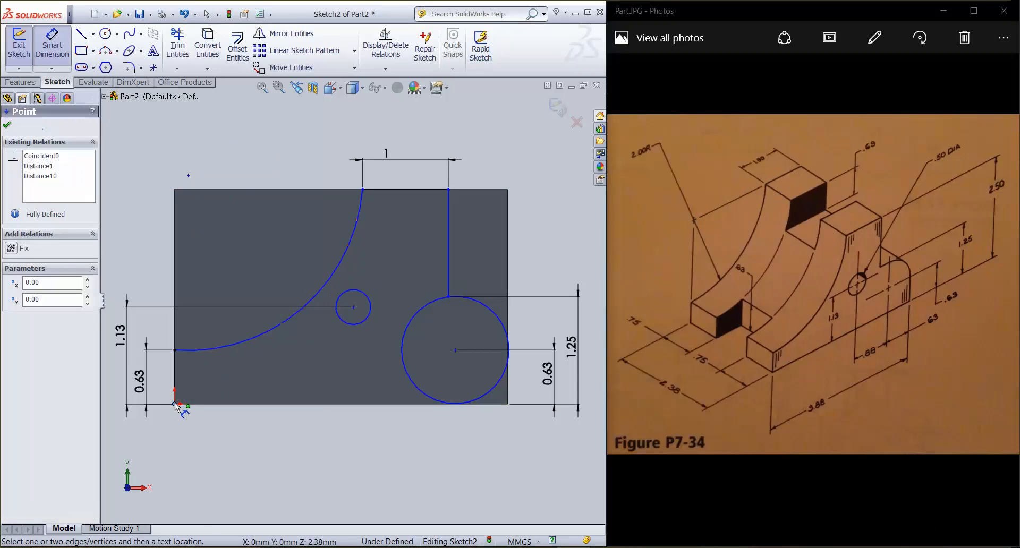
click(189, 176)
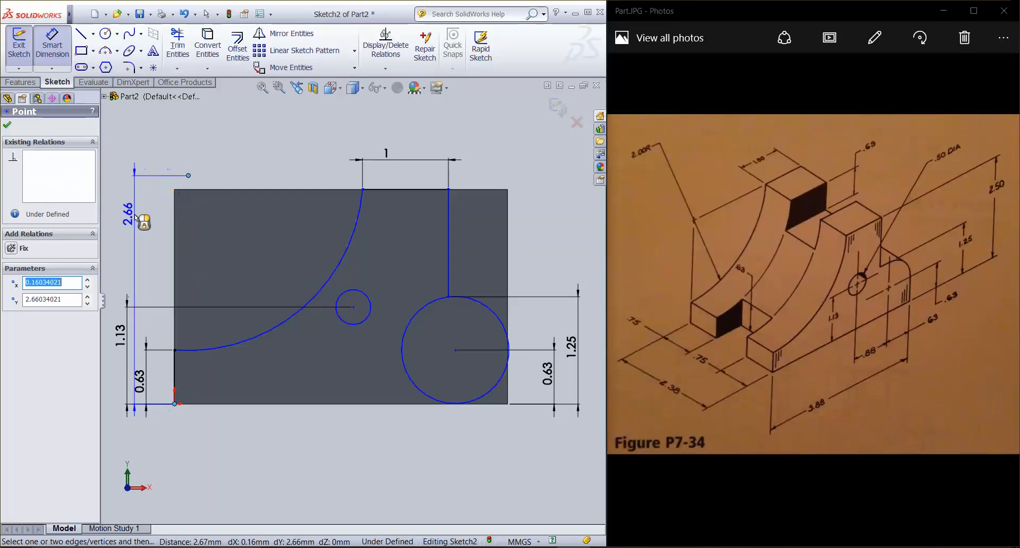
click(121, 231)
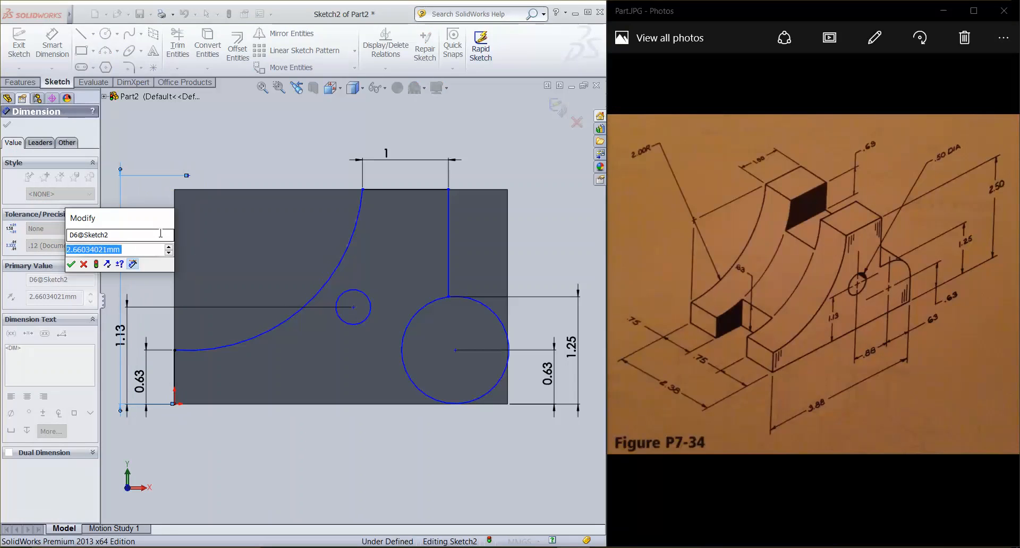
text(2.5)
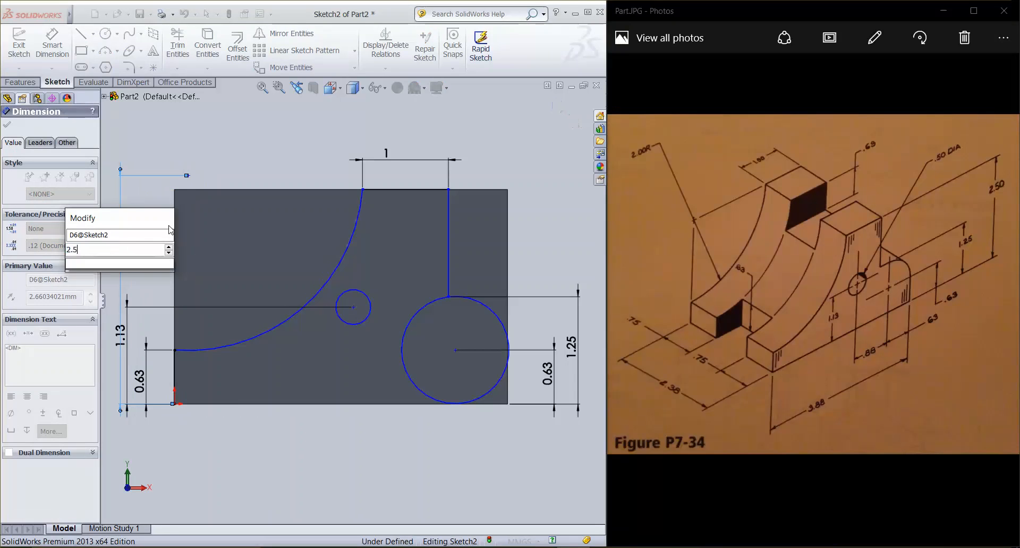
key(Return)
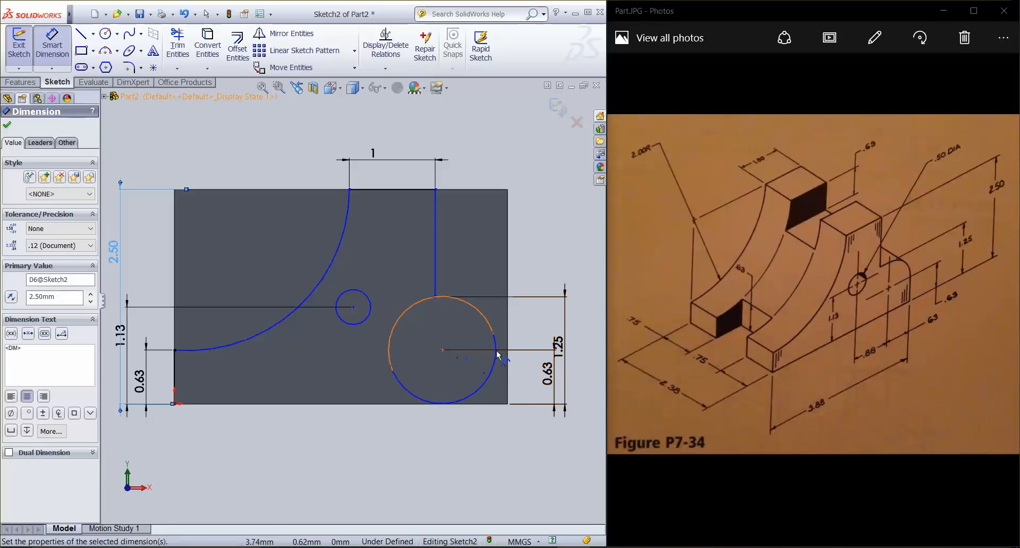
Sketch a vertical line 0.63 mm long up the face's right edge, starting from the lower-right corner.
scroll(478, 354, up, 1)
scroll(480, 351, down, 5)
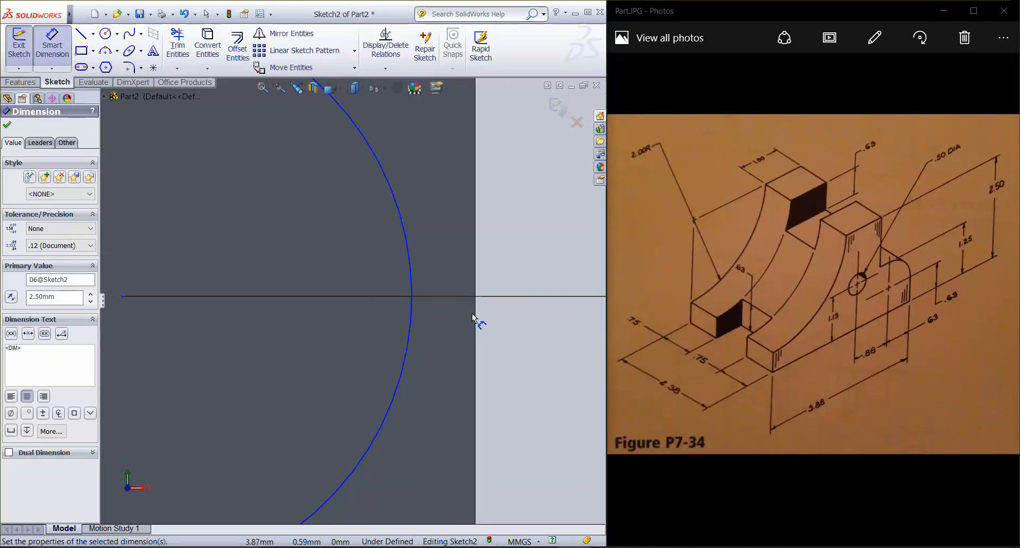
key(Escape)
scroll(415, 334, up, 5)
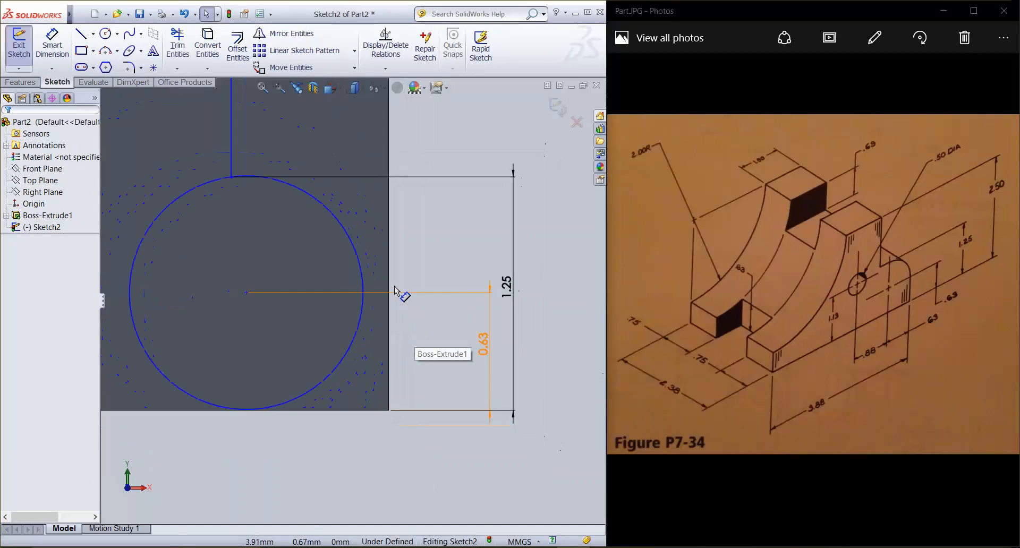
scroll(213, 96, up, 1)
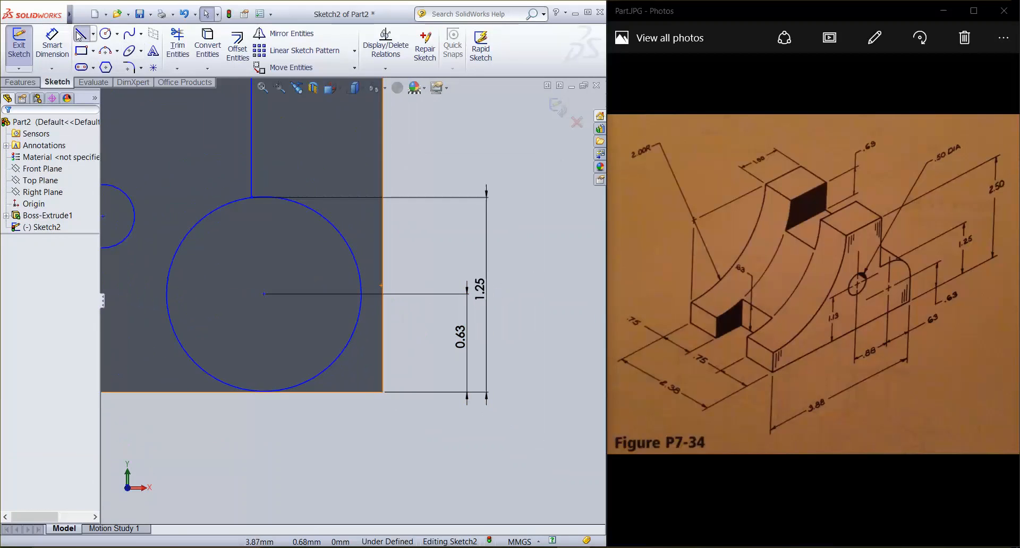
click(80, 35)
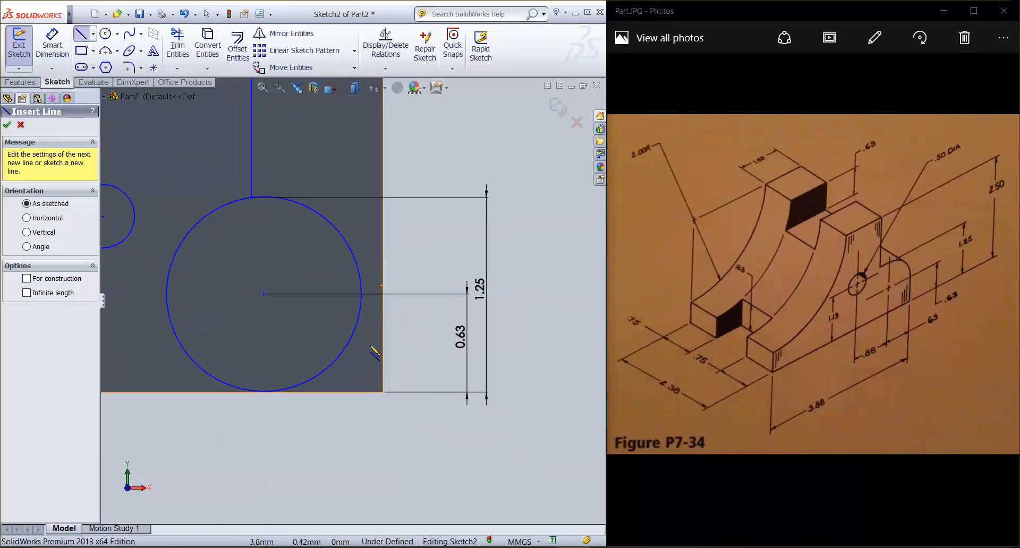
click(382, 393)
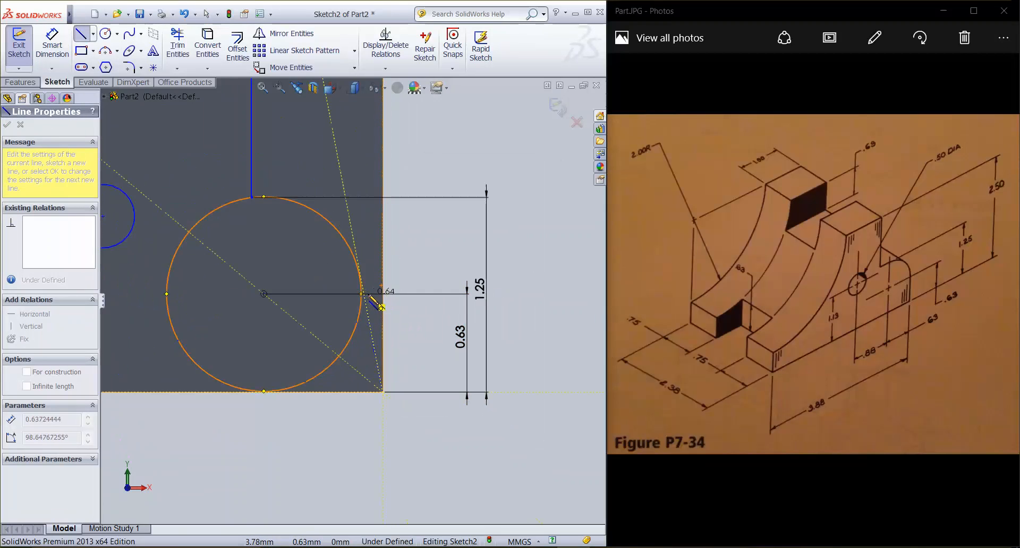
click(382, 294)
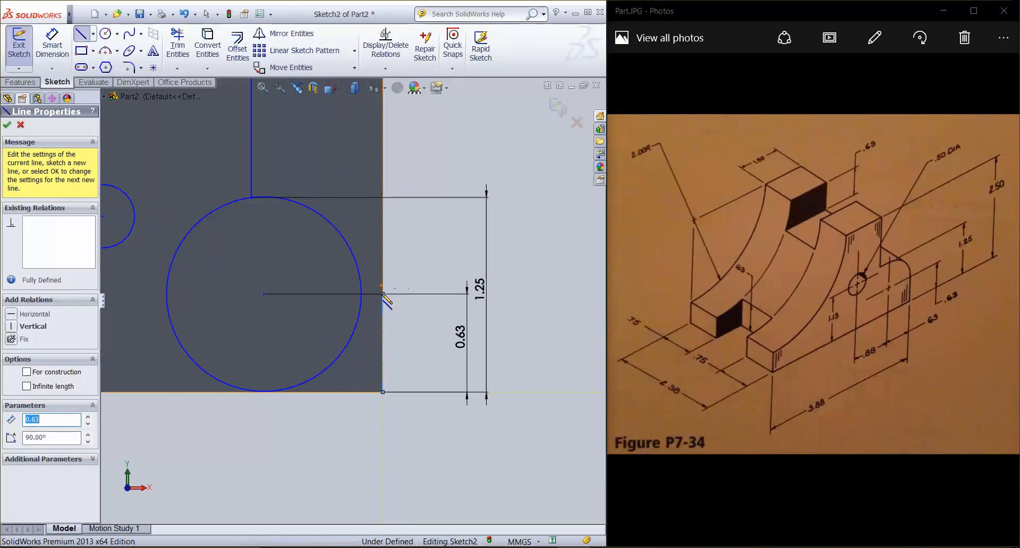
key(Escape)
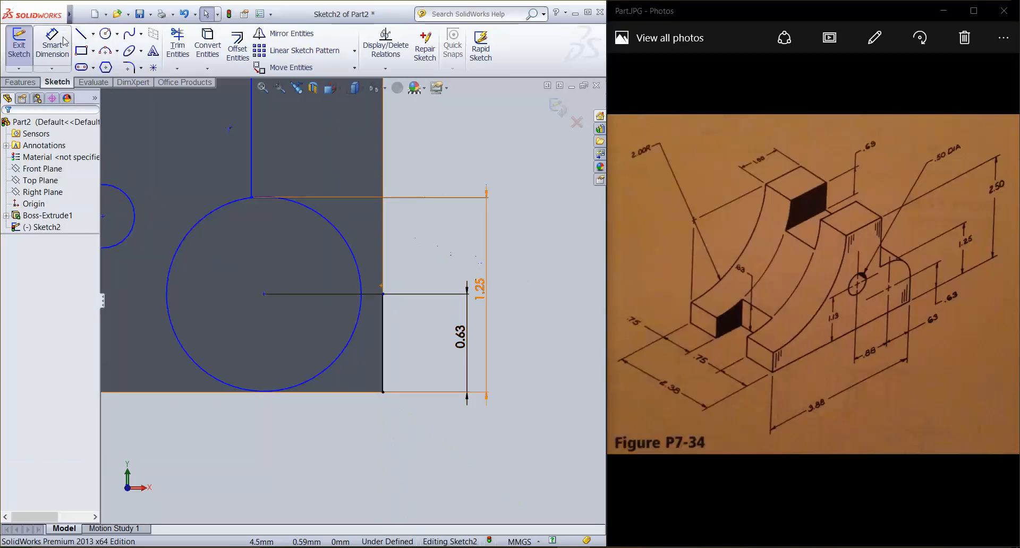
click(60, 47)
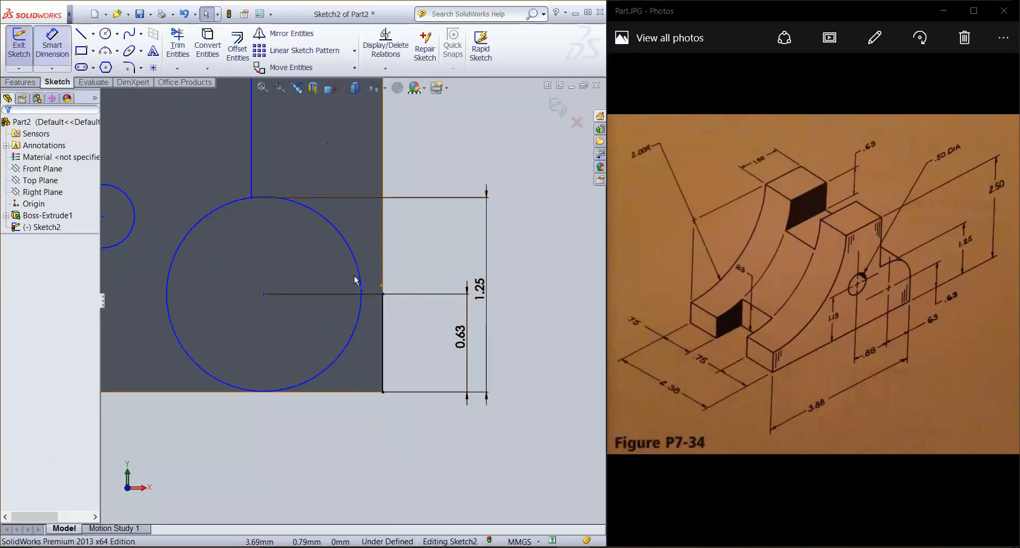
click(383, 294)
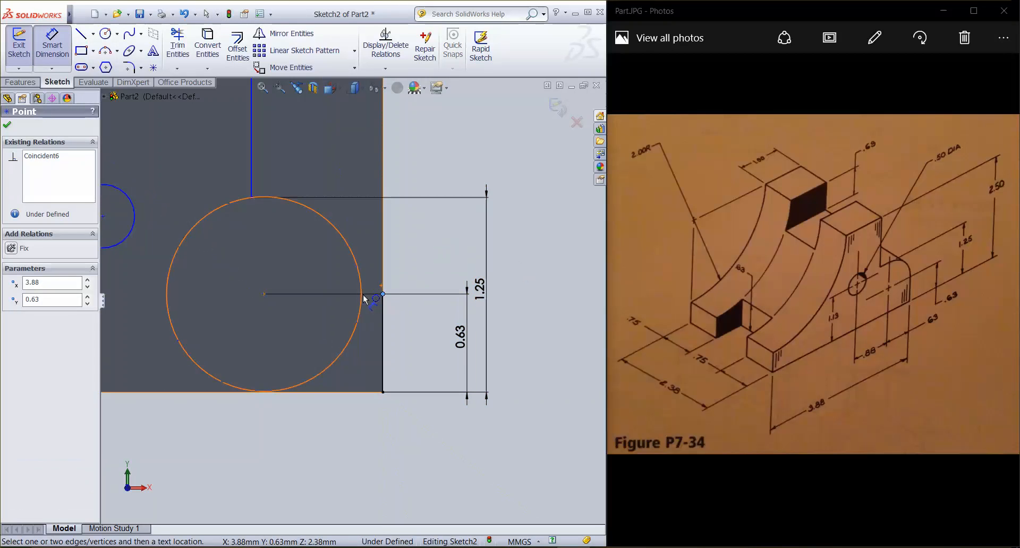
click(361, 299)
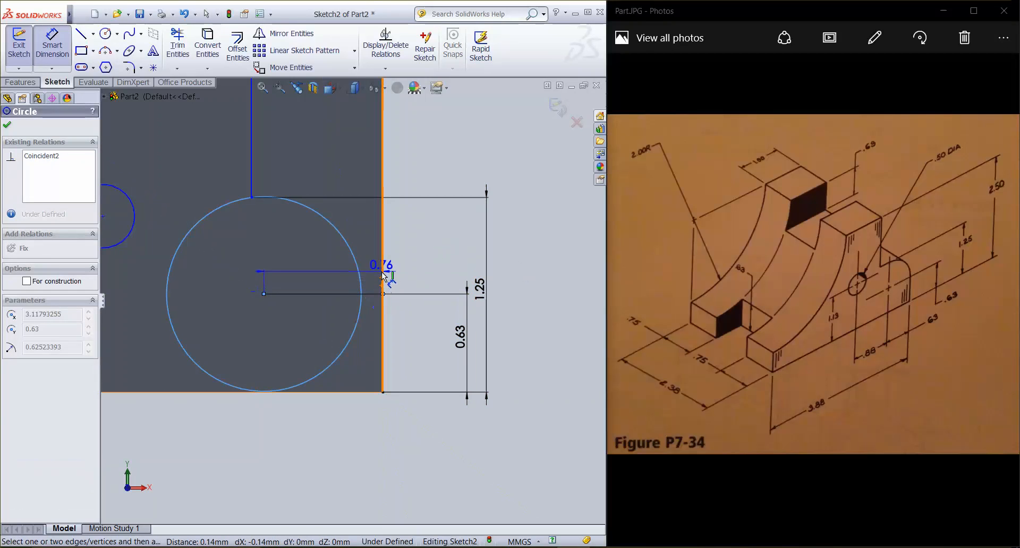
key(Escape)
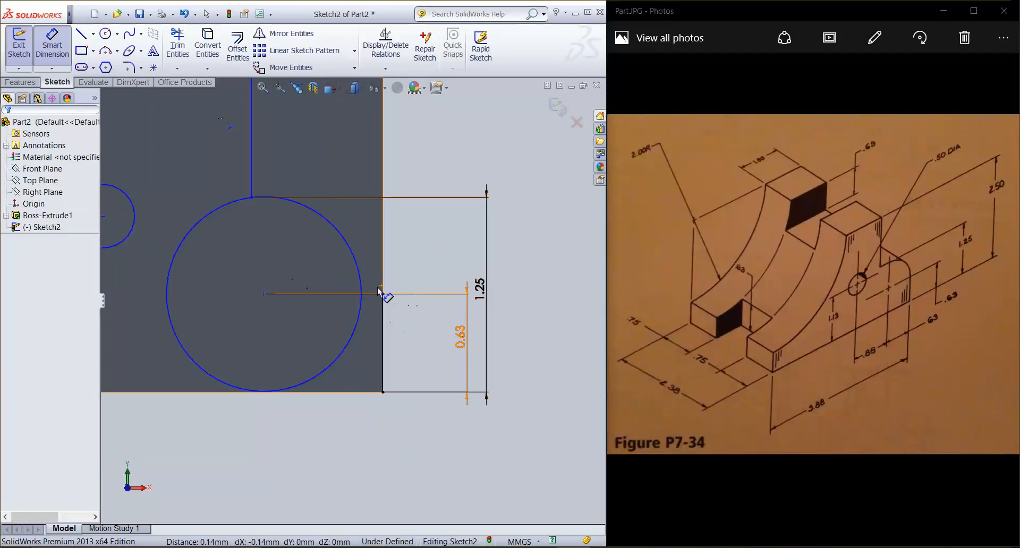
Dimension the large circle's centre horizontally from the short right-edge line's upper end and set the distance to 0.63 mm.
scroll(320, 307, up, 5)
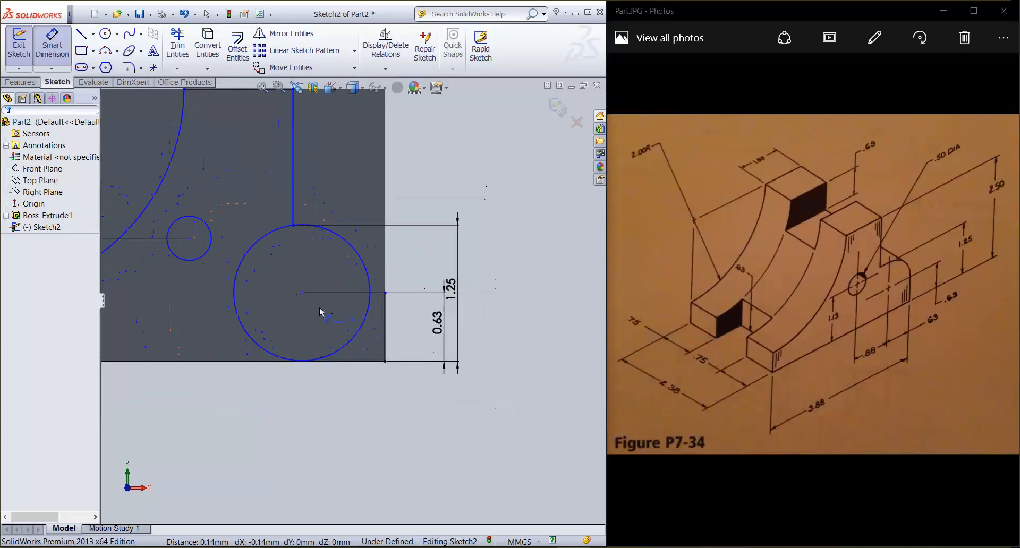
scroll(323, 309, up, 4)
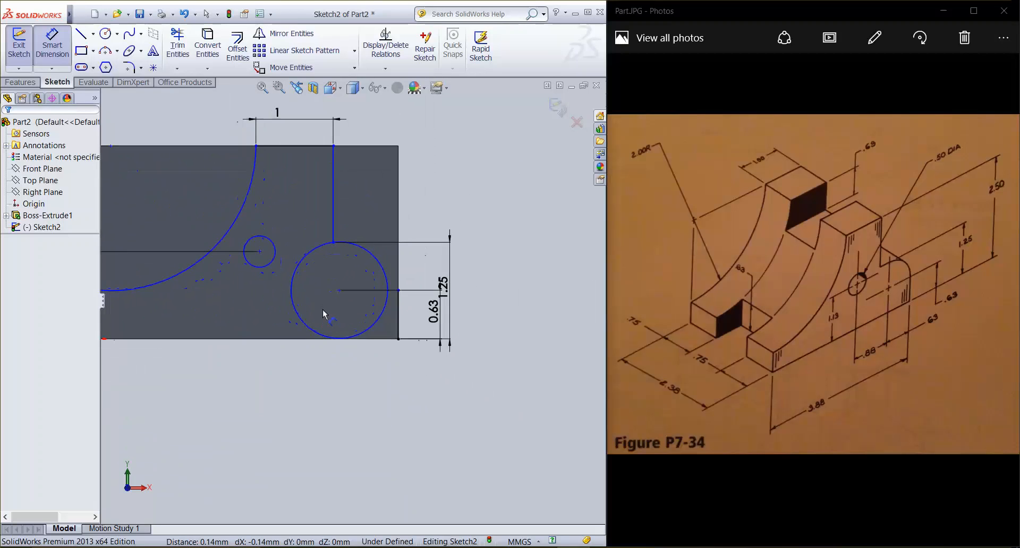
scroll(323, 309, down, 1)
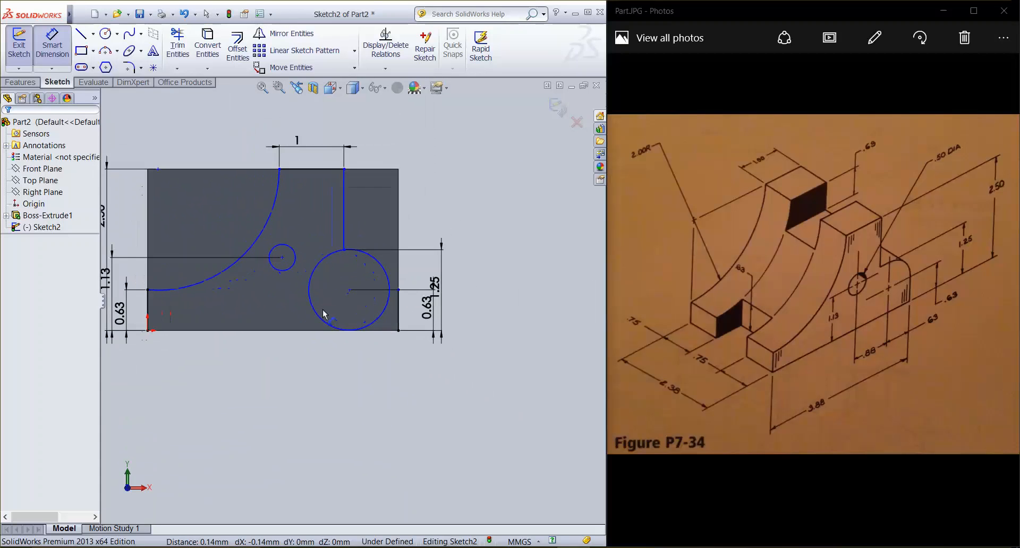
click(432, 230)
click(60, 38)
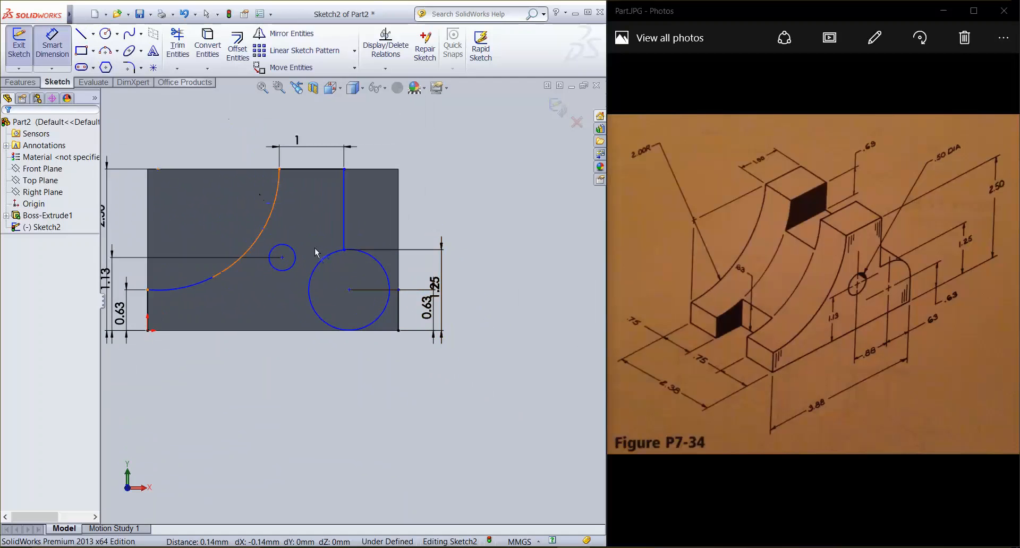
click(349, 290)
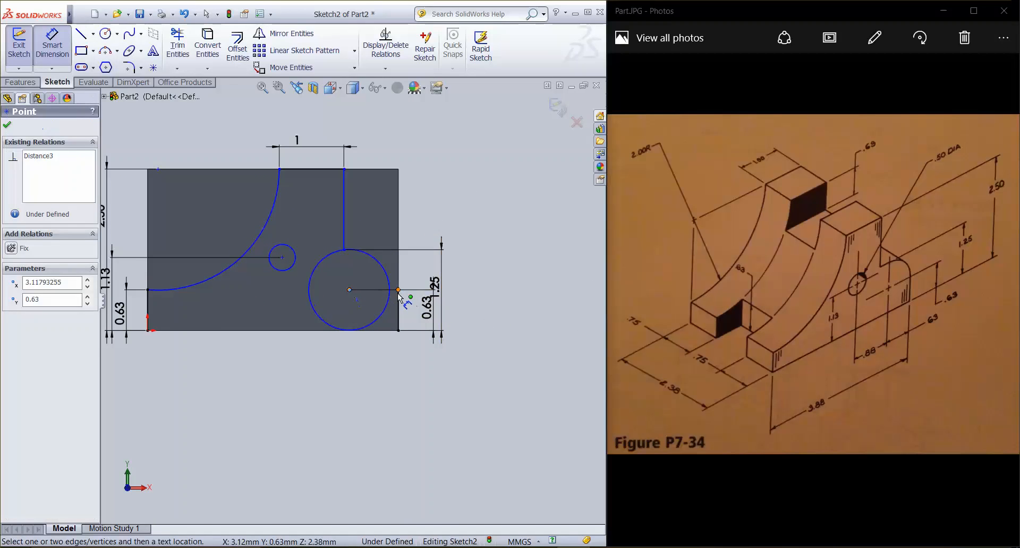
click(398, 289)
click(380, 389)
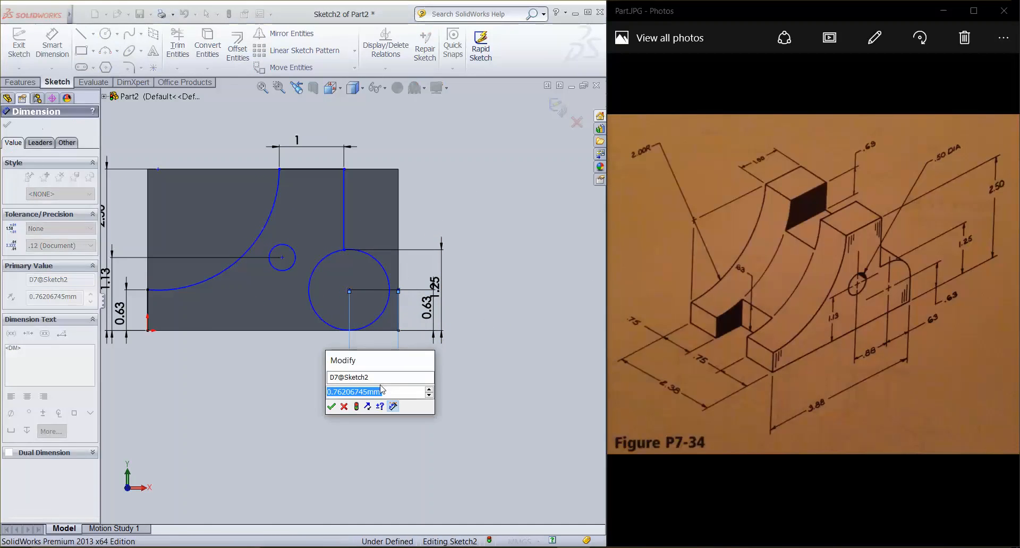
text(.6)
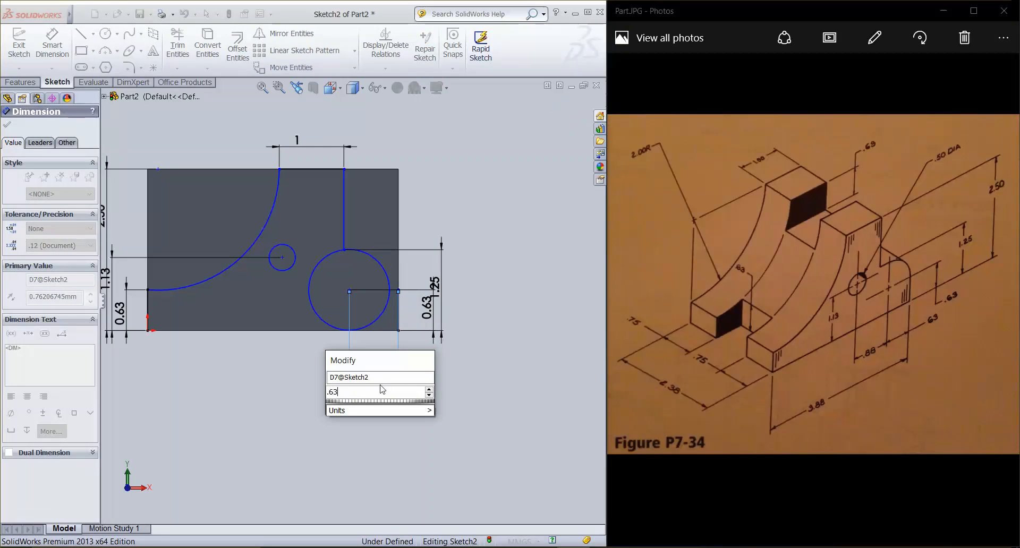
text(3)
key(Return)
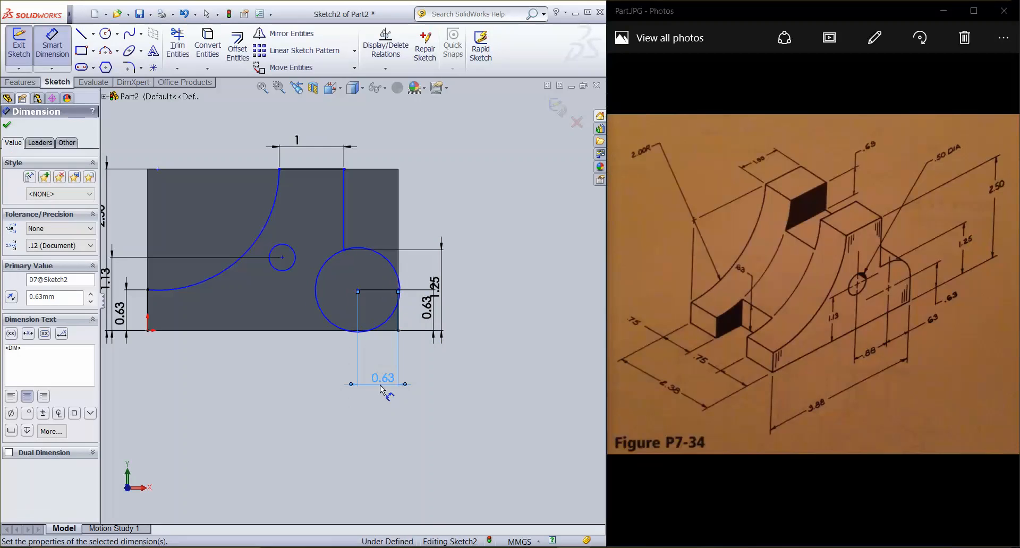
key(Escape)
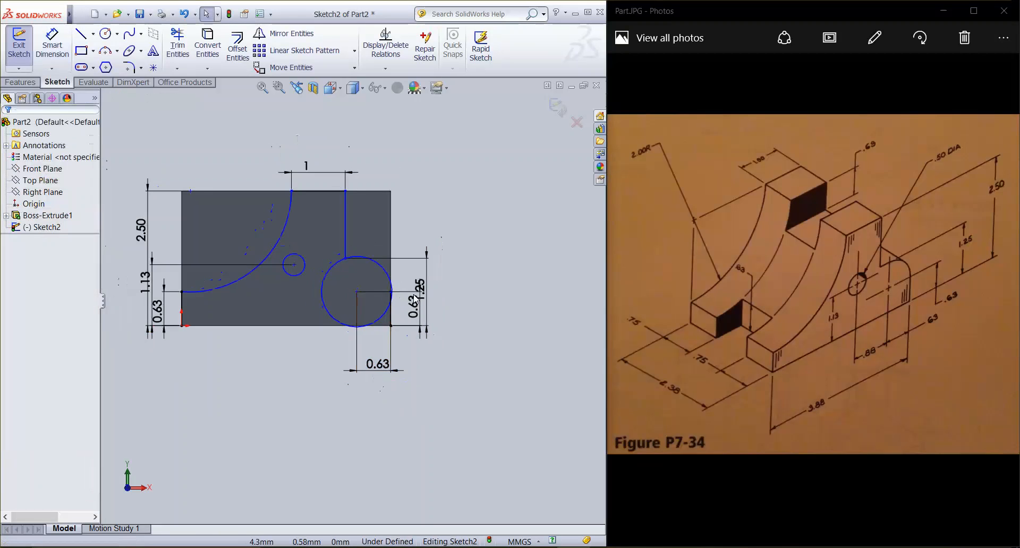
Delete the short vertical line on the face's right edge together with its associated dimension.
scroll(392, 315, down, 2)
scroll(391, 315, down, 3)
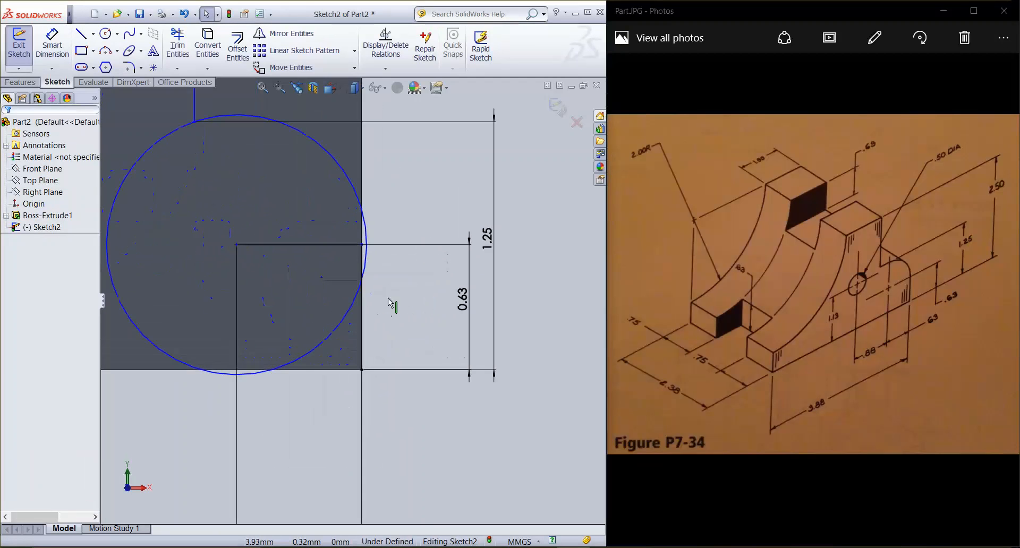
click(363, 339)
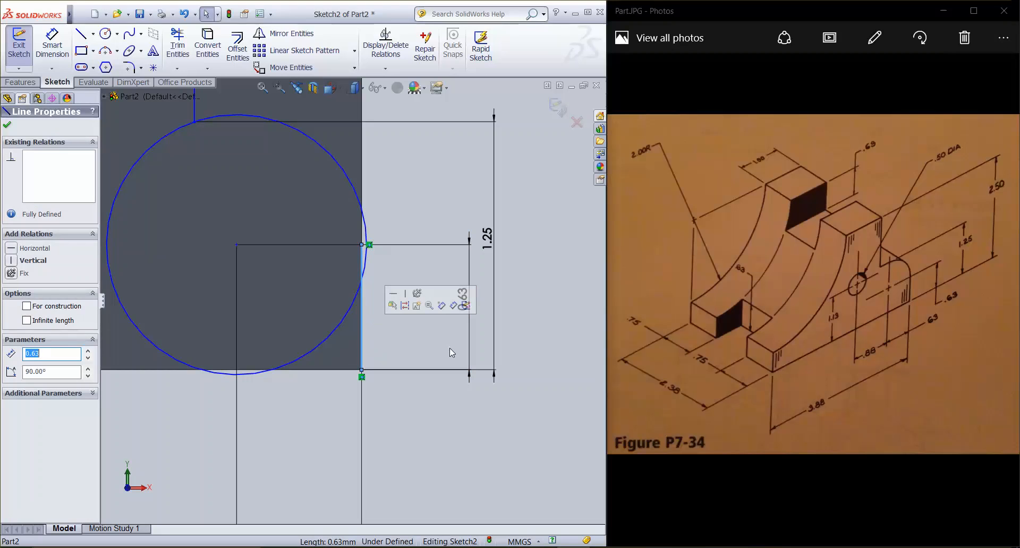
key(Delete)
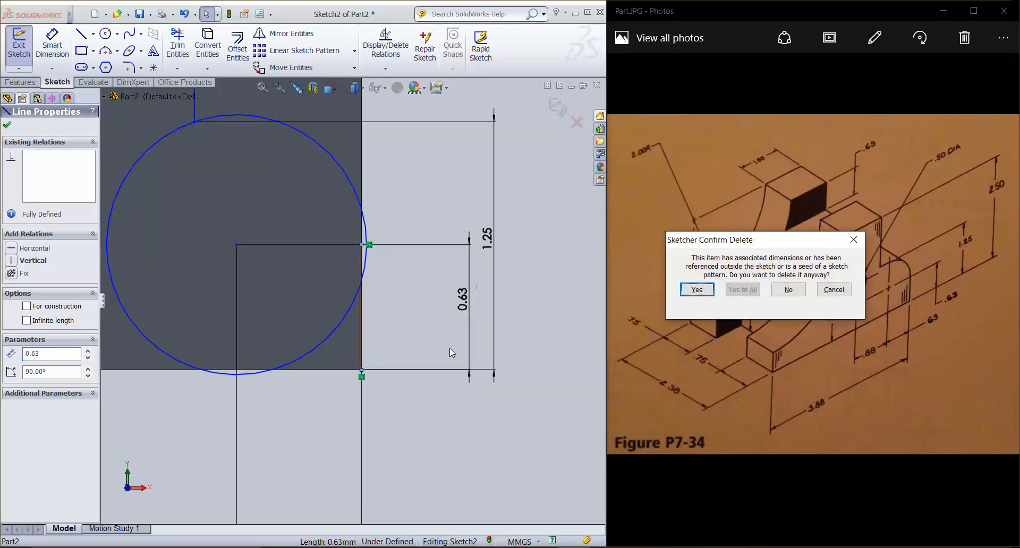
click(697, 289)
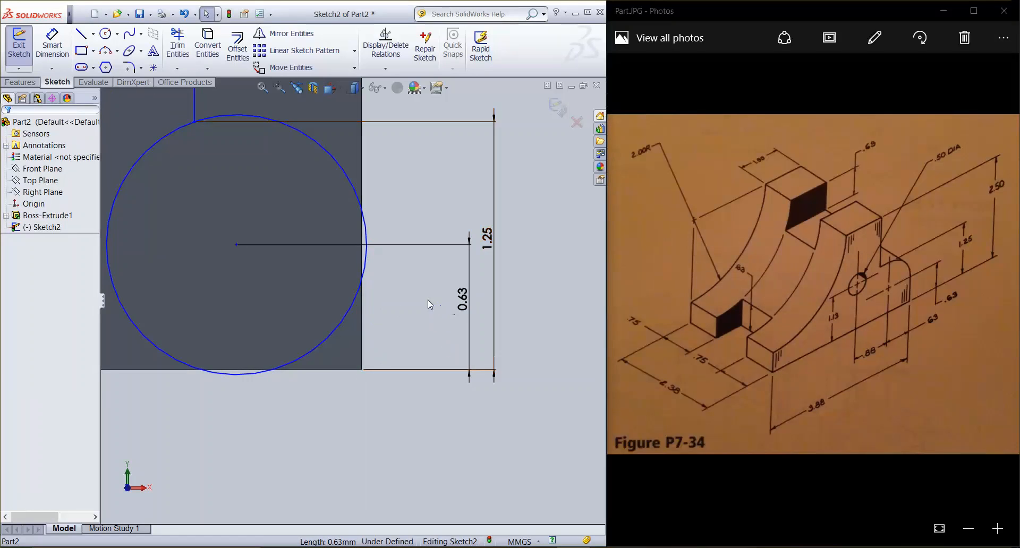
Power-trim the large circle below the vertical line out of the sketch.
scroll(345, 287, up, 3)
scroll(342, 278, up, 3)
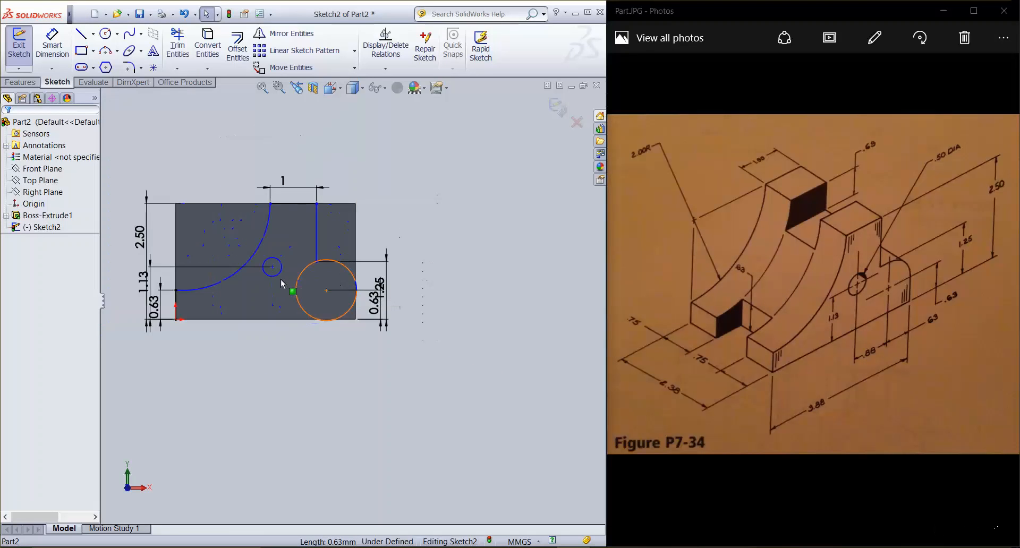
scroll(281, 284, down, 2)
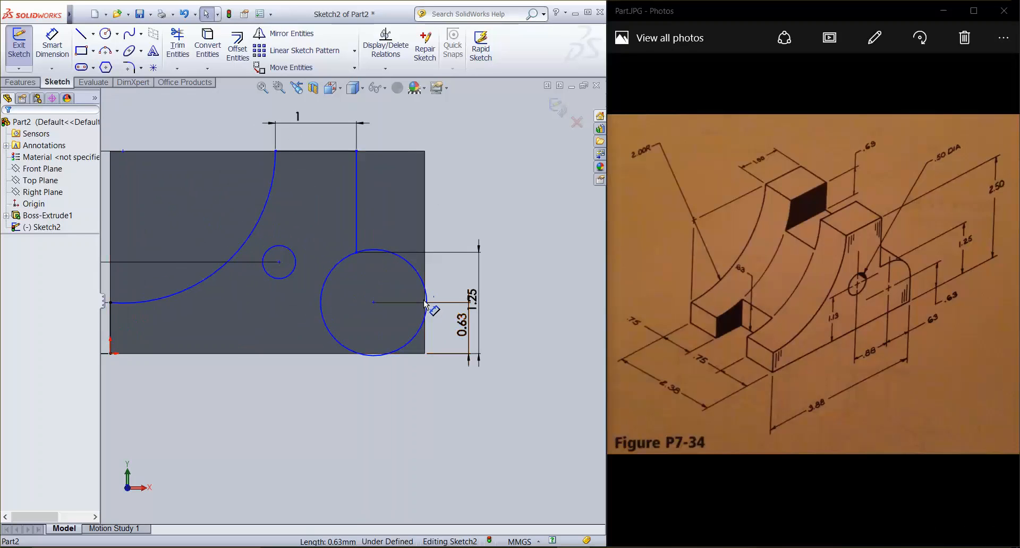
scroll(425, 304, down, 1)
scroll(420, 299, up, 1)
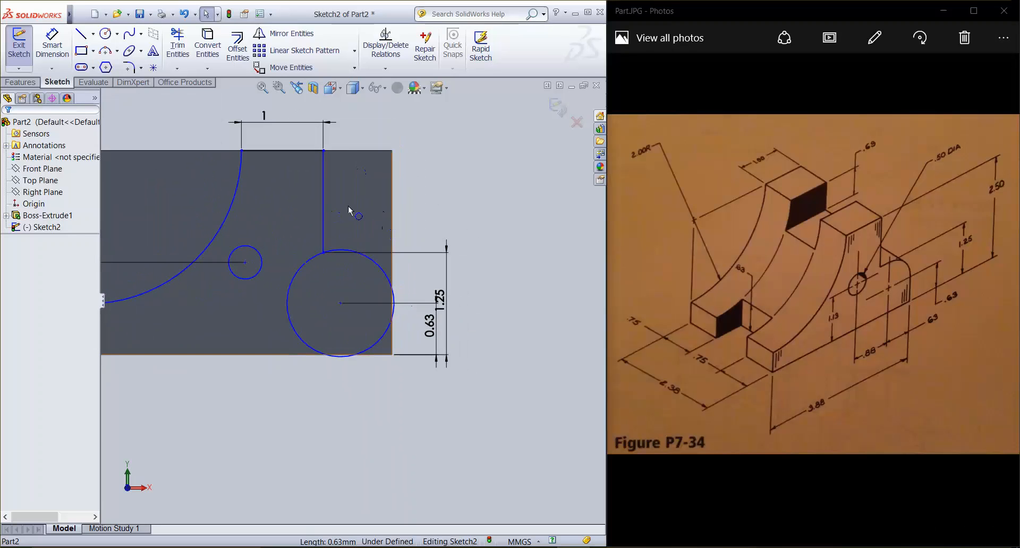
click(177, 45)
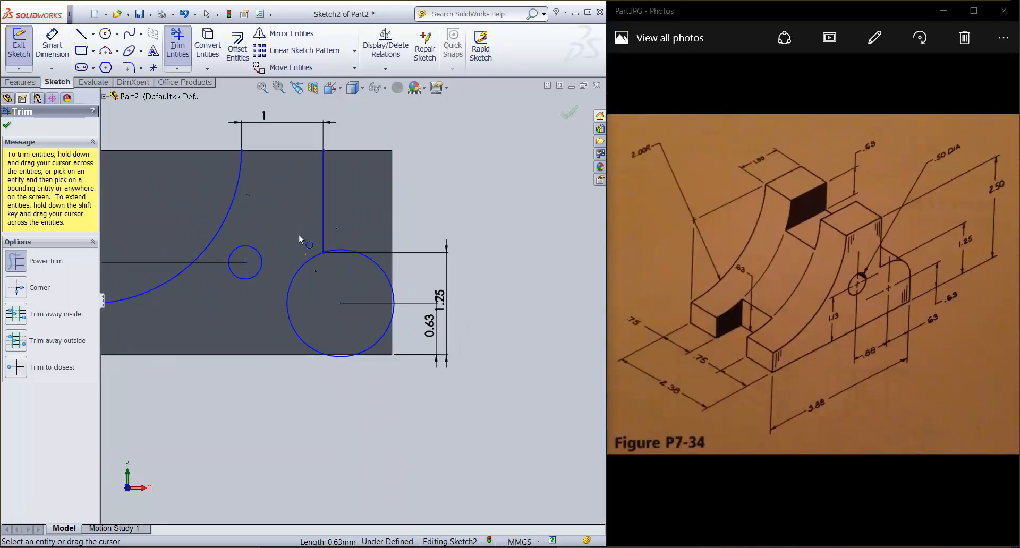
drag(291, 232, 310, 289)
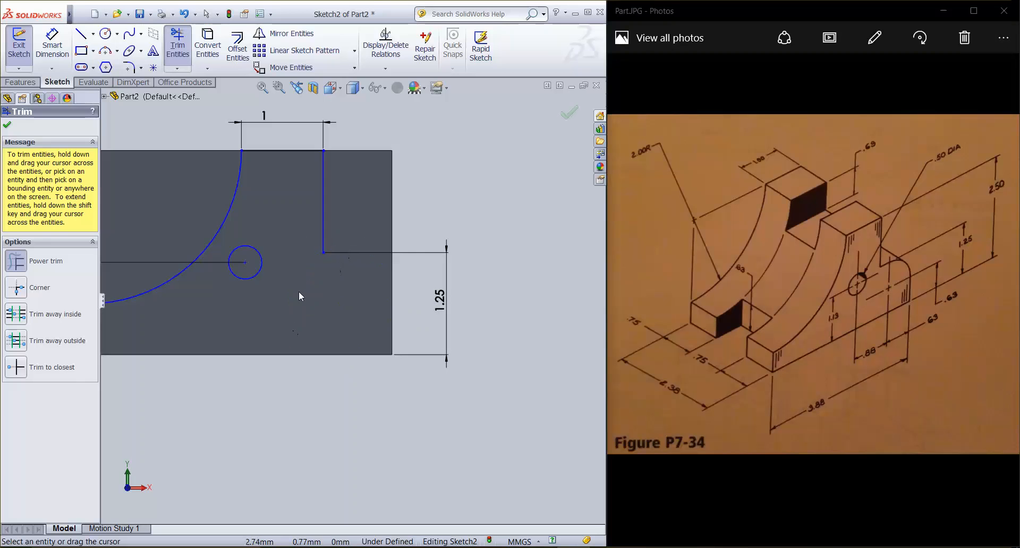
Undo the trim of the large circle and move its 0.63 mm height dimension to the circle's left side.
key(ctrl+z)
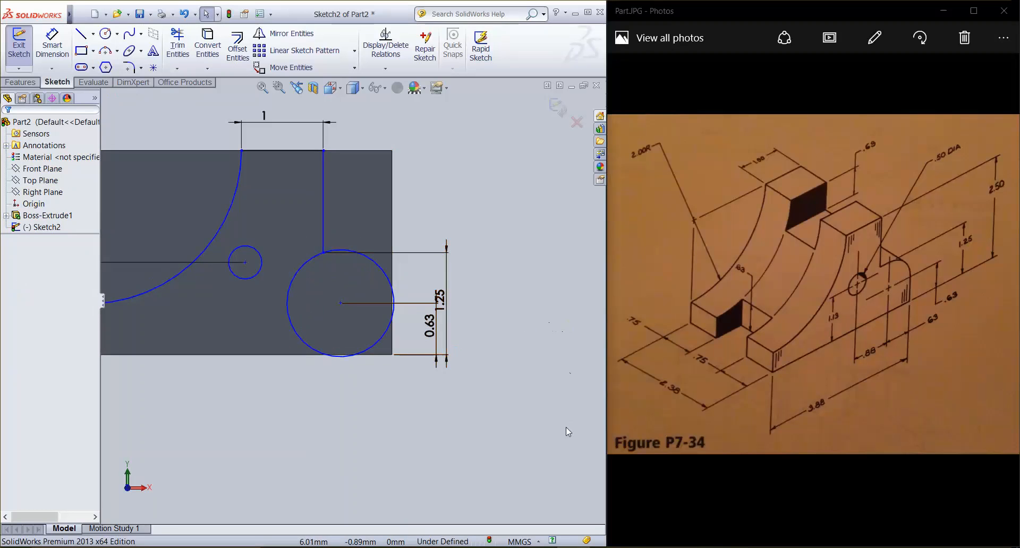
drag(429, 330, 248, 365)
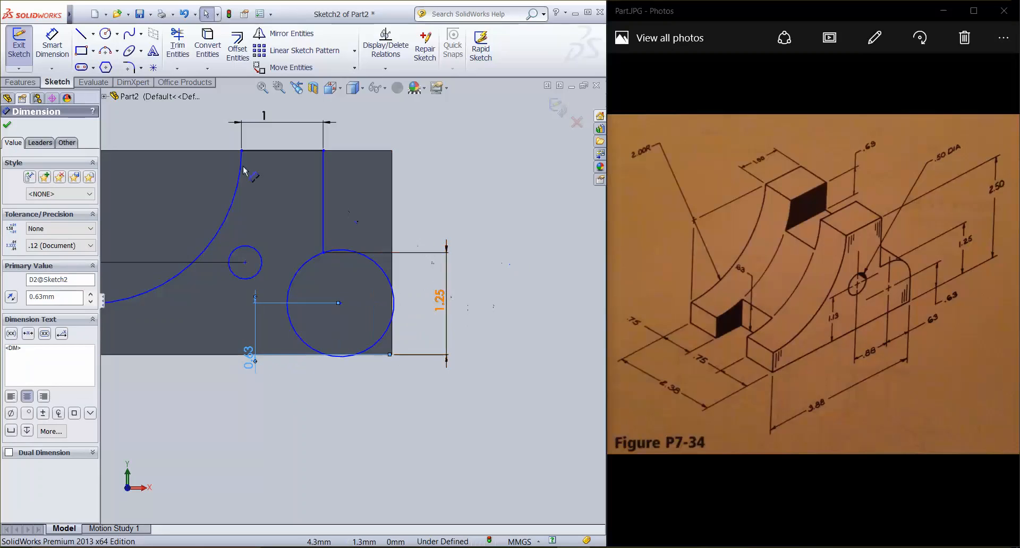
click(52, 47)
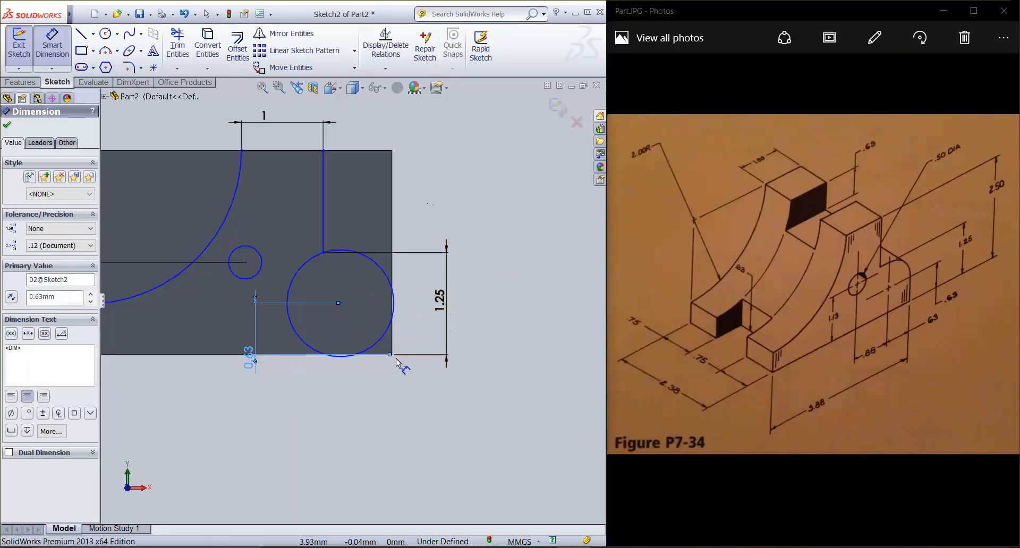
key(Escape)
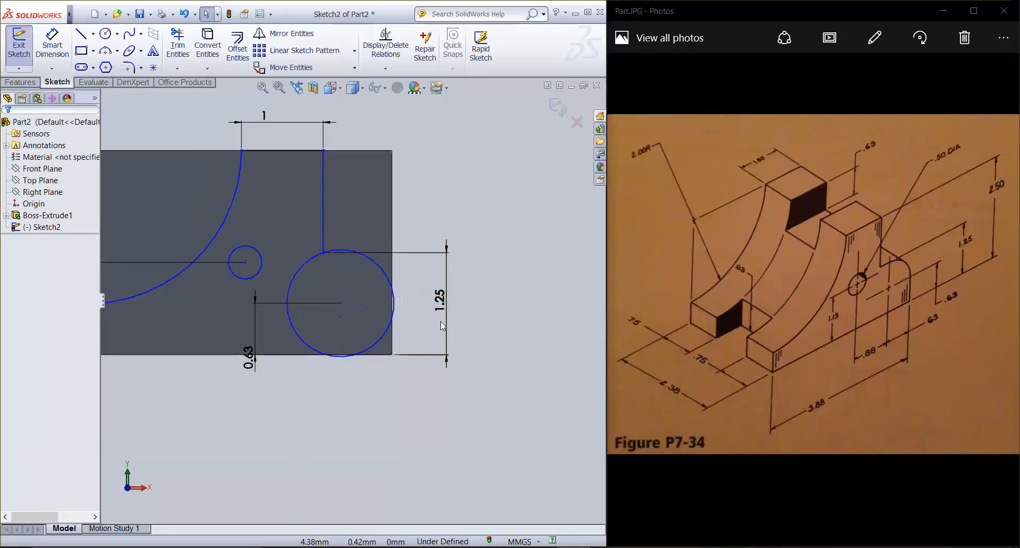
Sketch a vertical line about 1.67 mm long up the block's right edge, starting from the lower-right corner.
click(393, 300)
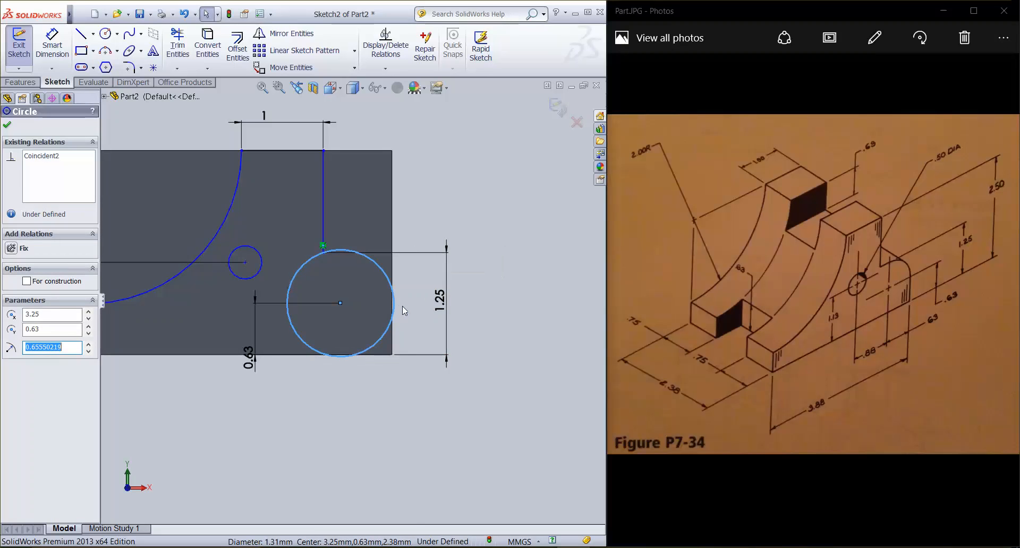
click(402, 307)
scroll(395, 306, up, 4)
scroll(386, 312, down, 8)
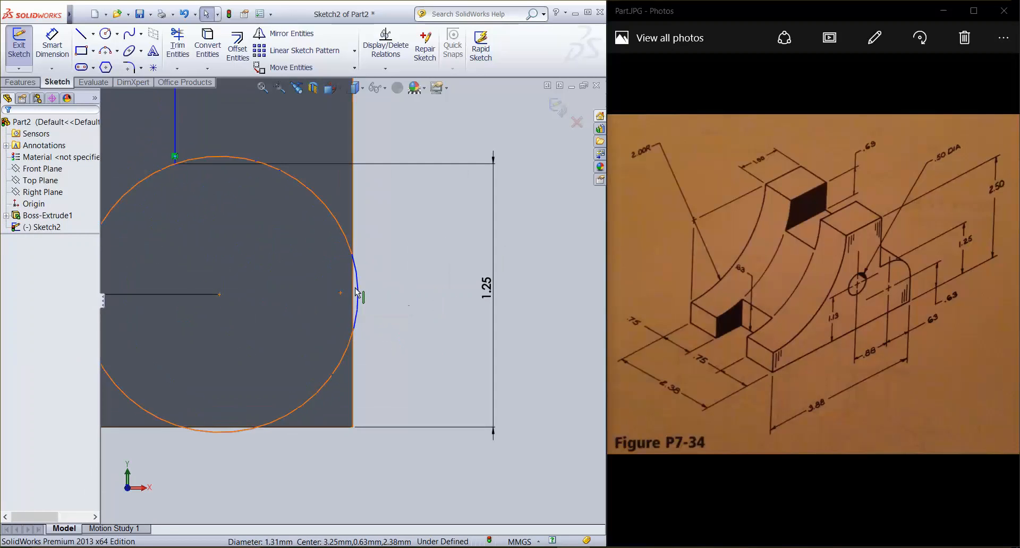
scroll(355, 287, up, 4)
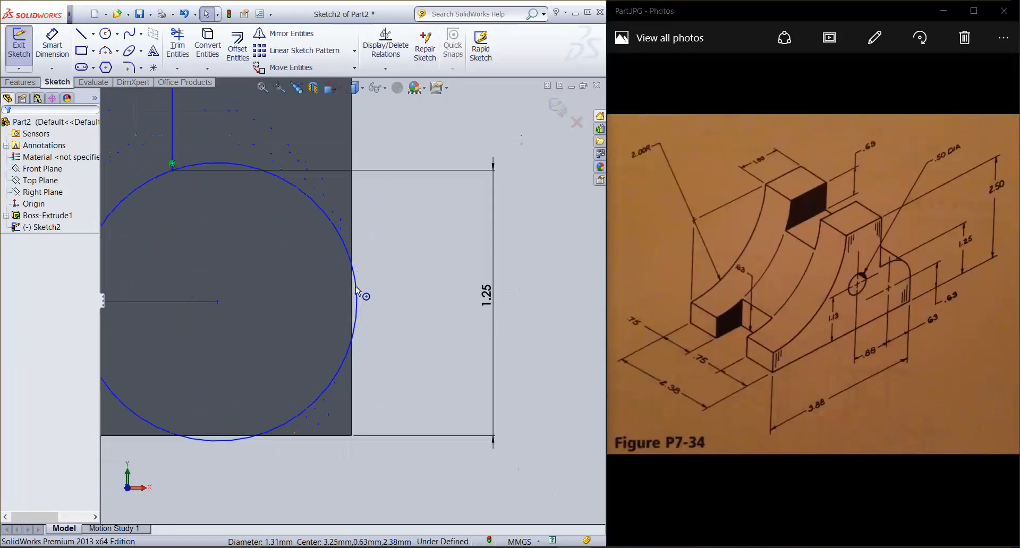
scroll(356, 291, down, 2)
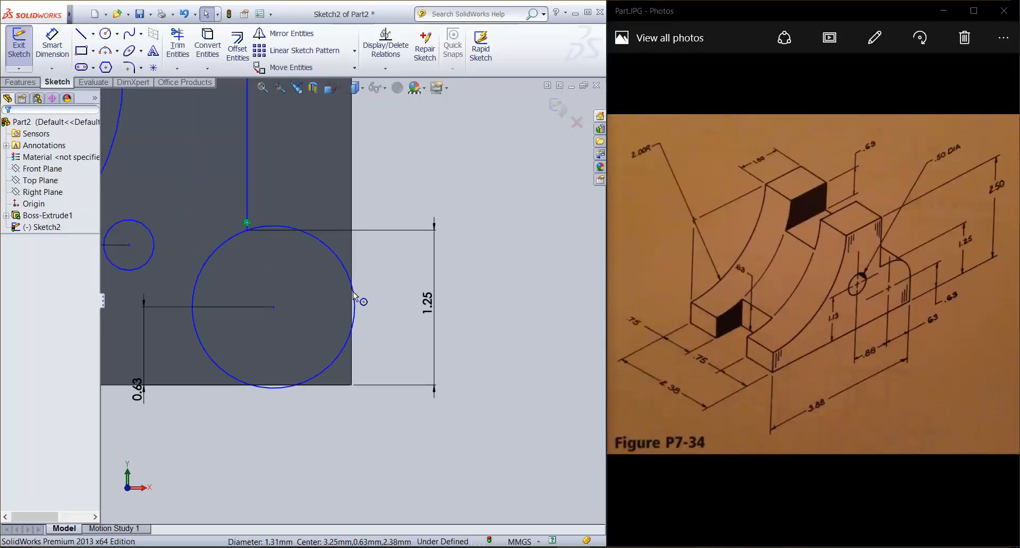
scroll(354, 295, down, 2)
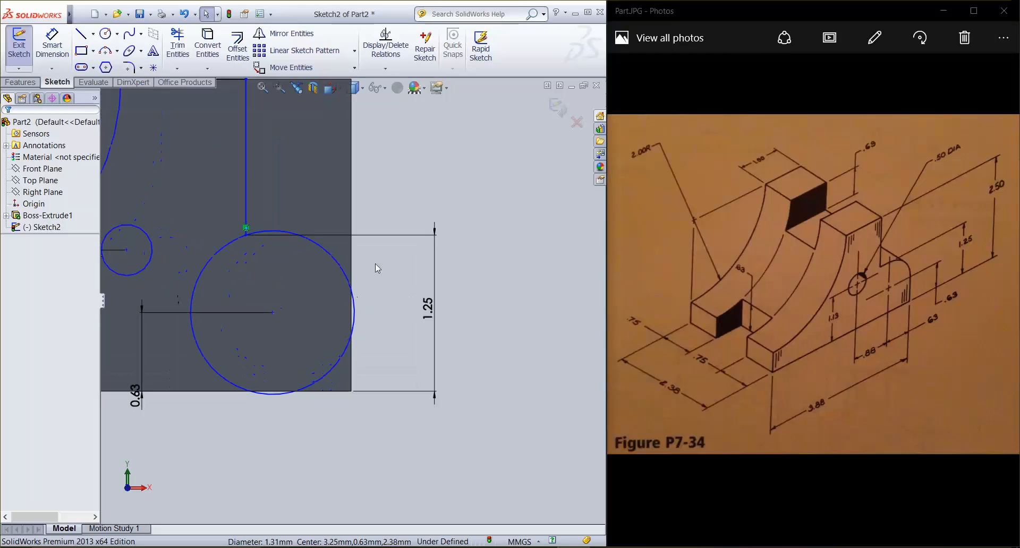
click(56, 36)
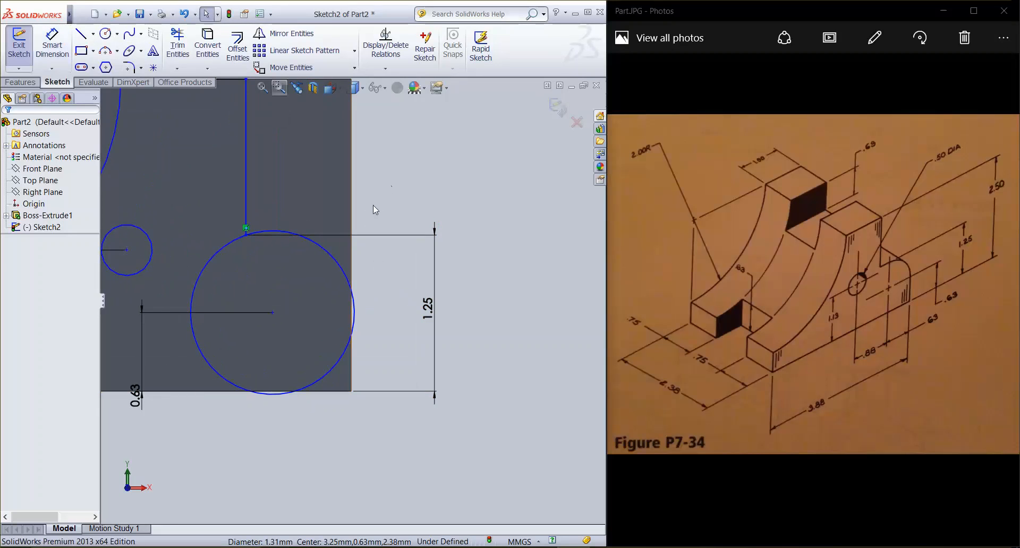
click(81, 34)
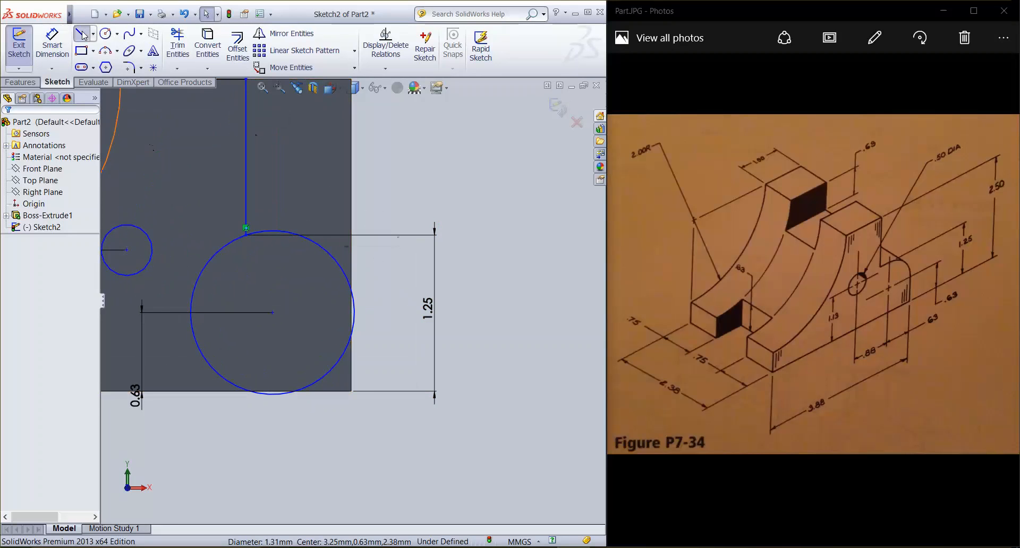
click(351, 392)
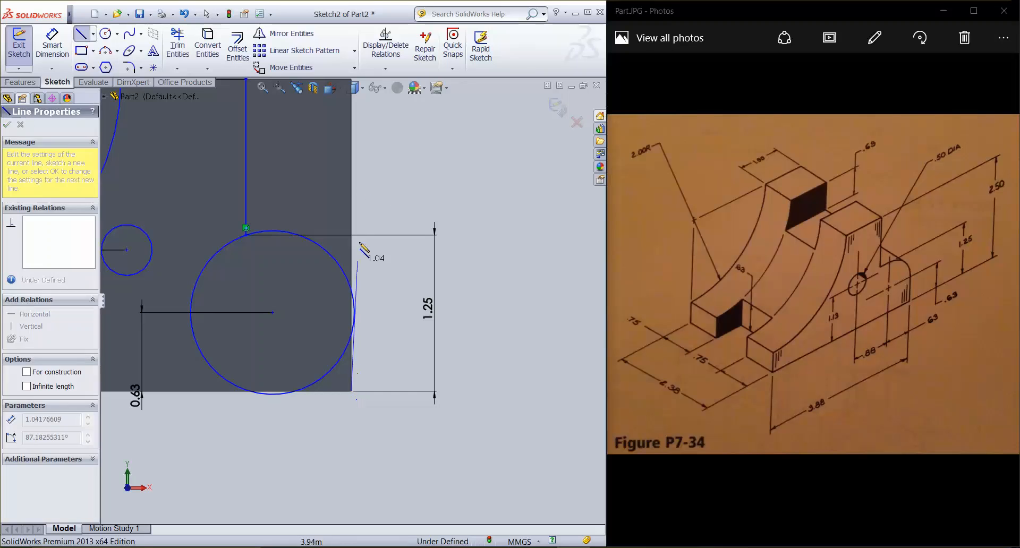
click(351, 184)
key(Escape)
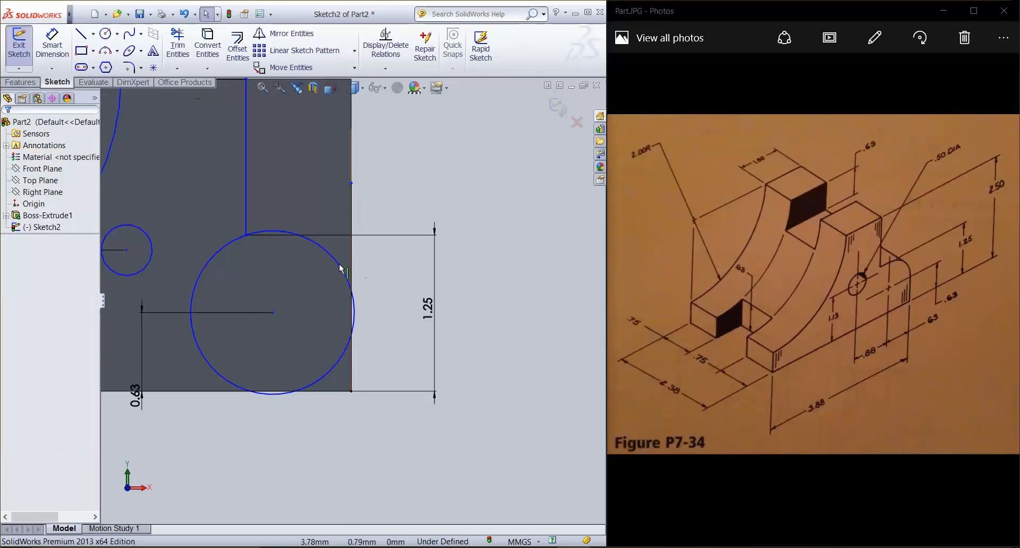
Make the large circle tangent to the vertical line on the right edge, and delete that helper line.
click(337, 265)
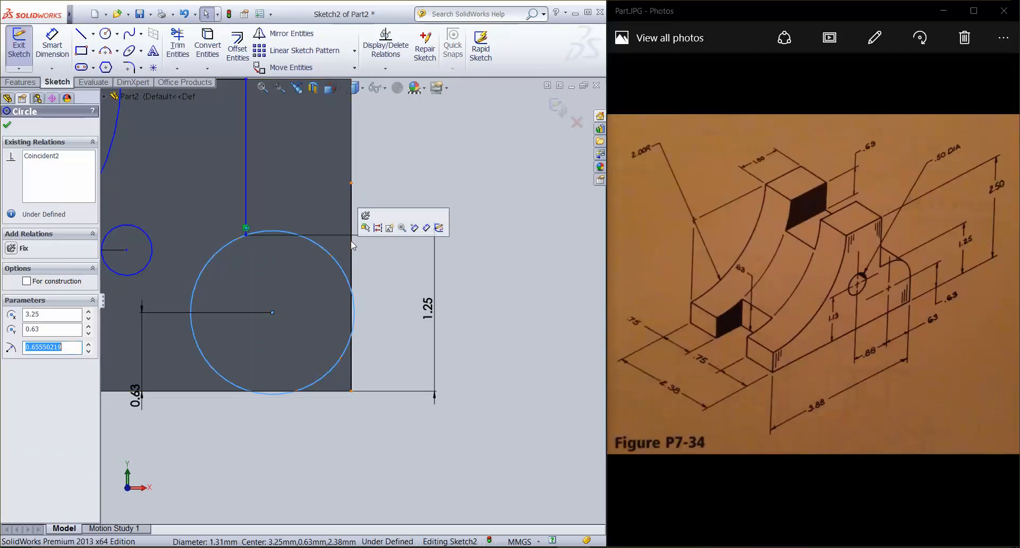
ctrl+click(350, 247)
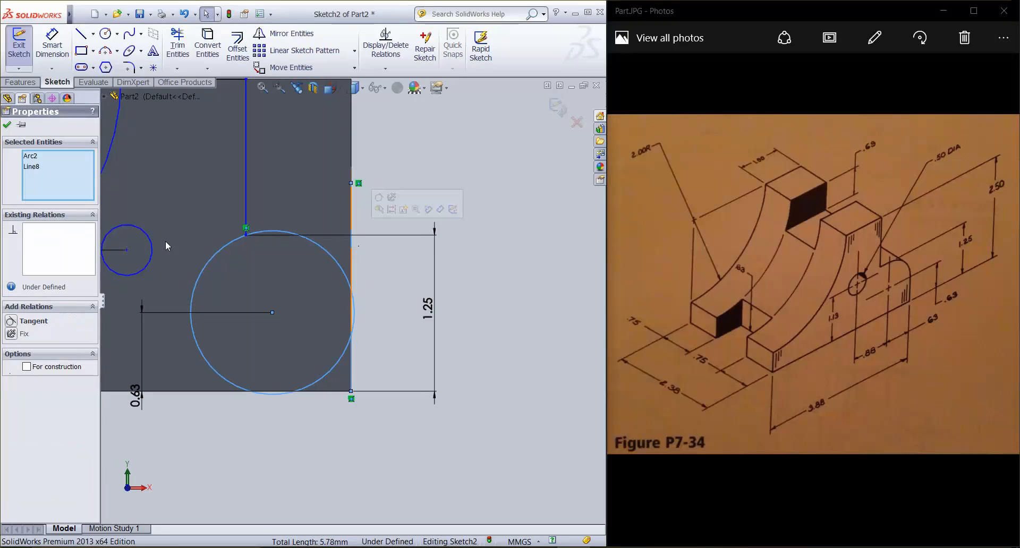
click(11, 322)
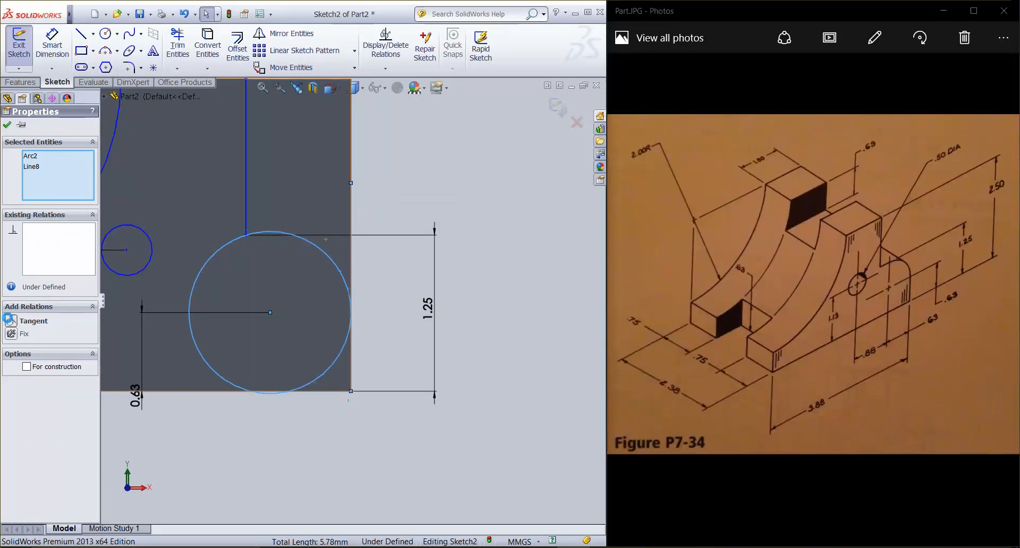
click(7, 125)
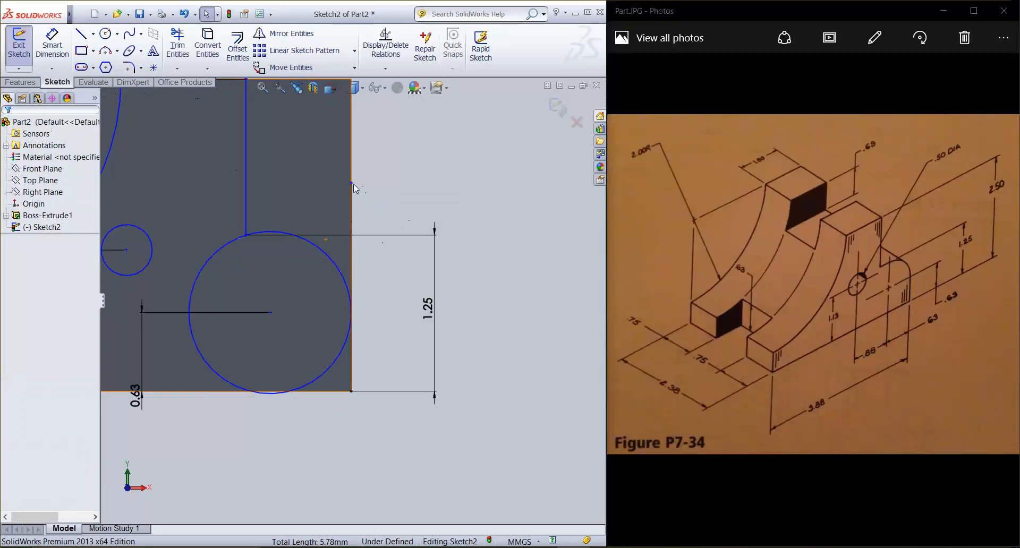
click(351, 207)
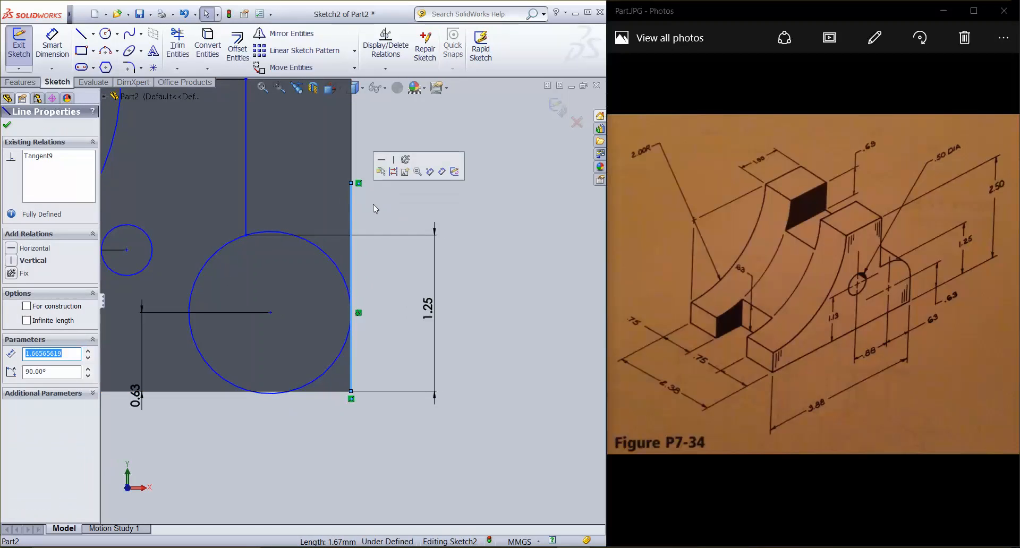
click(374, 205)
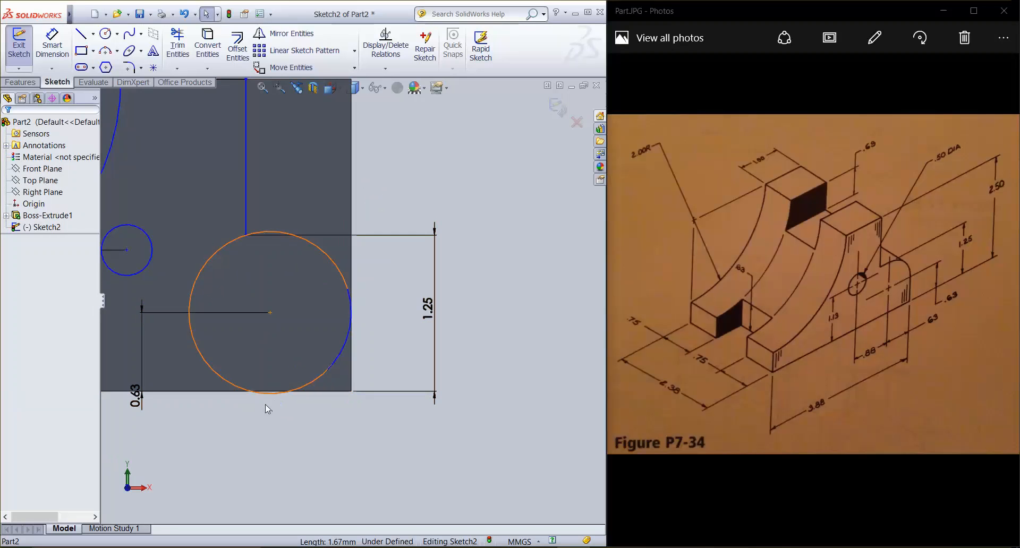
Convert the block's bottom edge into a sketch line.
scroll(266, 404, down, 5)
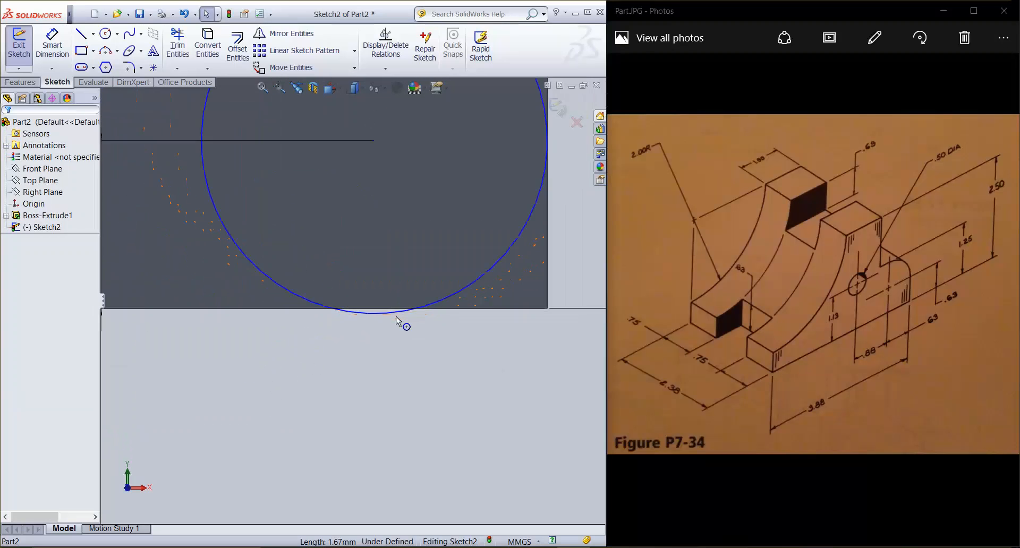
scroll(393, 315, up, 4)
scroll(368, 307, down, 6)
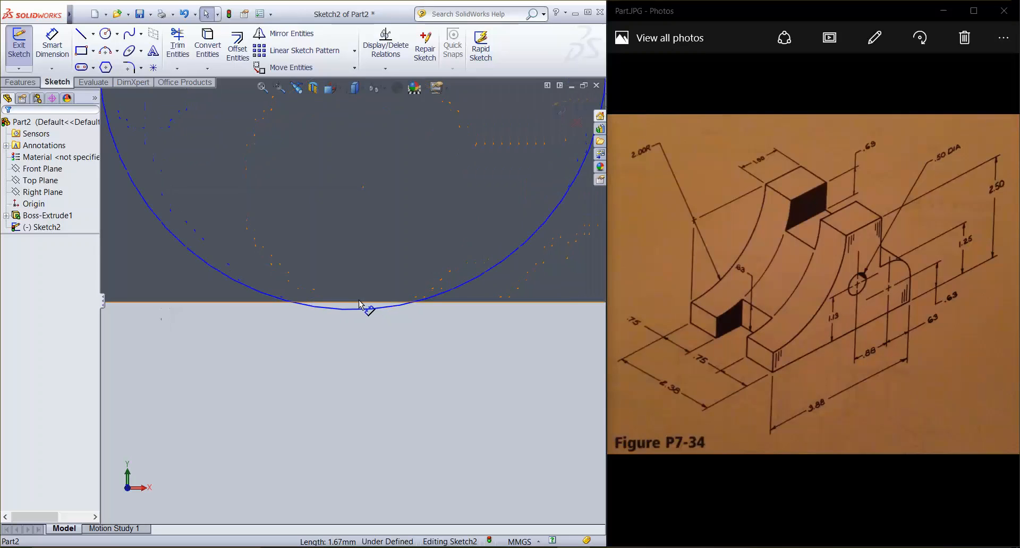
scroll(358, 299, up, 5)
scroll(354, 308, down, 6)
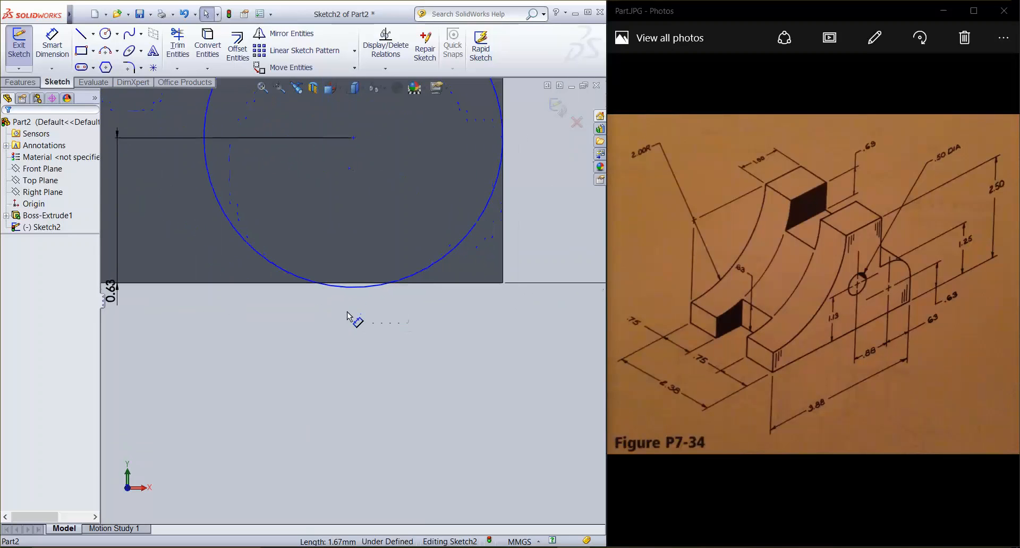
scroll(354, 248, up, 4)
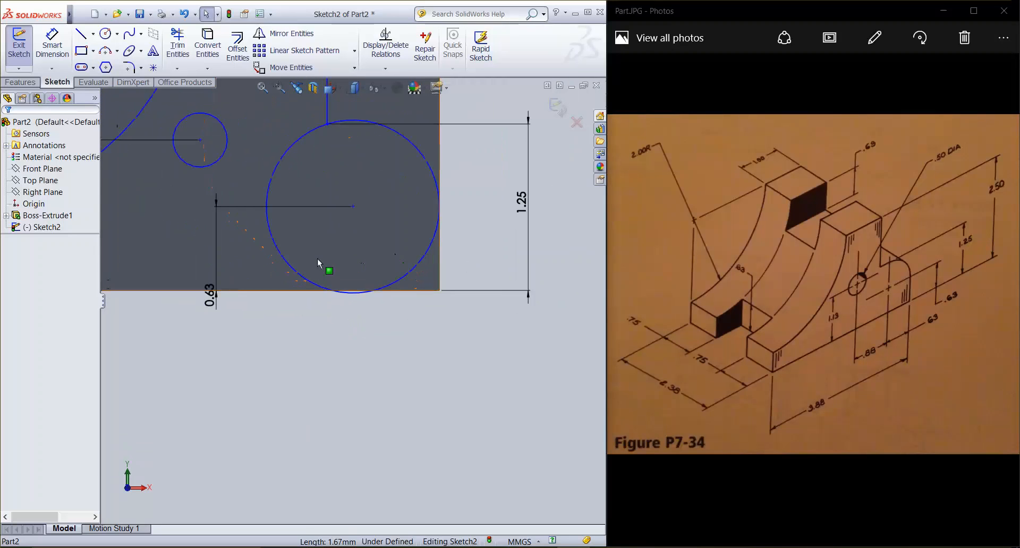
scroll(198, 190, down, 1)
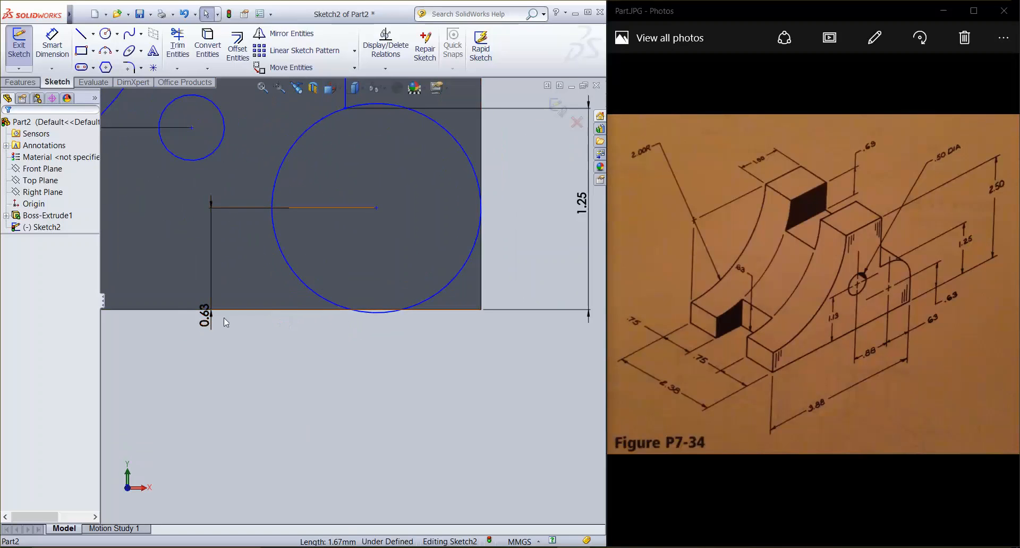
click(172, 313)
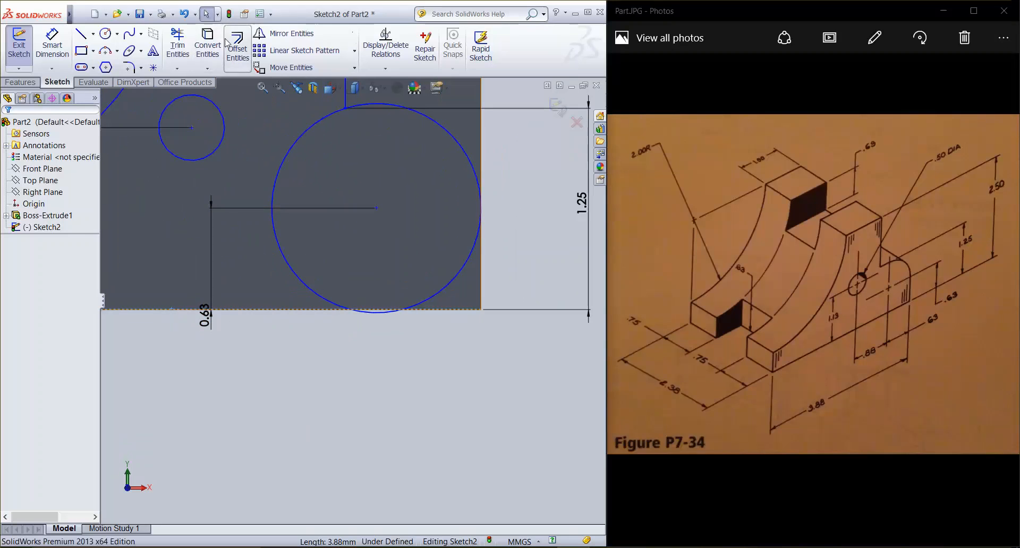
click(212, 55)
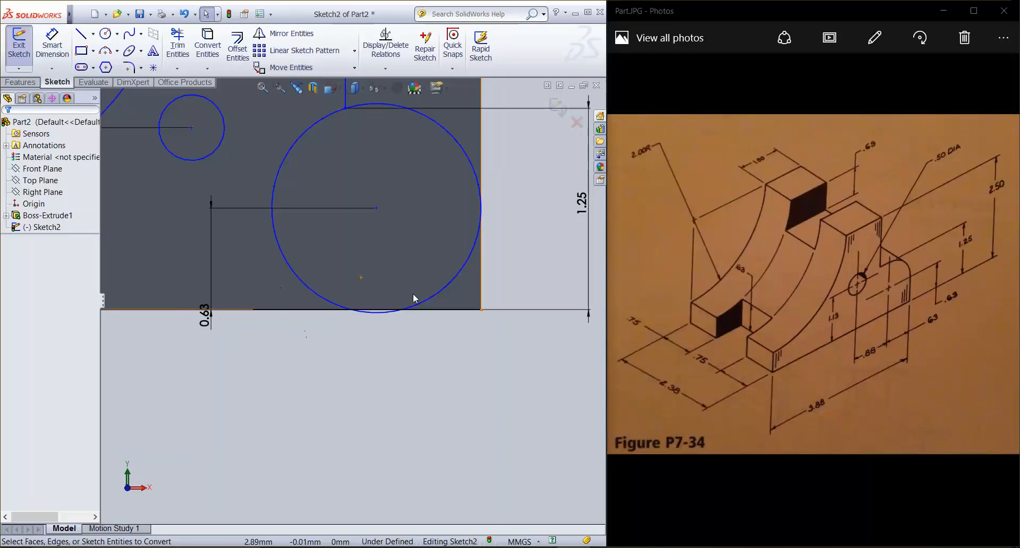
Add a tangent relation between the large circle and the converted bottom-edge line.
click(374, 314)
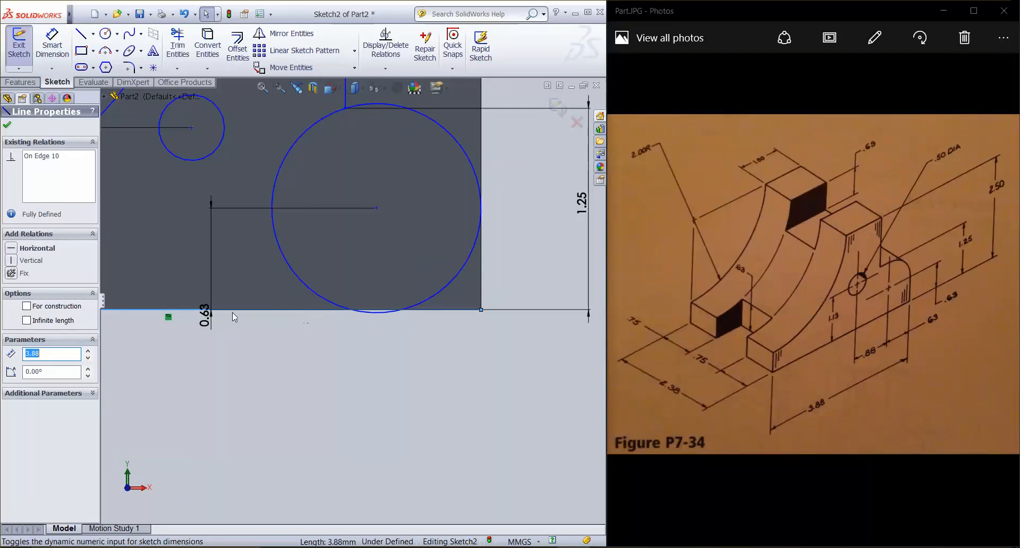
ctrl+click(458, 280)
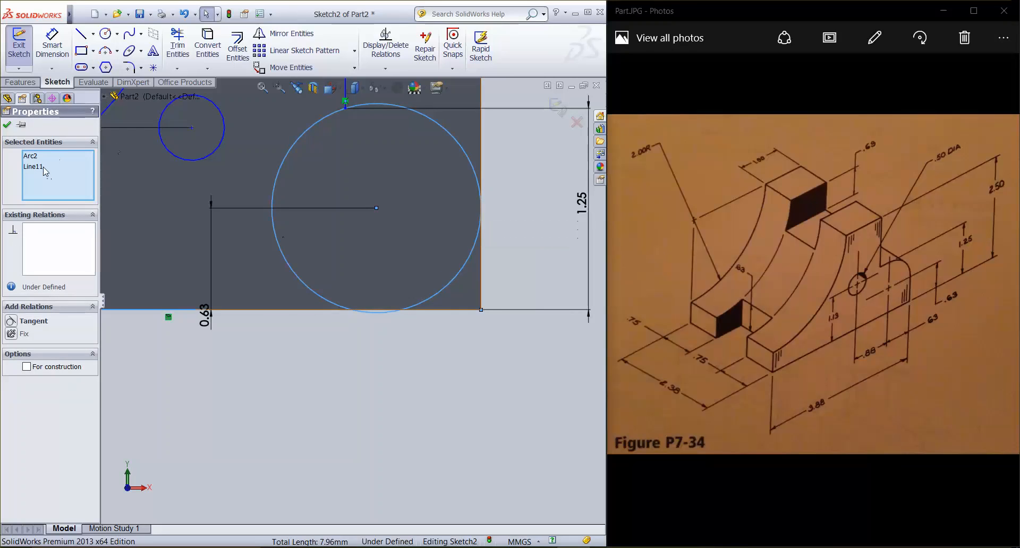
click(11, 321)
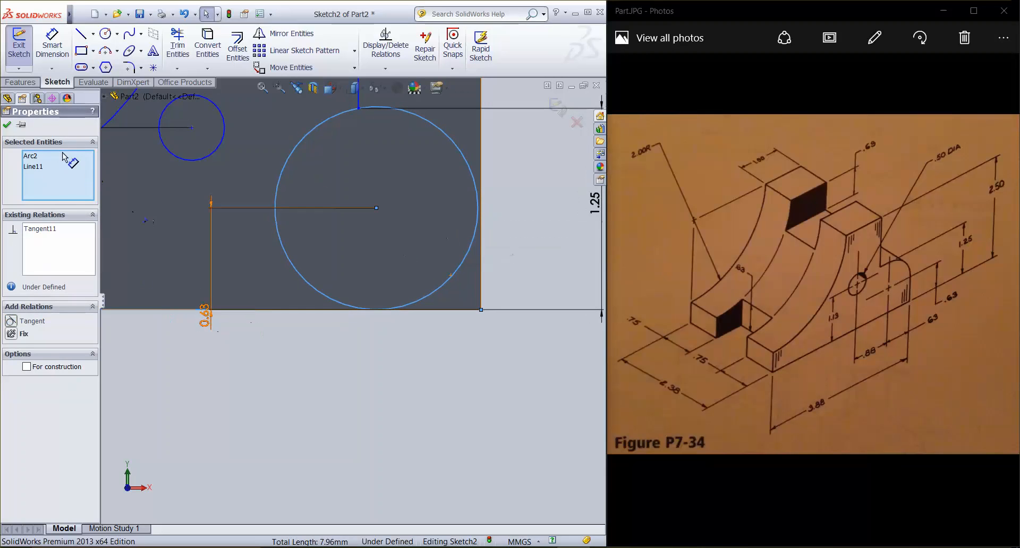
click(8, 124)
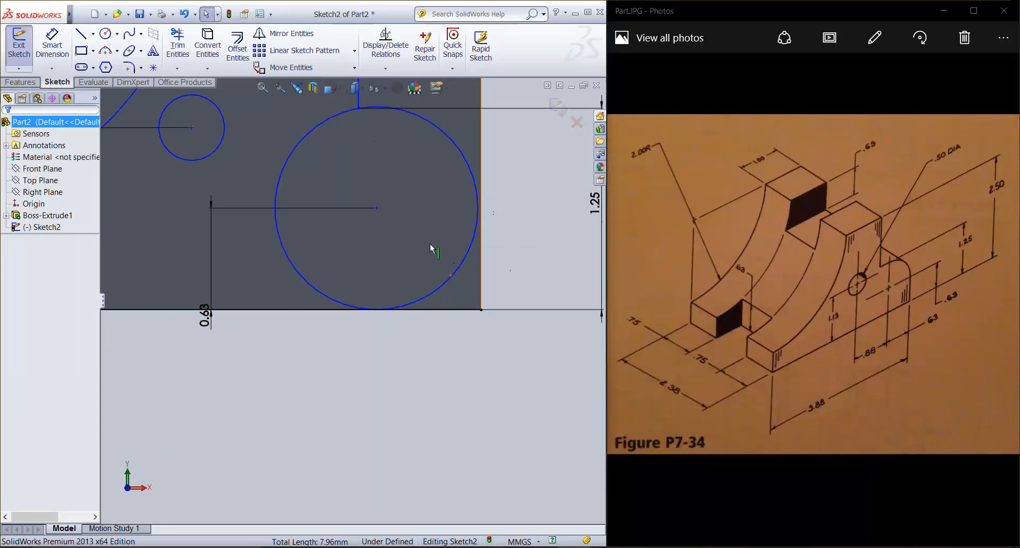
Power-trim the left half of the large circle, keeping the arc between the vertical line's lower end and the bottom line.
scroll(446, 244, up, 3)
scroll(452, 244, down, 2)
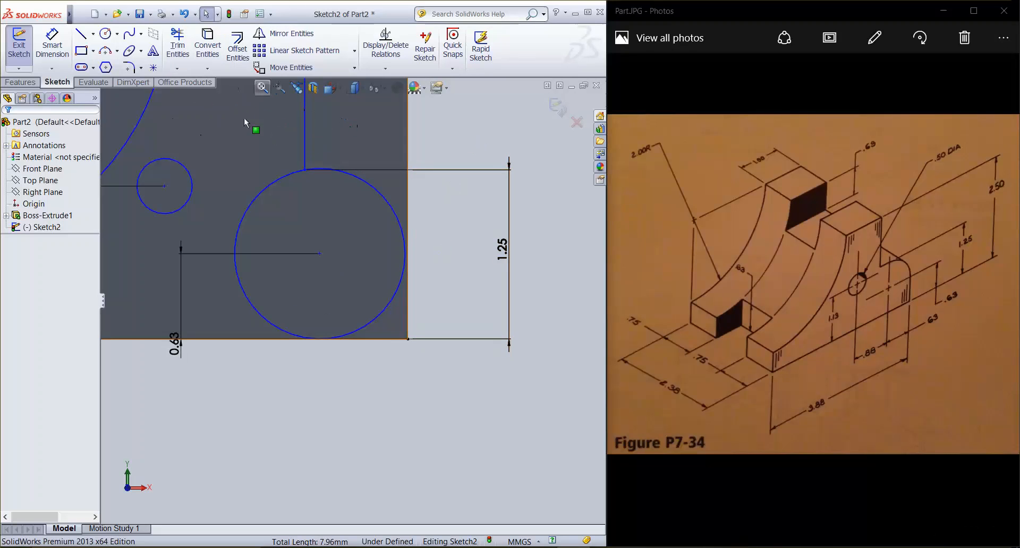
scroll(325, 186, up, 4)
scroll(328, 201, down, 3)
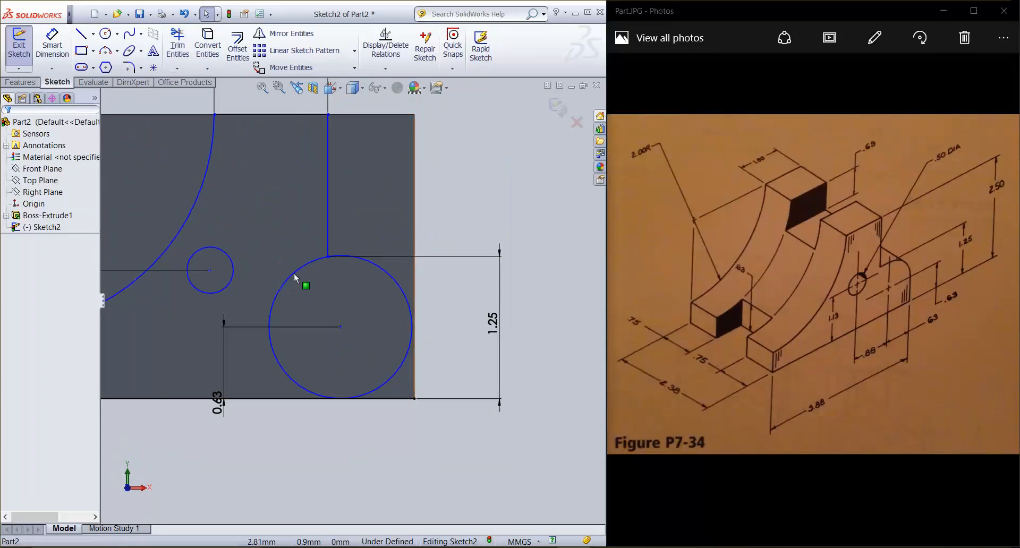
click(178, 47)
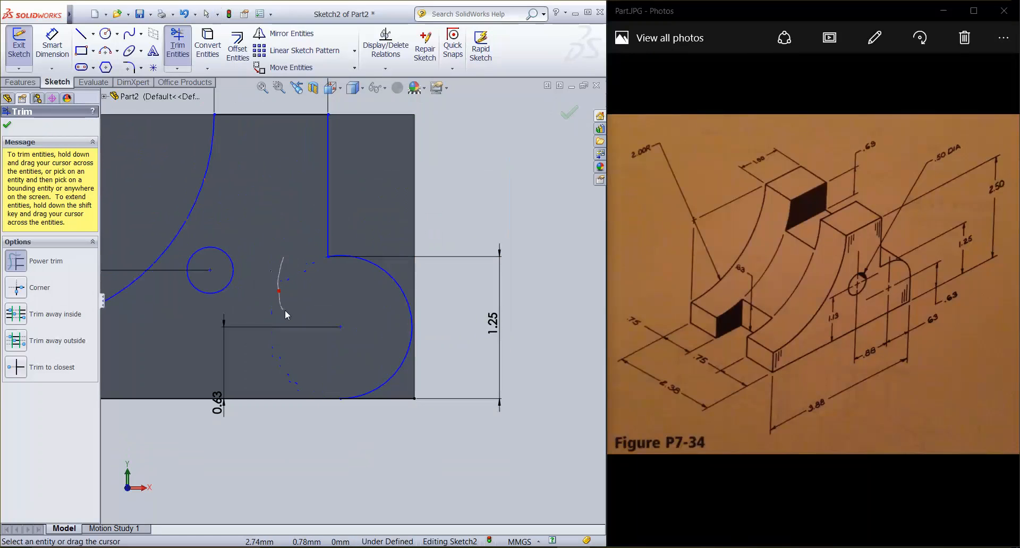
drag(286, 310, 317, 292)
click(8, 126)
scroll(273, 232, down, 2)
scroll(272, 244, up, 3)
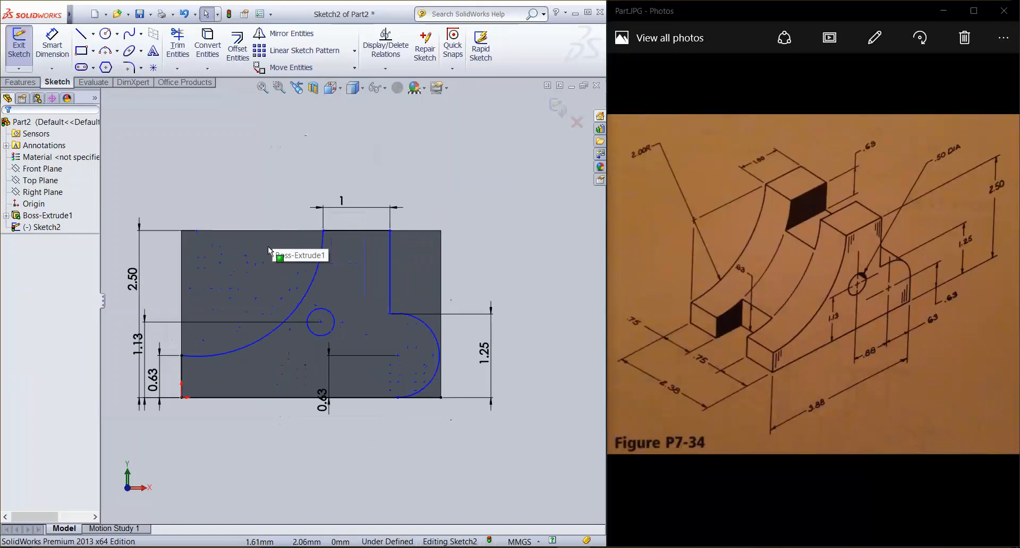
scroll(343, 313, up, 2)
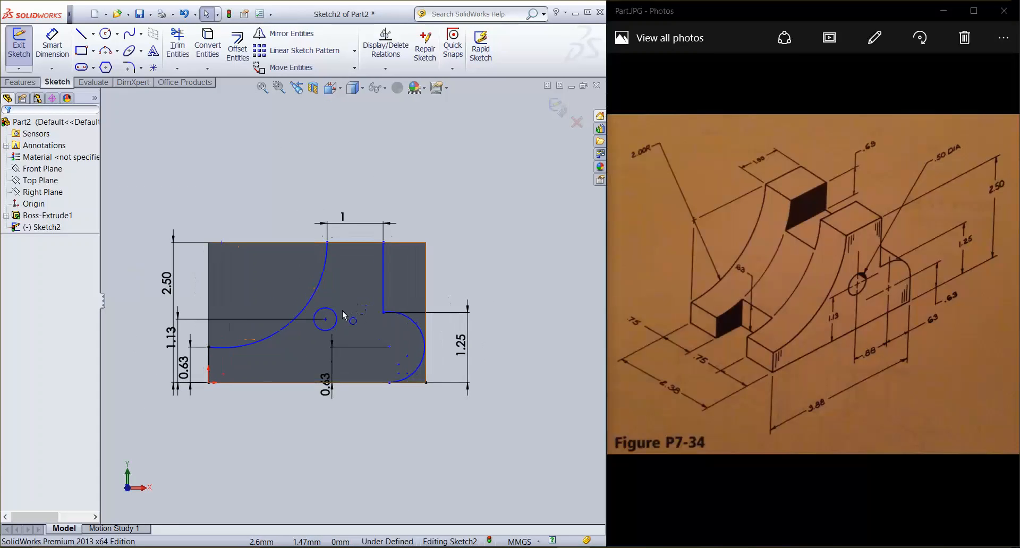
Set the horizontal distance between the small circle's center and the large arc's center to 0.88 mm, and space out the overlapping height dimensions.
drag(166, 282, 178, 362)
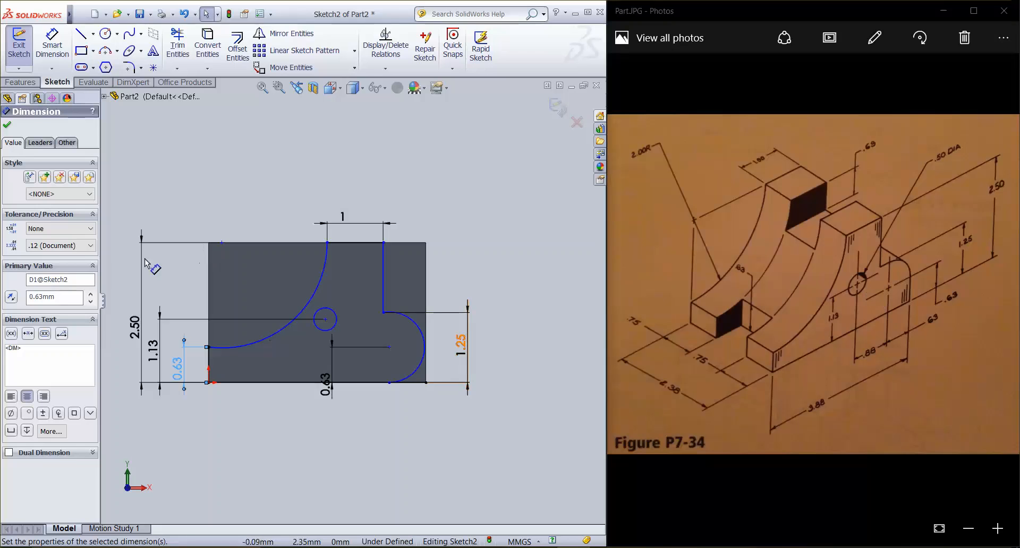
click(52, 45)
click(327, 323)
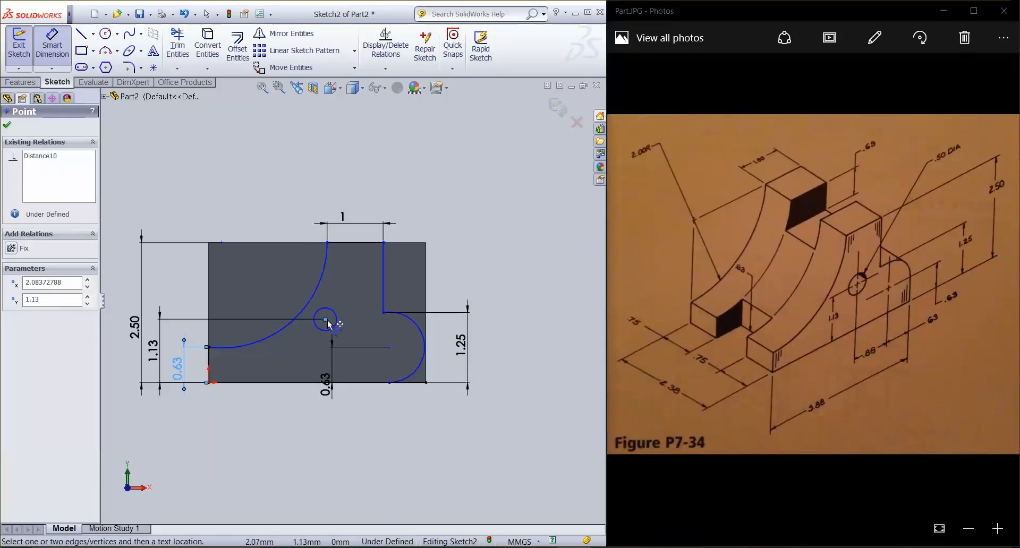
click(388, 347)
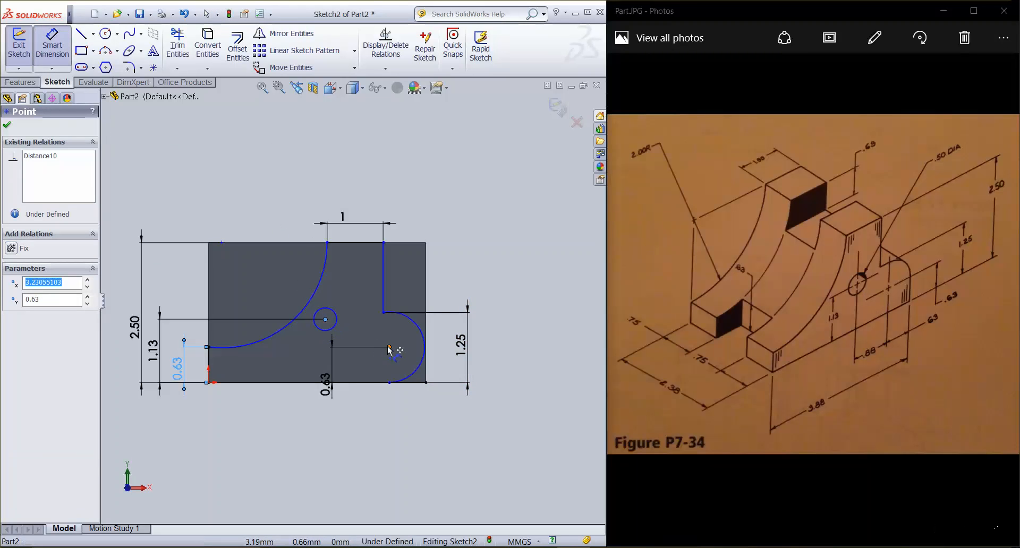
click(344, 466)
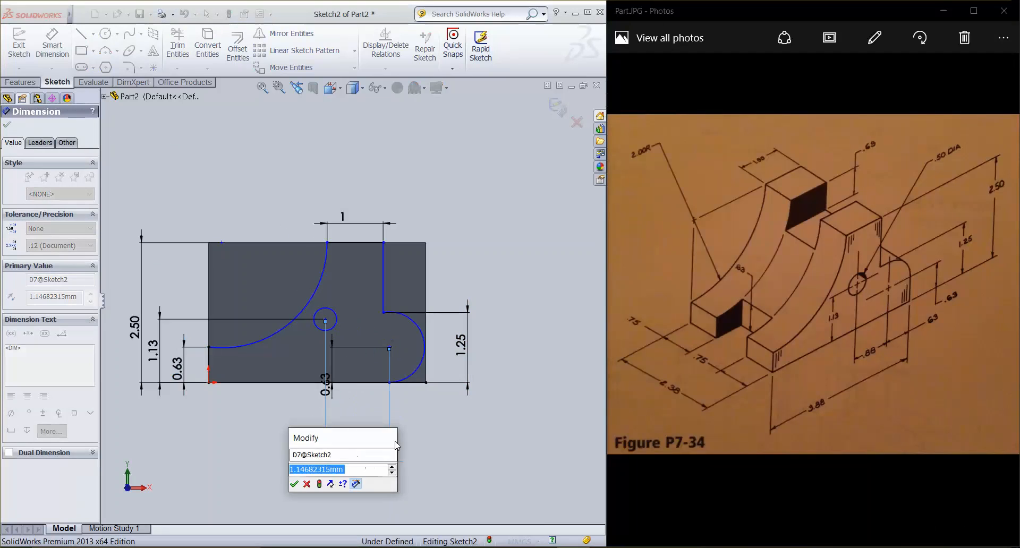
text(.88)
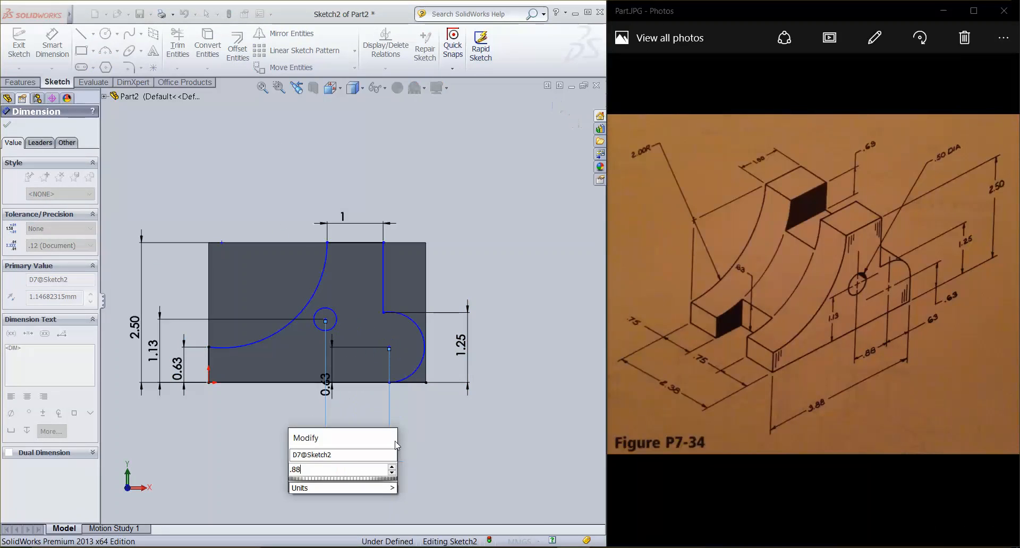
key(Return)
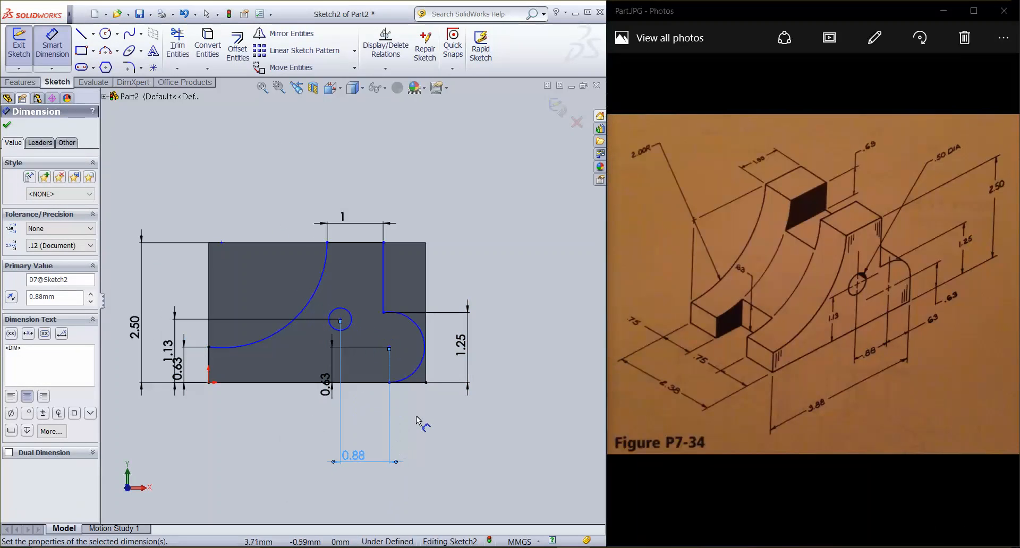
key(Escape)
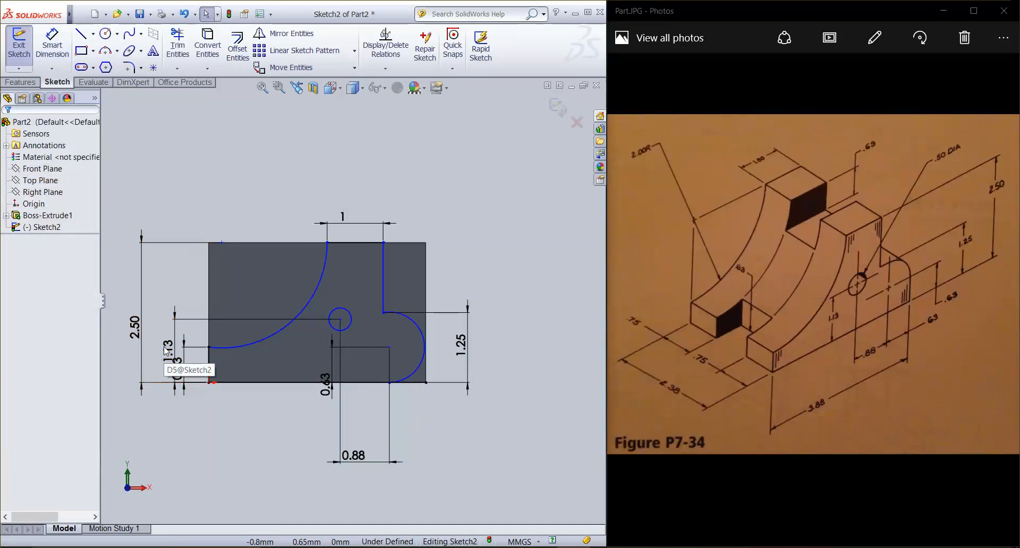
drag(167, 351, 159, 351)
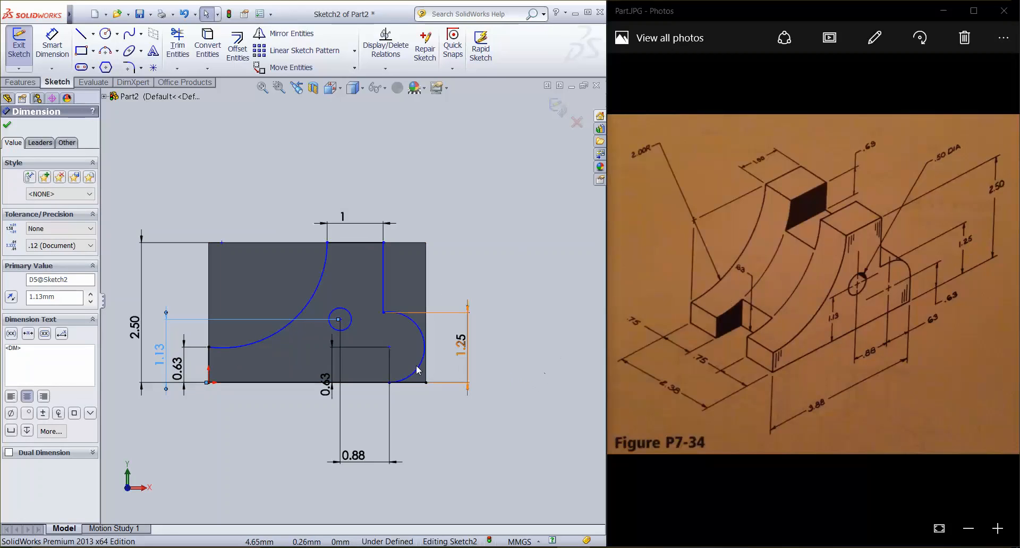
Sketch a vertical line about 1 mm long up the block's right edge from its lower-right corner.
click(80, 35)
scroll(468, 404, down, 4)
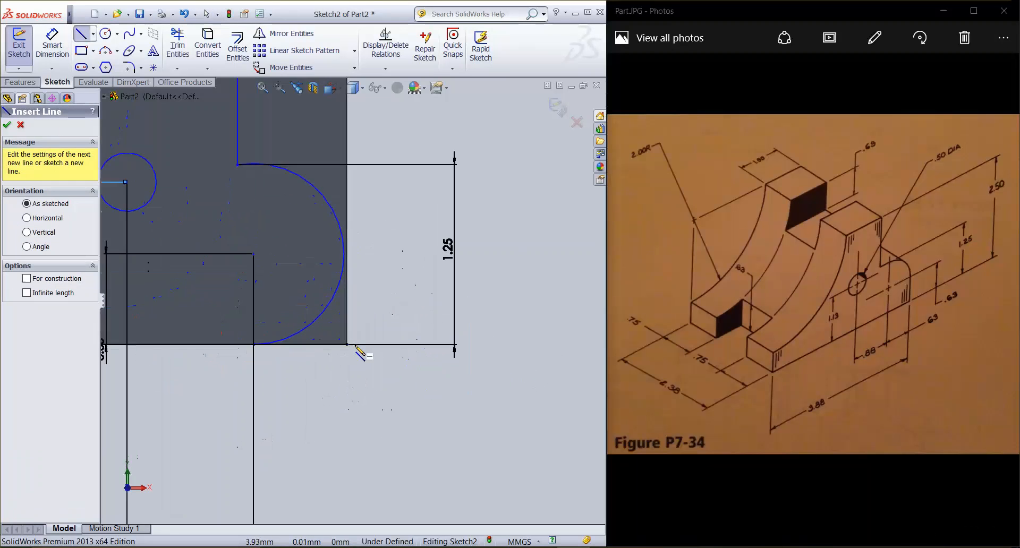
click(347, 344)
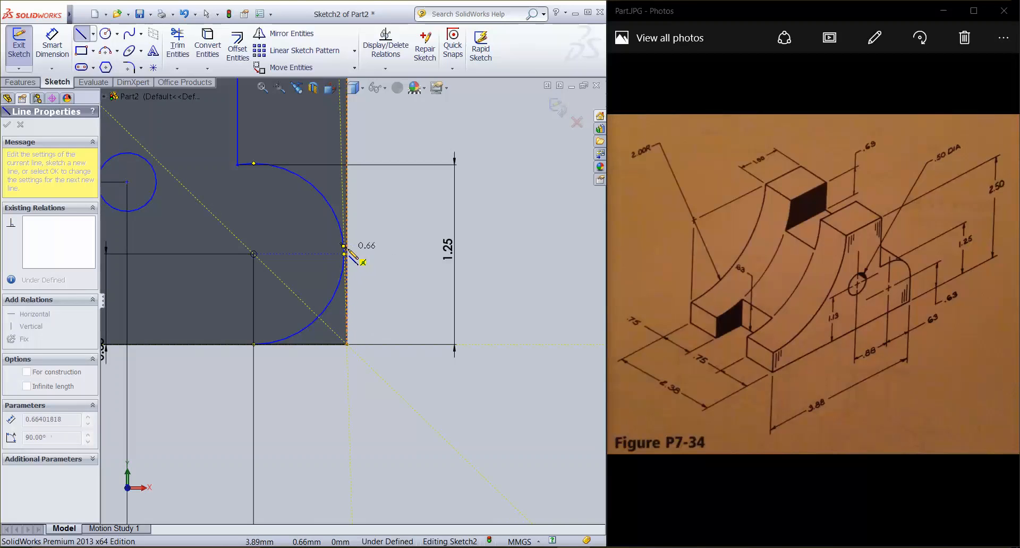
click(349, 249)
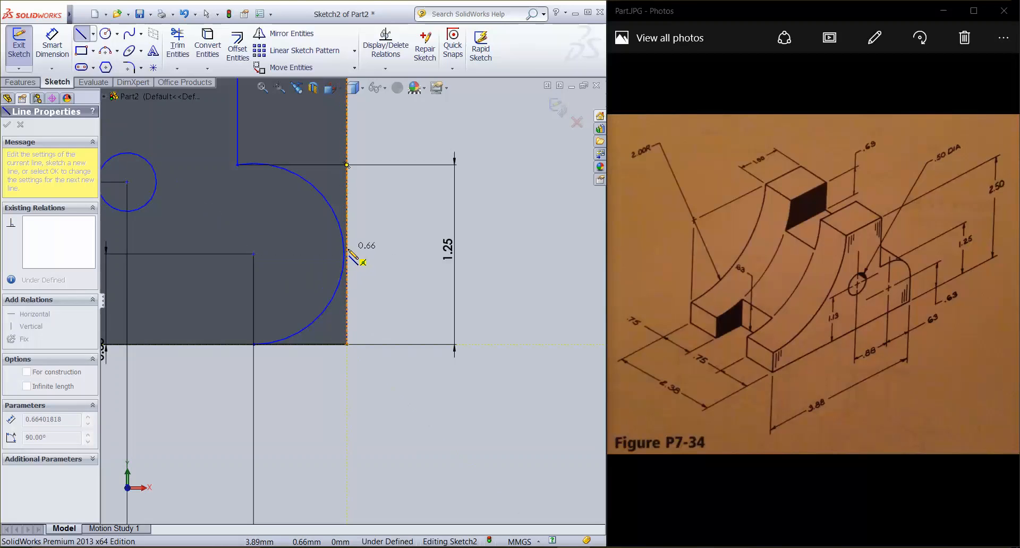
click(346, 194)
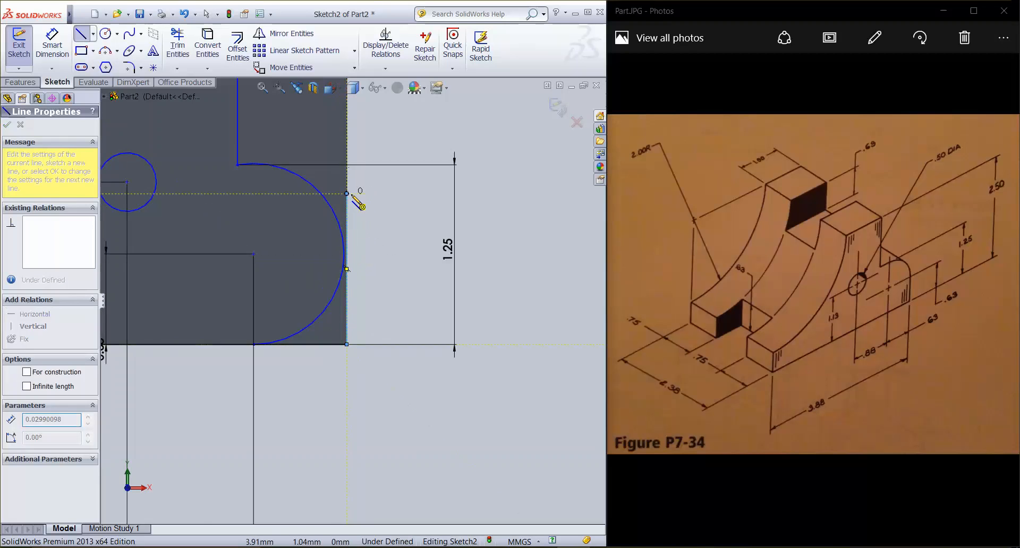
key(Escape)
Add a tangent relation between the large arc and the vertical line on the block's right edge.
scroll(352, 283, up, 2)
scroll(354, 287, down, 5)
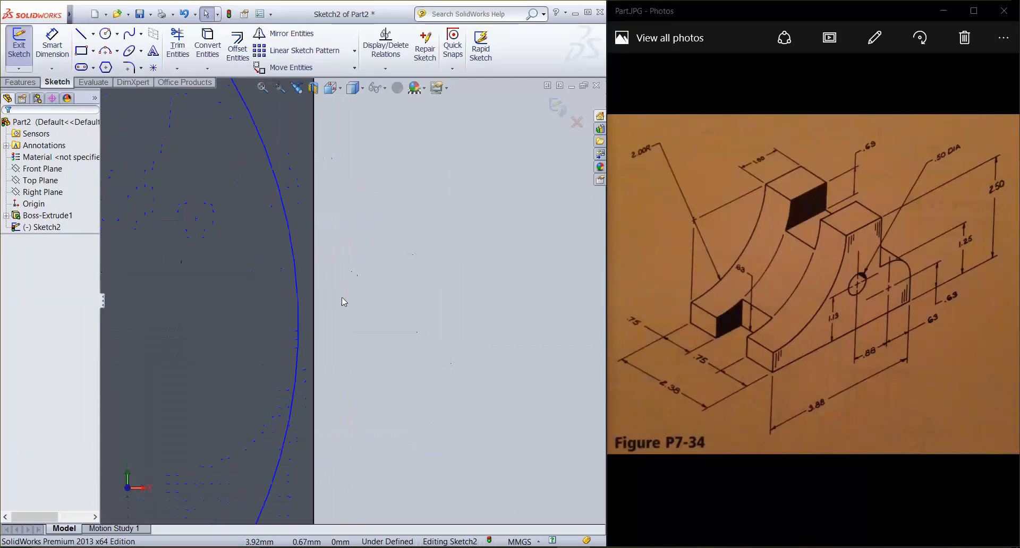
click(297, 328)
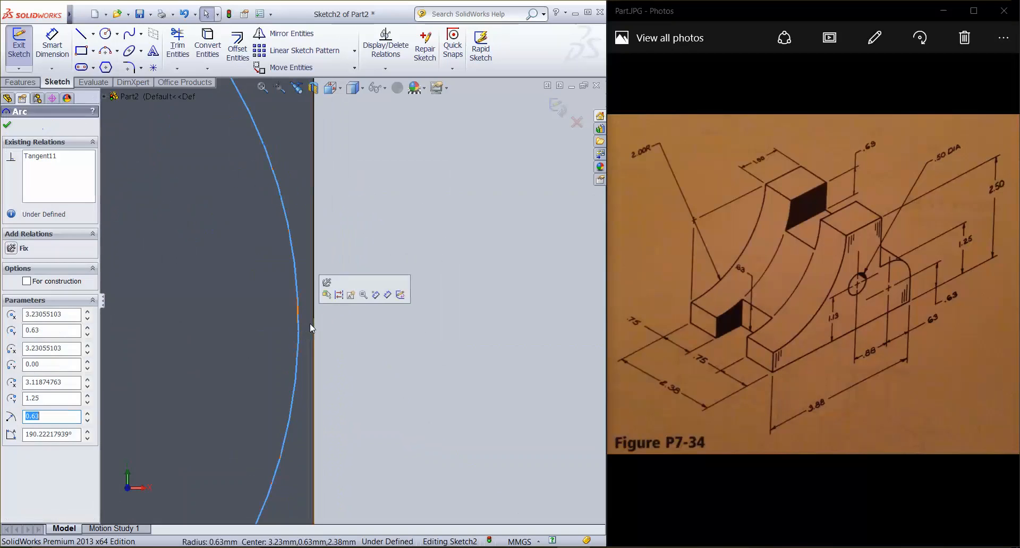
click(314, 323)
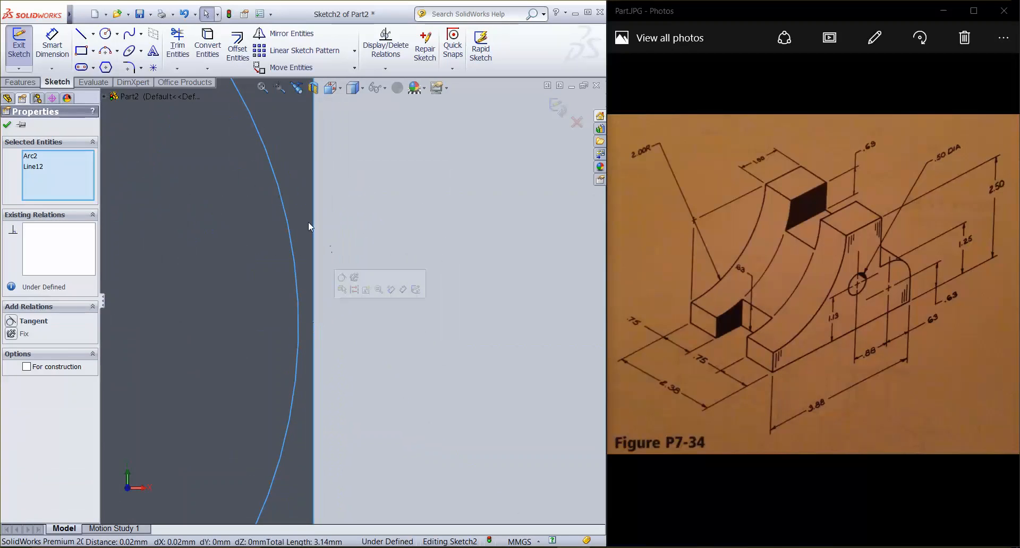
click(11, 322)
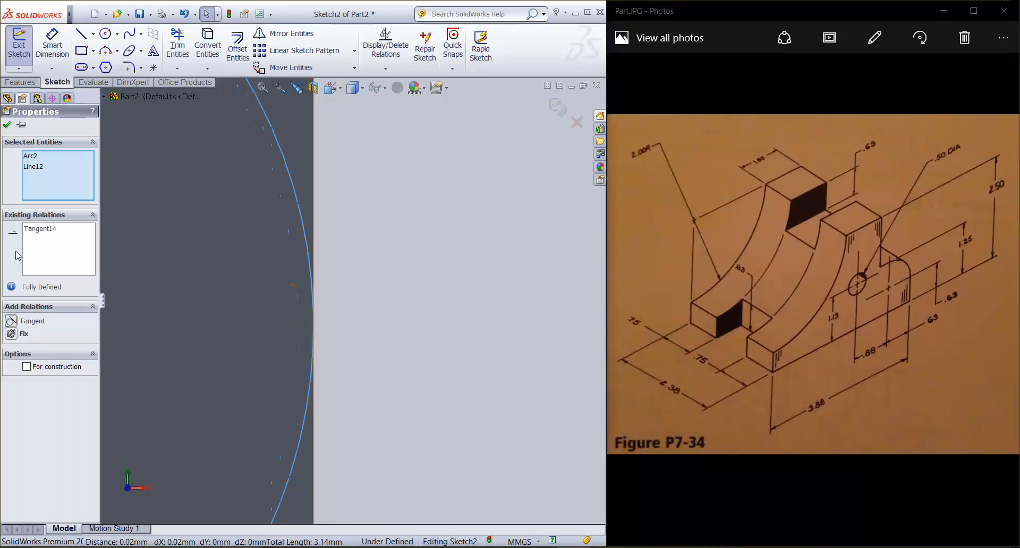
click(8, 126)
scroll(249, 284, up, 5)
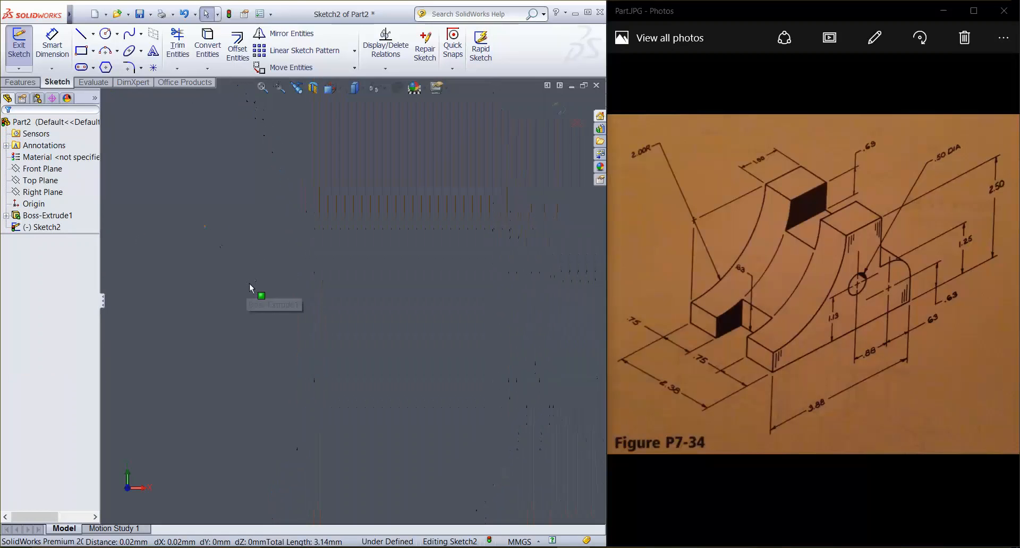
scroll(307, 357, up, 5)
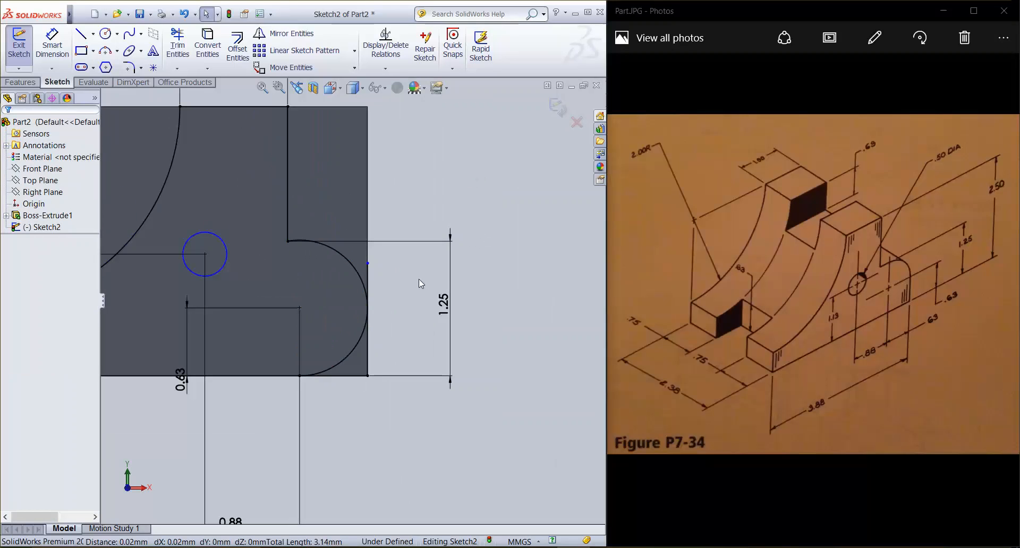
Power-trim the right-edge line above its tangent point and the lower quarter of the large arc, leaving a rounded upper corner.
click(177, 43)
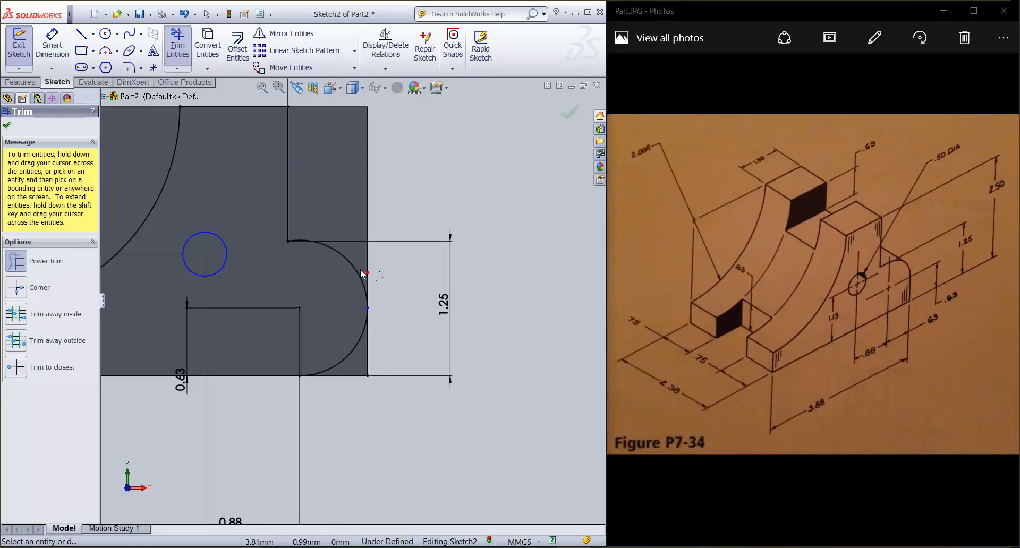
drag(361, 273, 466, 288)
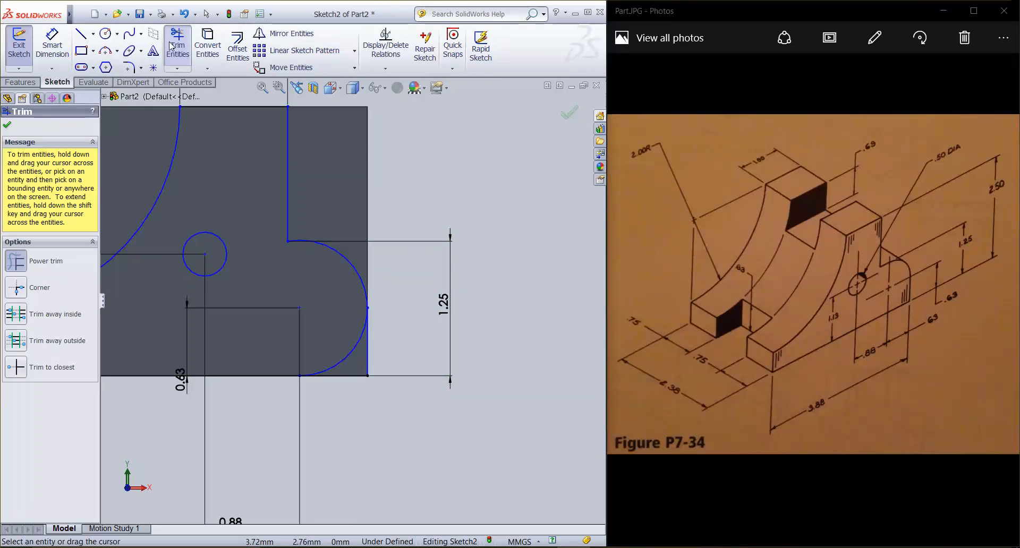
drag(345, 358, 352, 368)
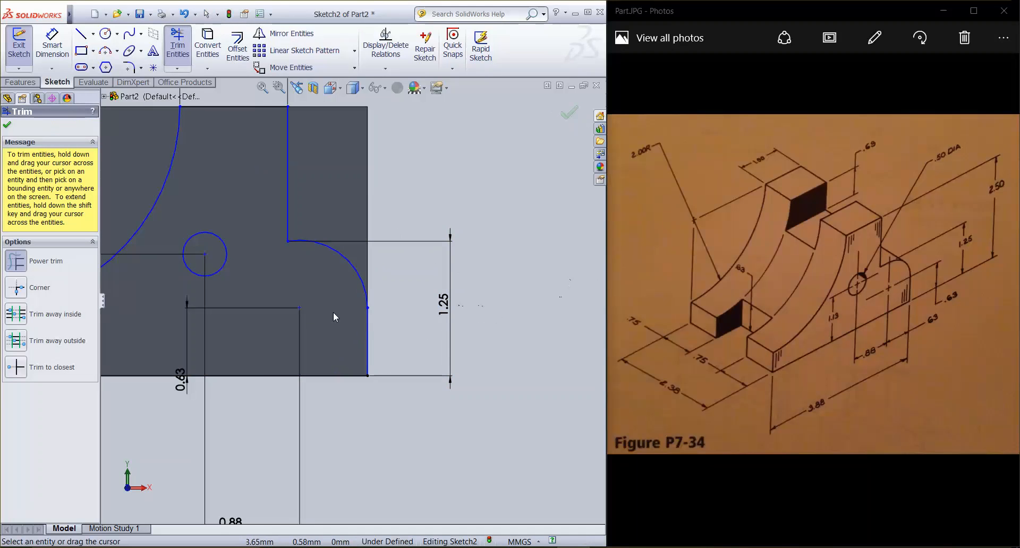
scroll(275, 316, up, 3)
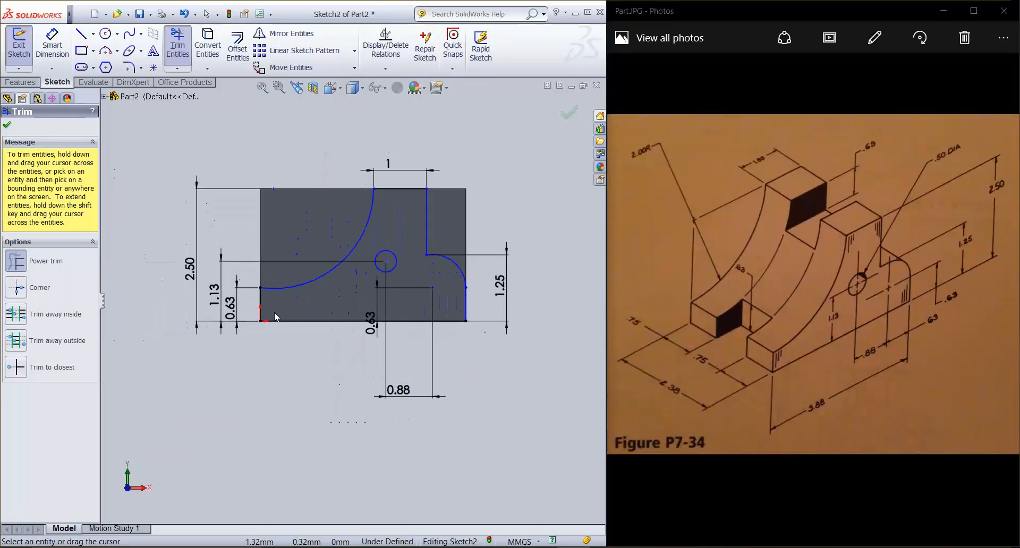
click(568, 112)
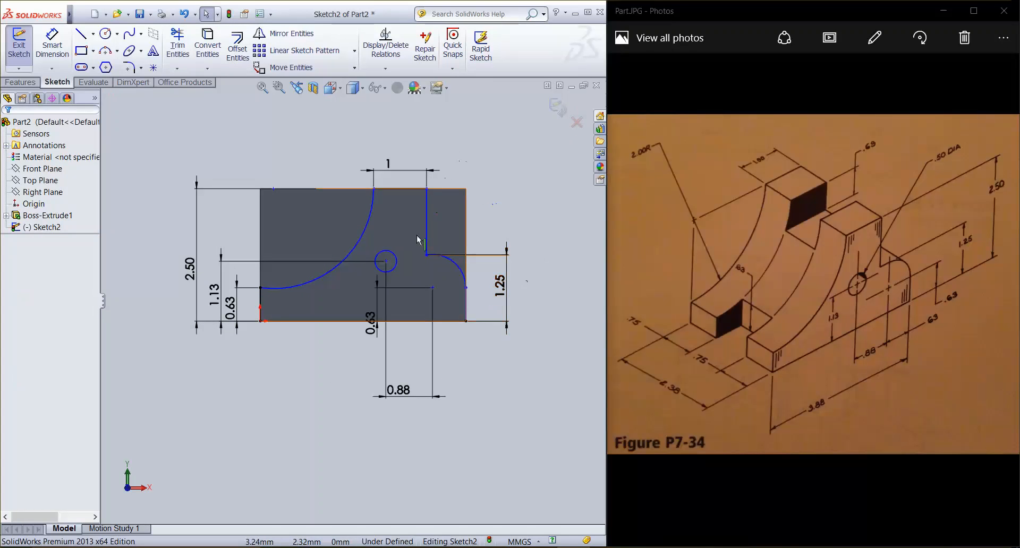
Convert the front face's left, top and right edges into sketch lines, with the bottom line included in the selection.
click(262, 240)
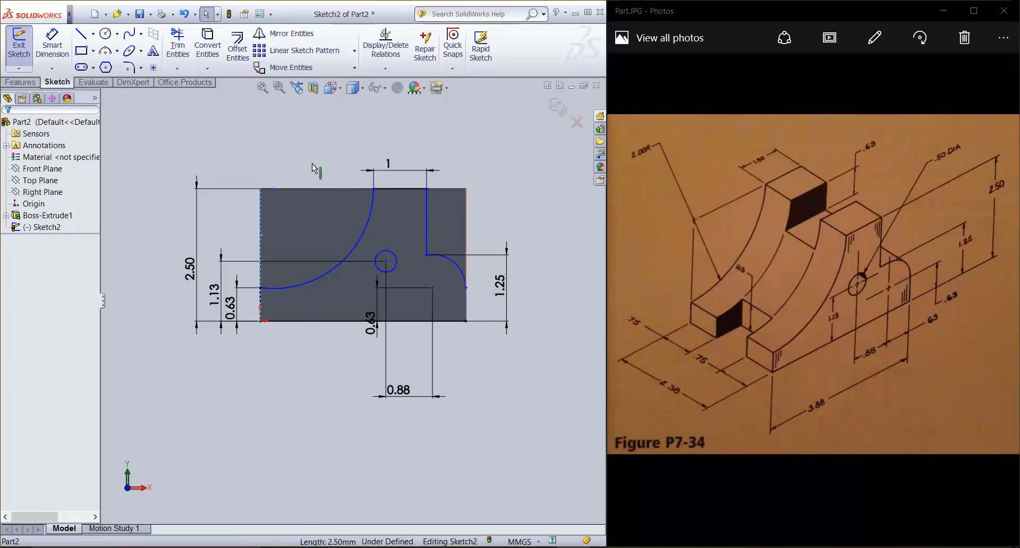
ctrl+click(315, 189)
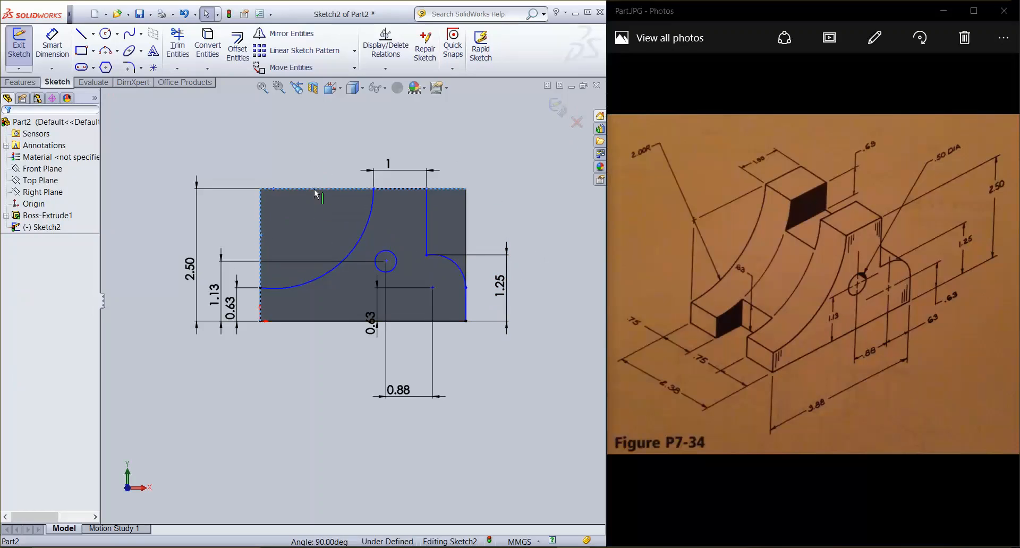
ctrl+click(466, 222)
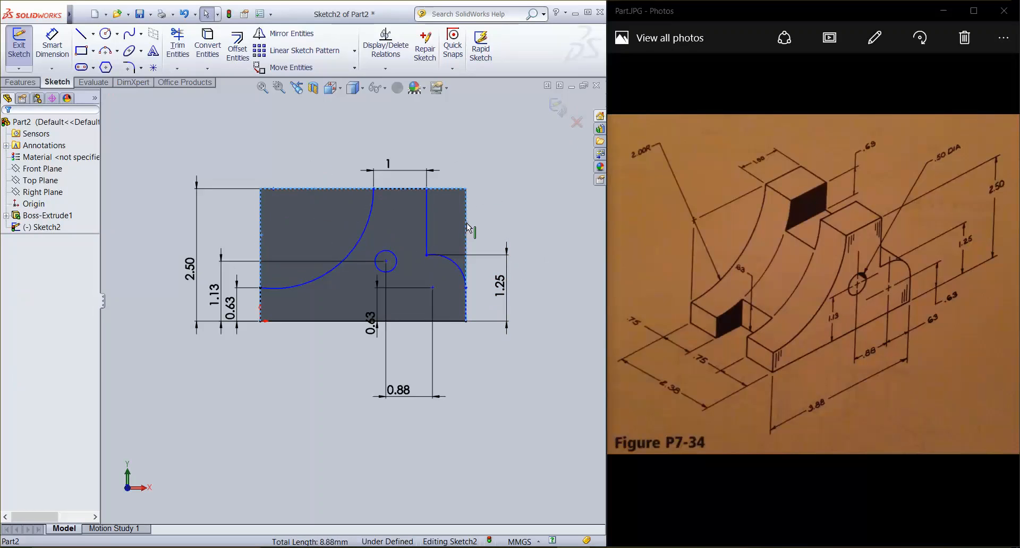
ctrl+click(335, 322)
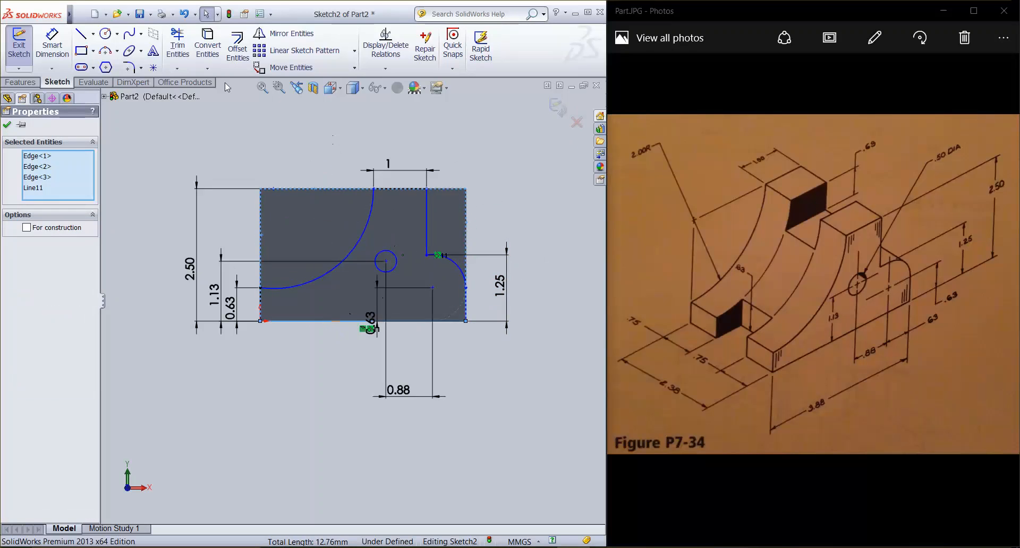
click(217, 54)
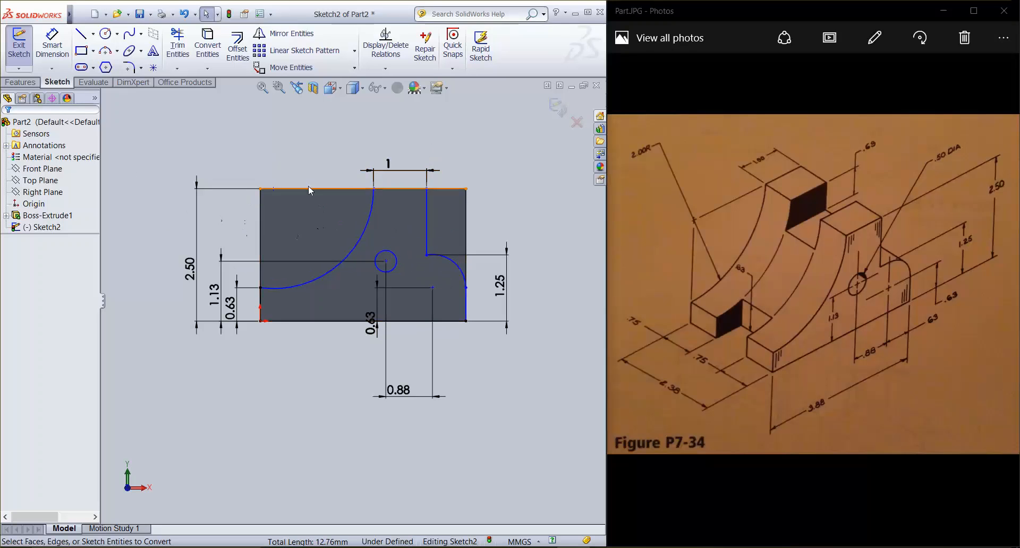
Cut-extrude the region above the concave arc and the upper-right corner region Through All the block.
click(33, 85)
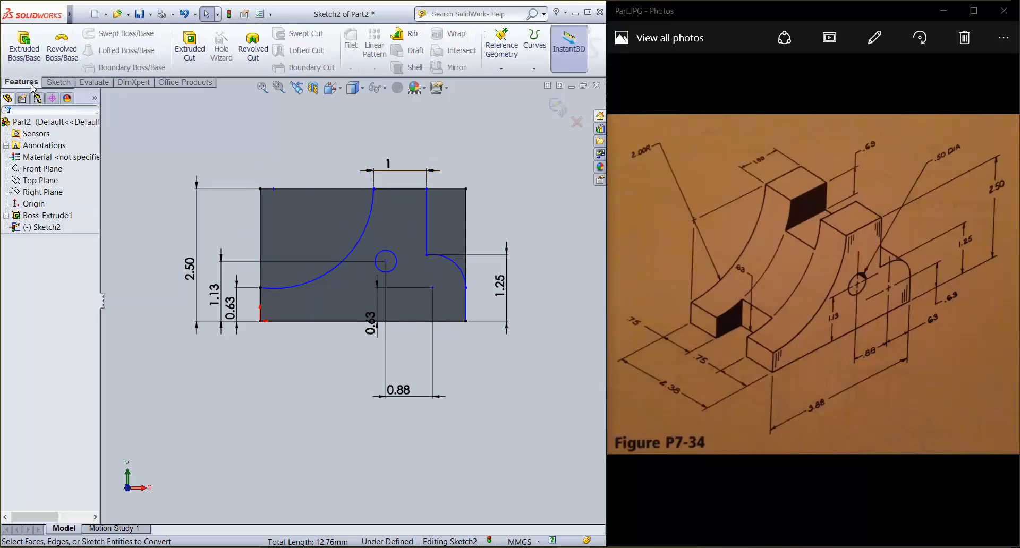
click(197, 52)
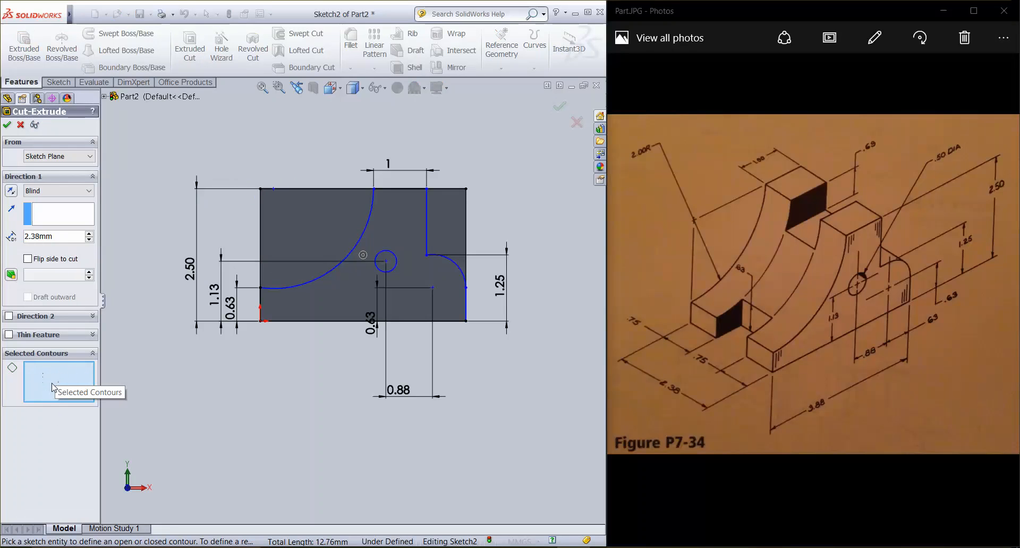
click(315, 219)
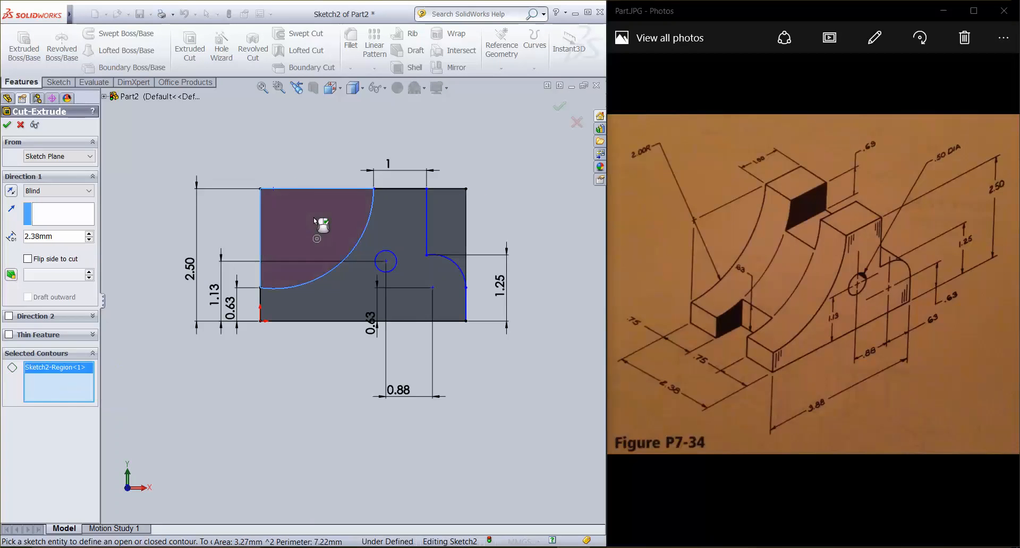
click(450, 219)
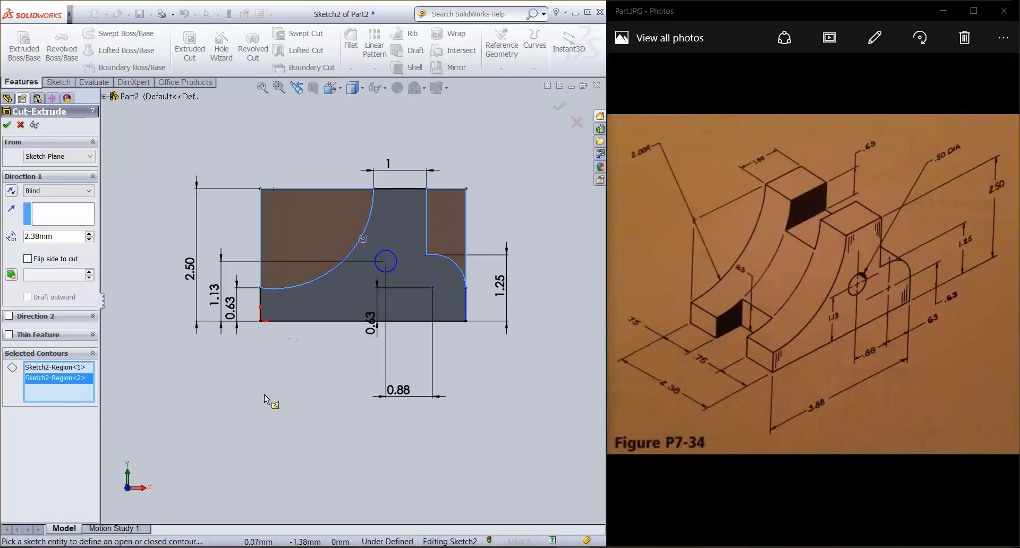
middle_drag(266, 400, 326, 464)
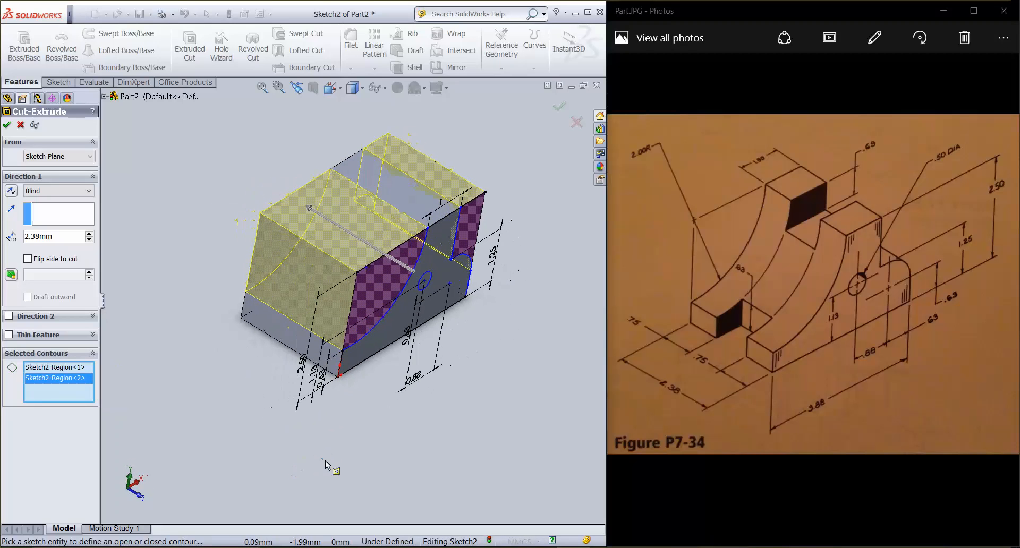
click(88, 195)
click(65, 210)
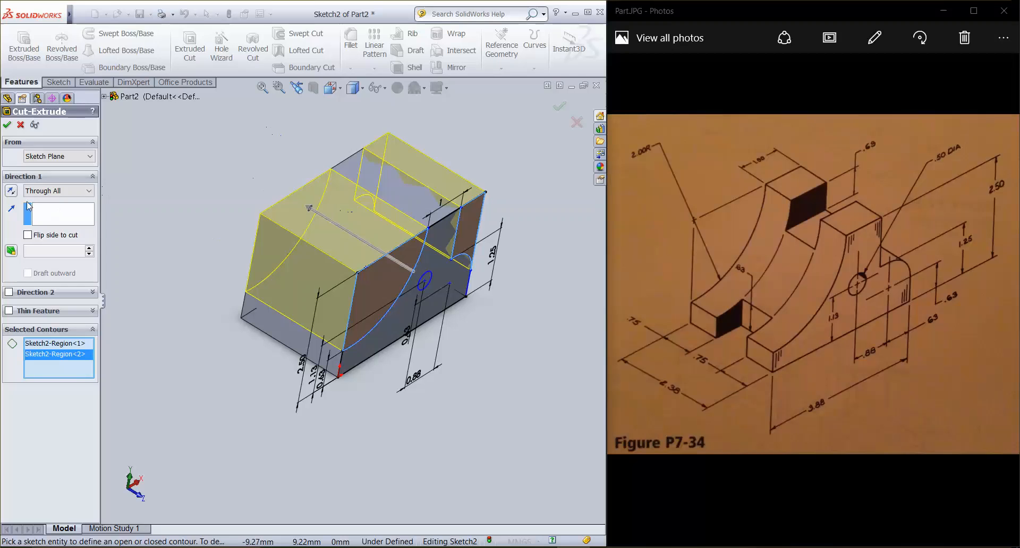
key(Return)
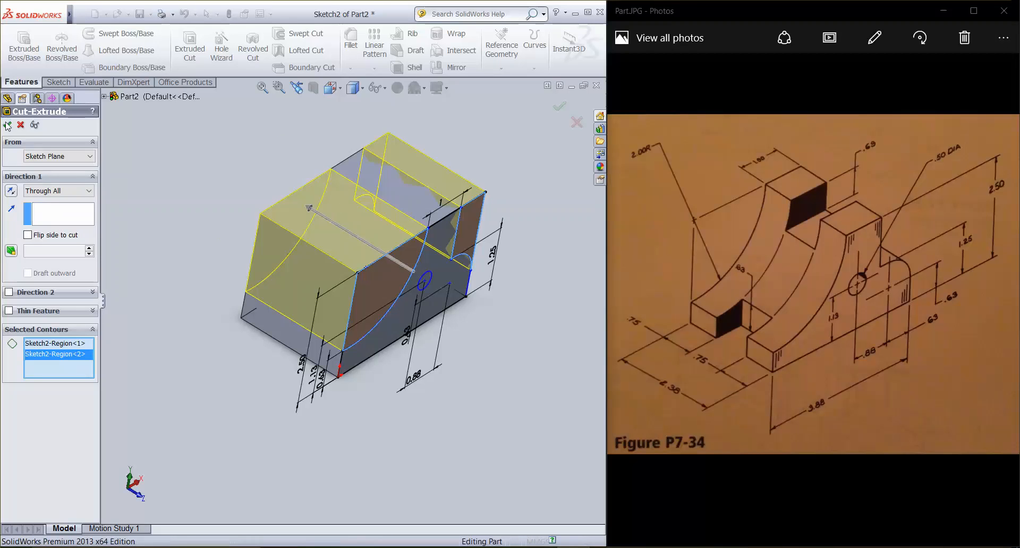
Edit the Through All profile cut to add the hole circle as a third contour.
middle_drag(292, 207, 334, 325)
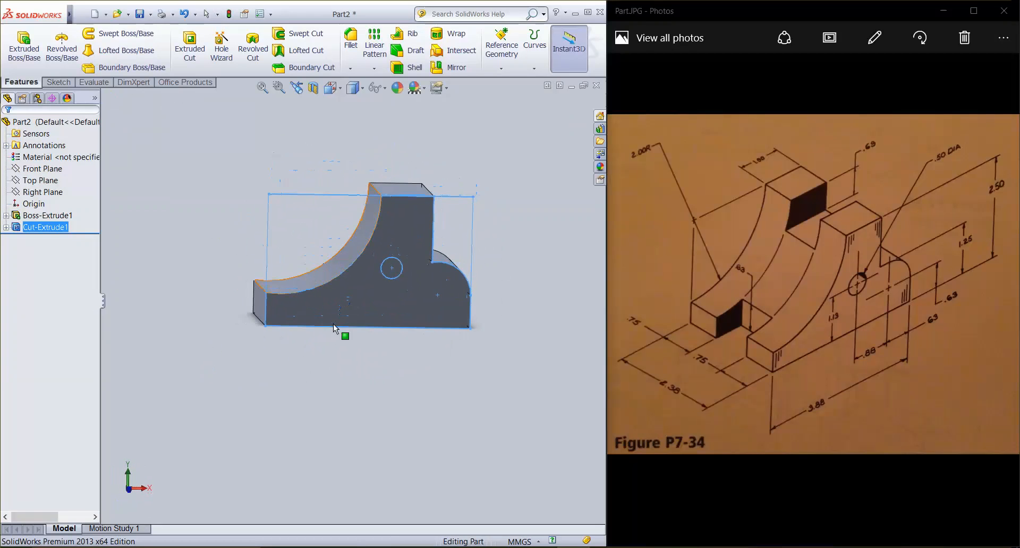
click(203, 190)
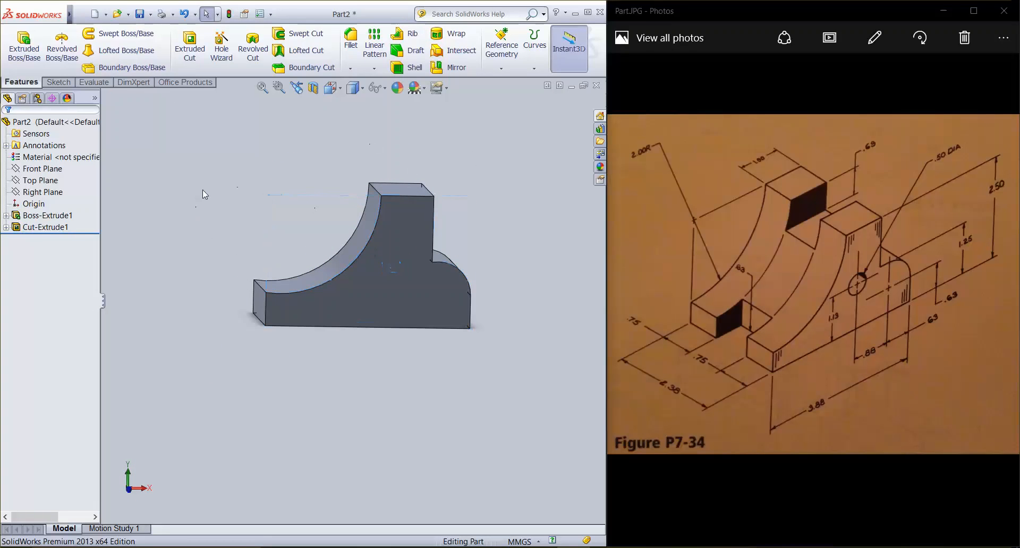
click(49, 230)
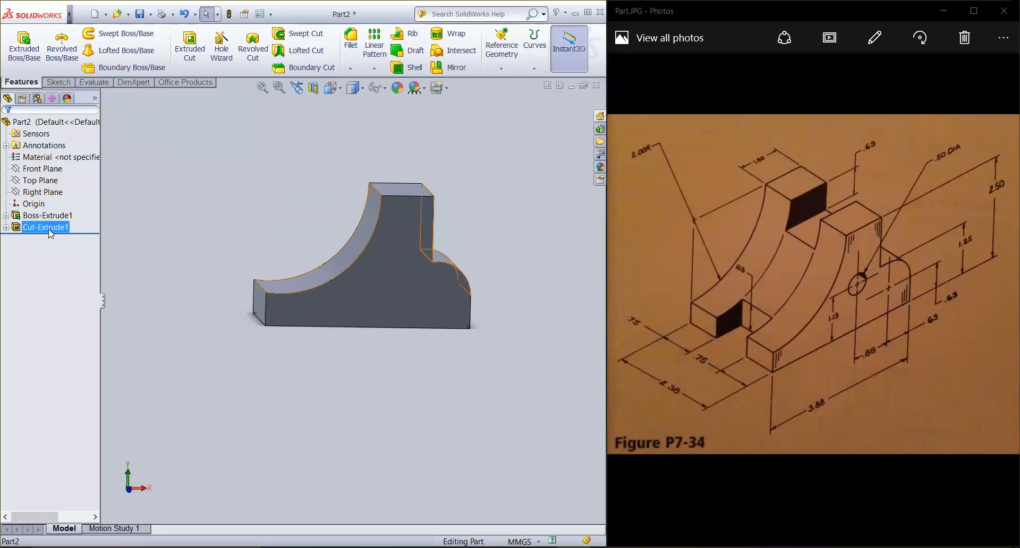
click(138, 255)
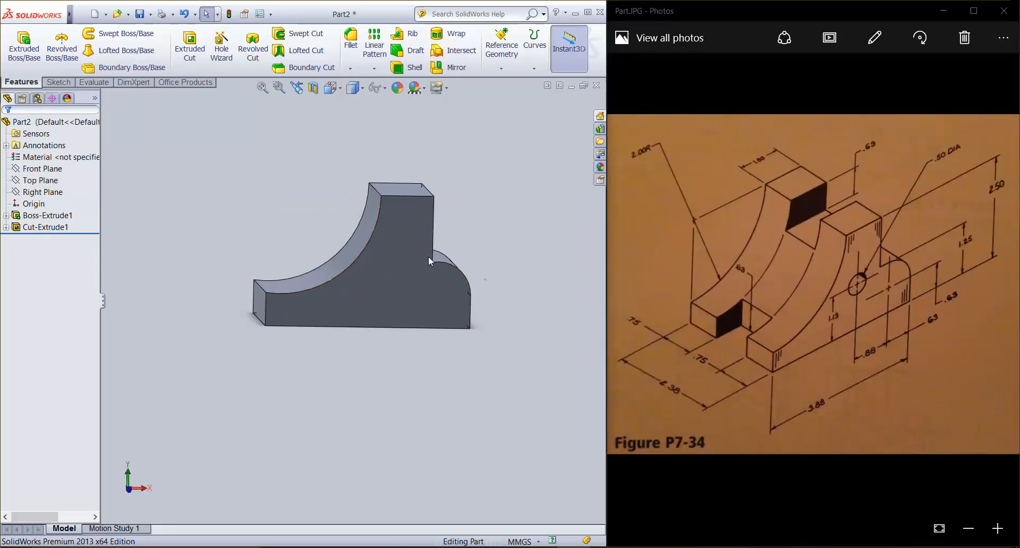
click(37, 228)
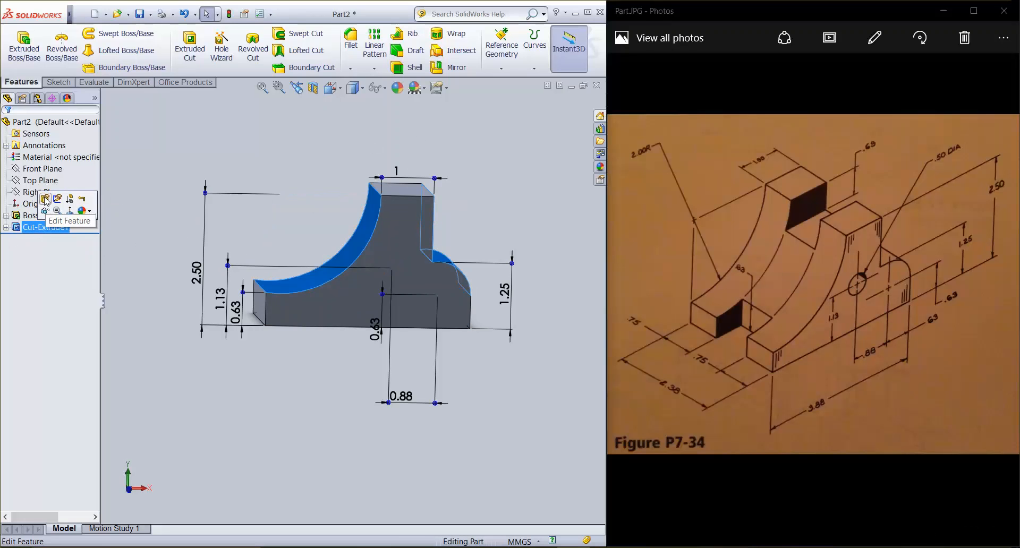
click(46, 200)
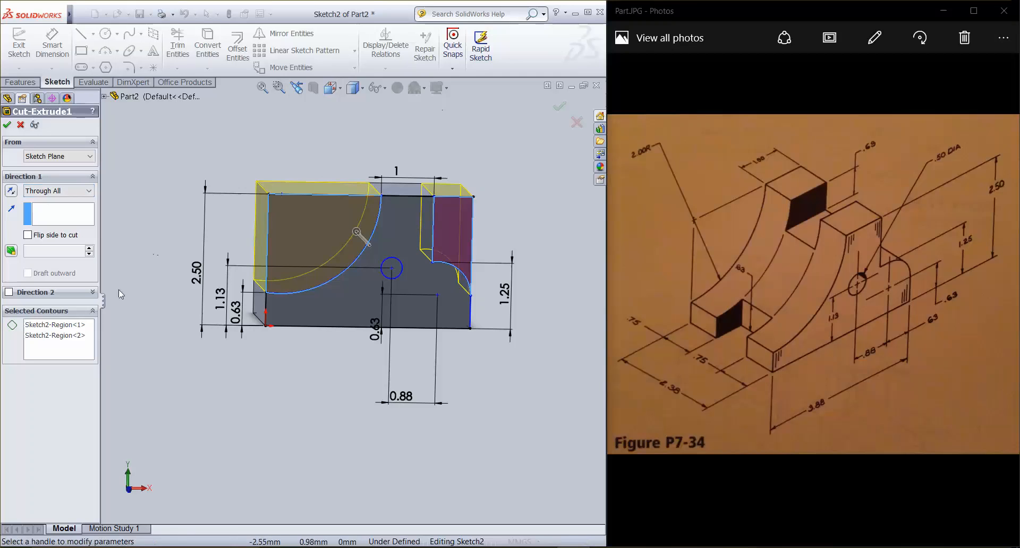
click(52, 348)
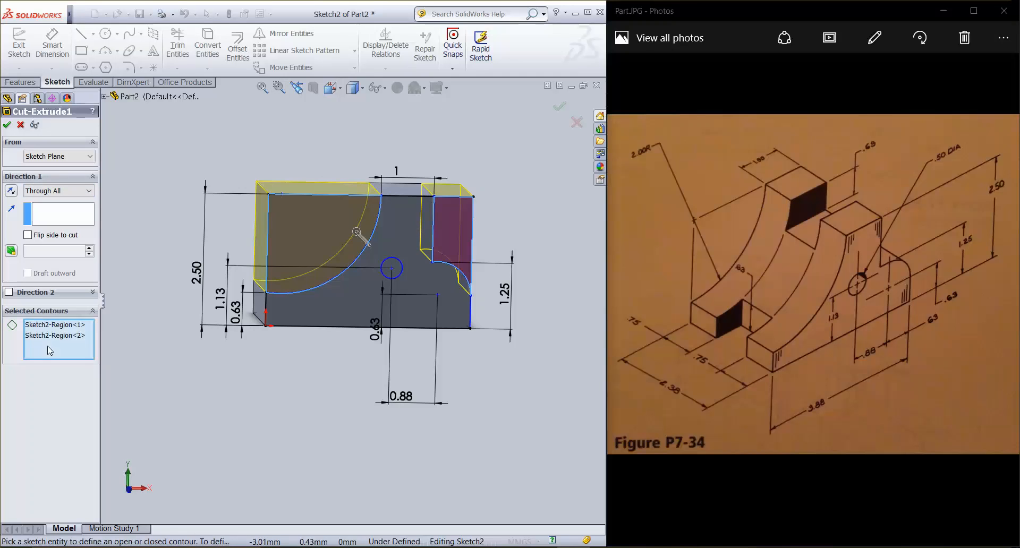
click(398, 271)
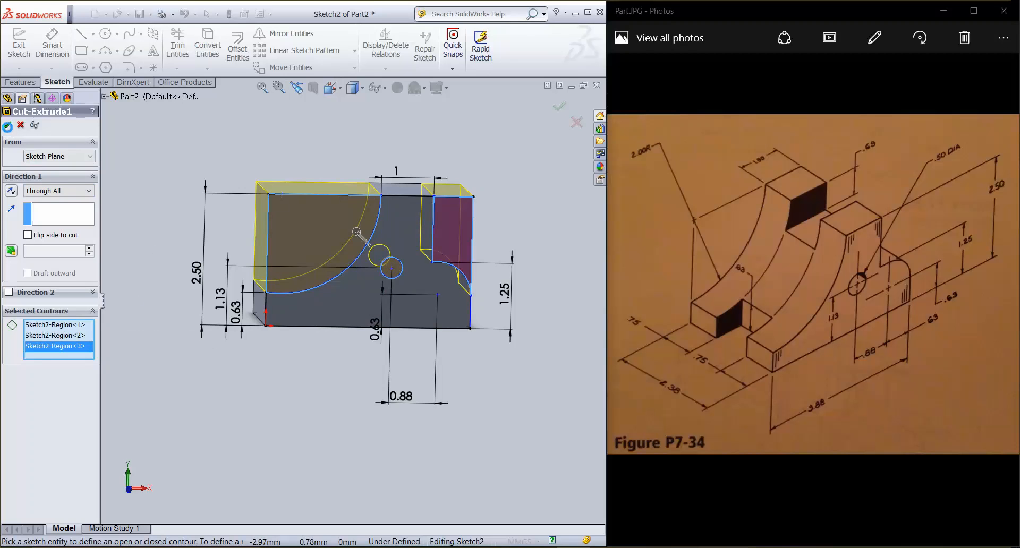
key(Return)
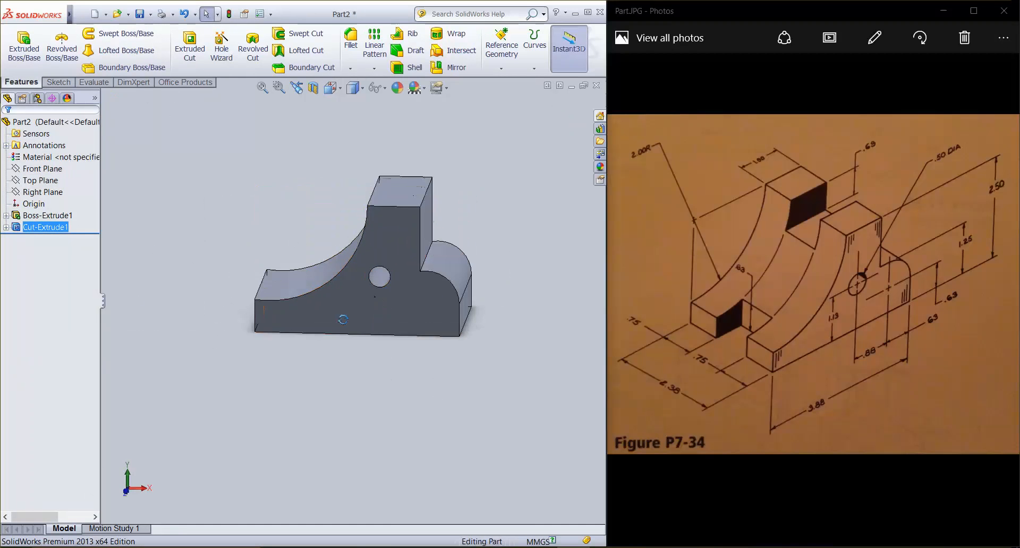
Sketch a corner rectangle about 1 by 0.54 mm on the bracket's flat top face, spanning between its two long edges.
middle_drag(343, 319, 394, 436)
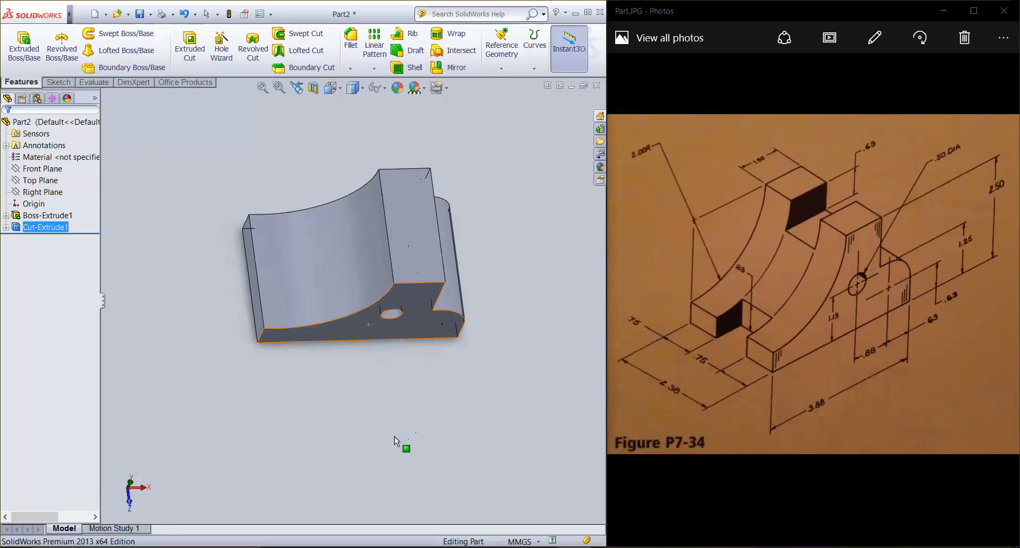
scroll(435, 204, up, 1)
click(395, 216)
right_click(396, 228)
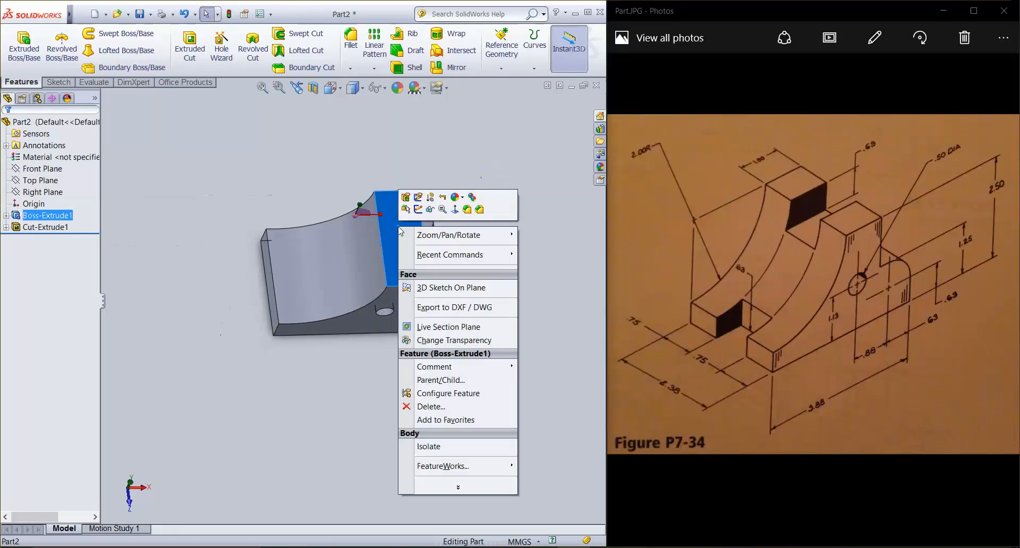
click(455, 210)
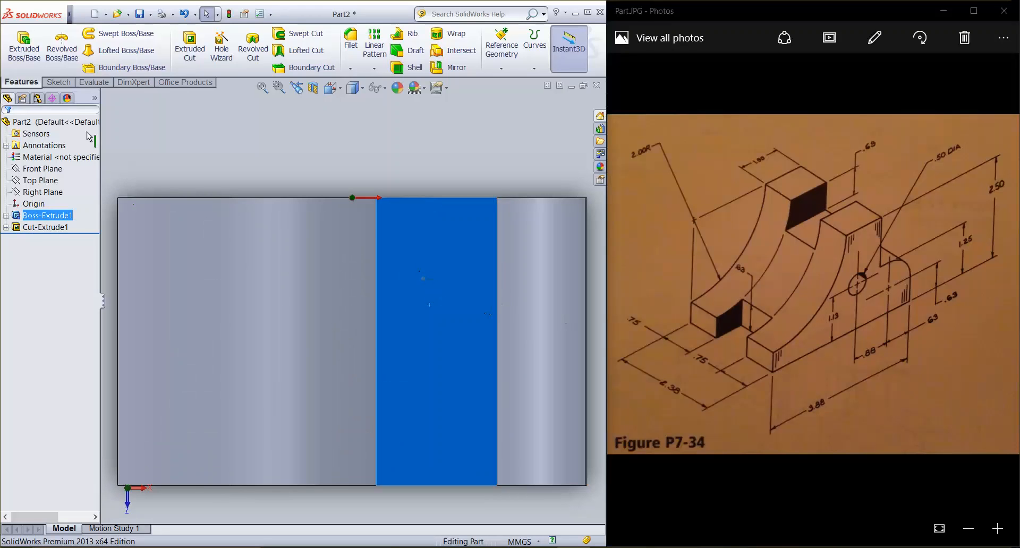
right_click(470, 250)
click(489, 229)
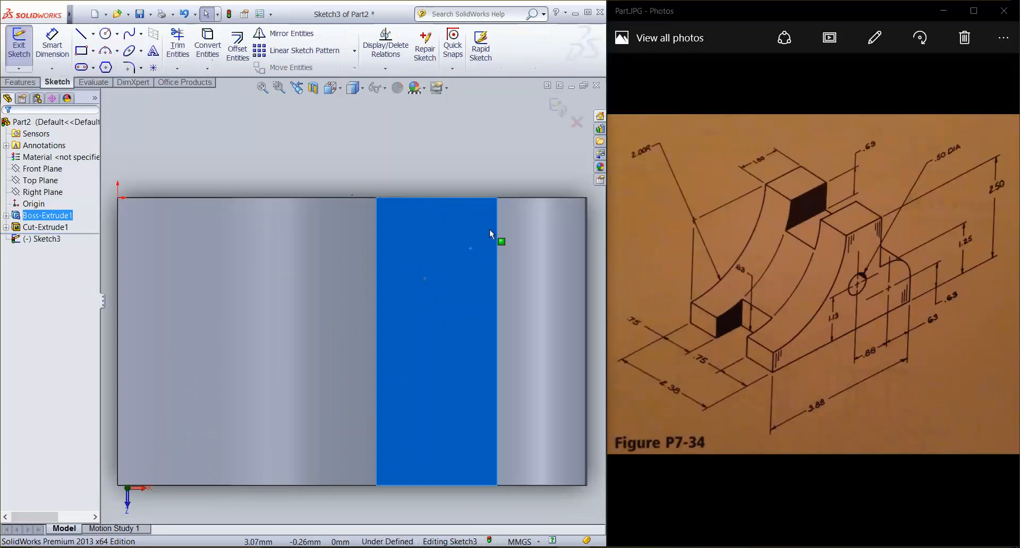
click(84, 34)
click(82, 51)
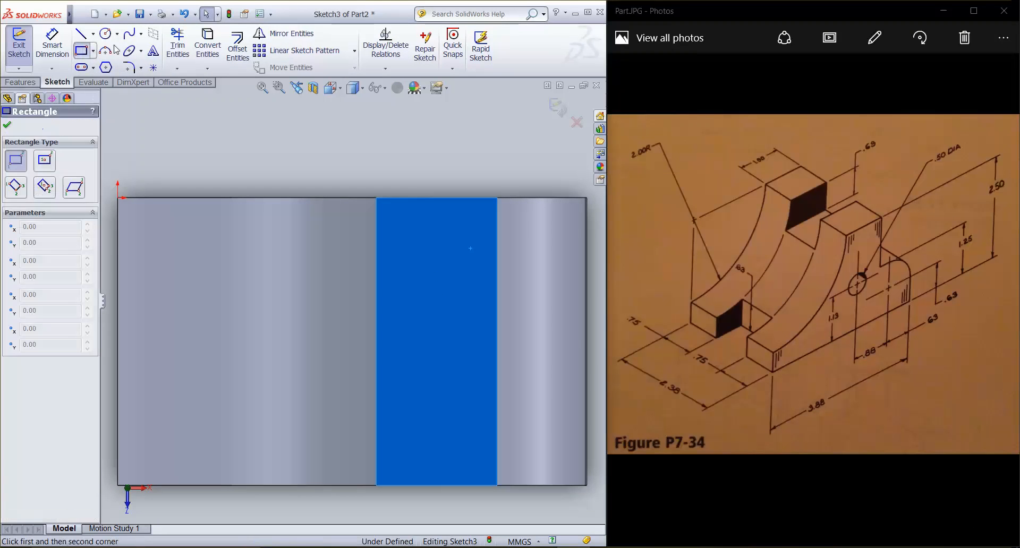
click(376, 373)
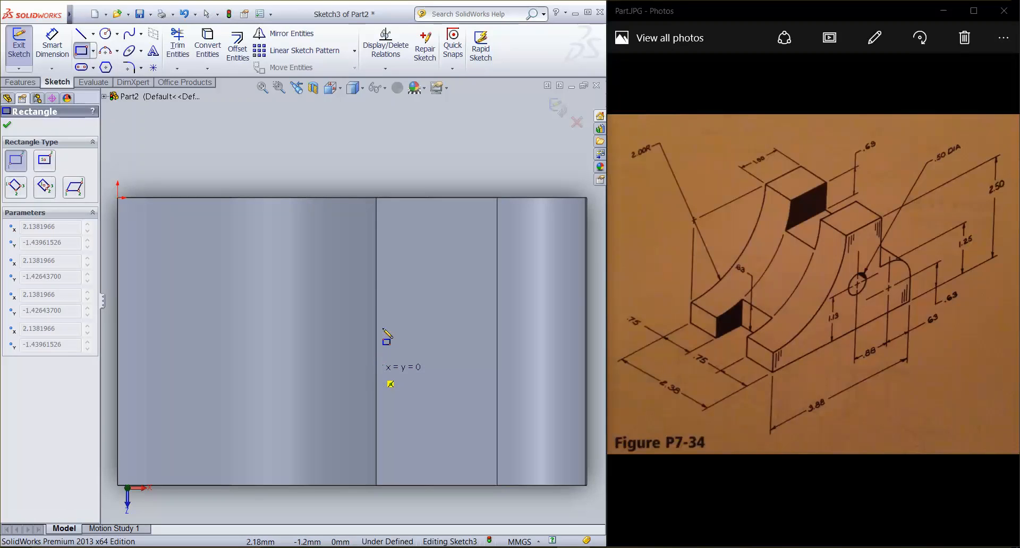
click(497, 307)
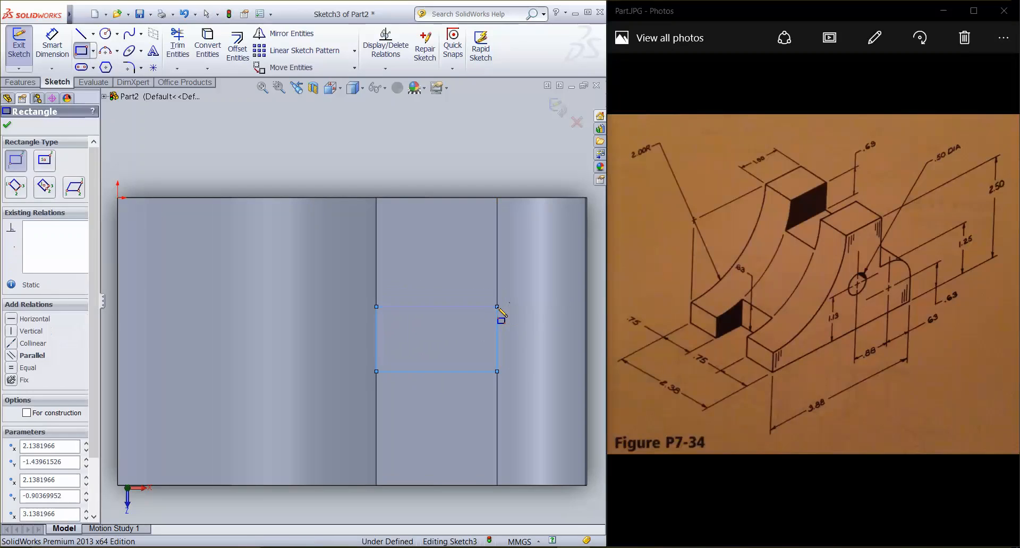
key(Escape)
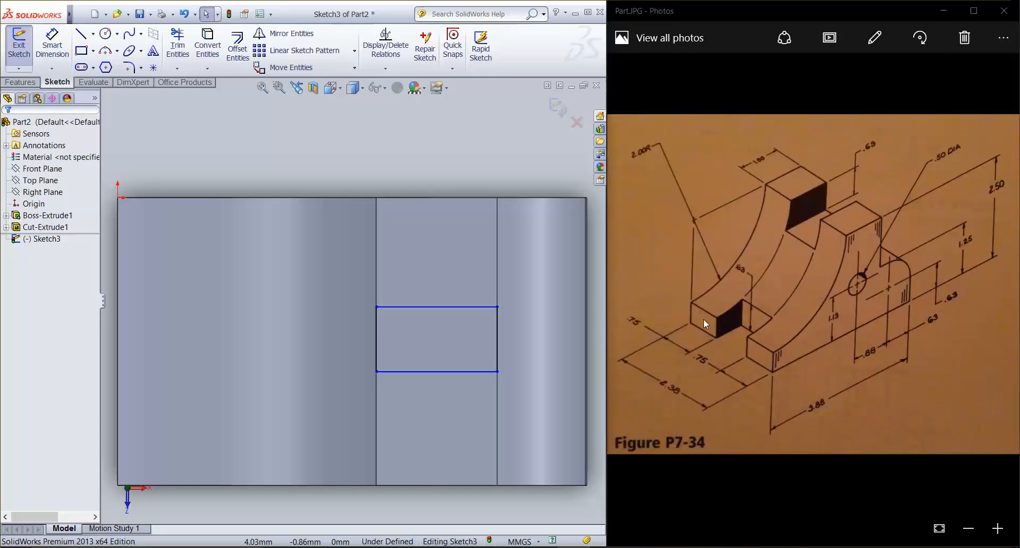
Dimension the distance from the rectangle's near corner to the top face's front corner as 0.75 mm.
click(52, 45)
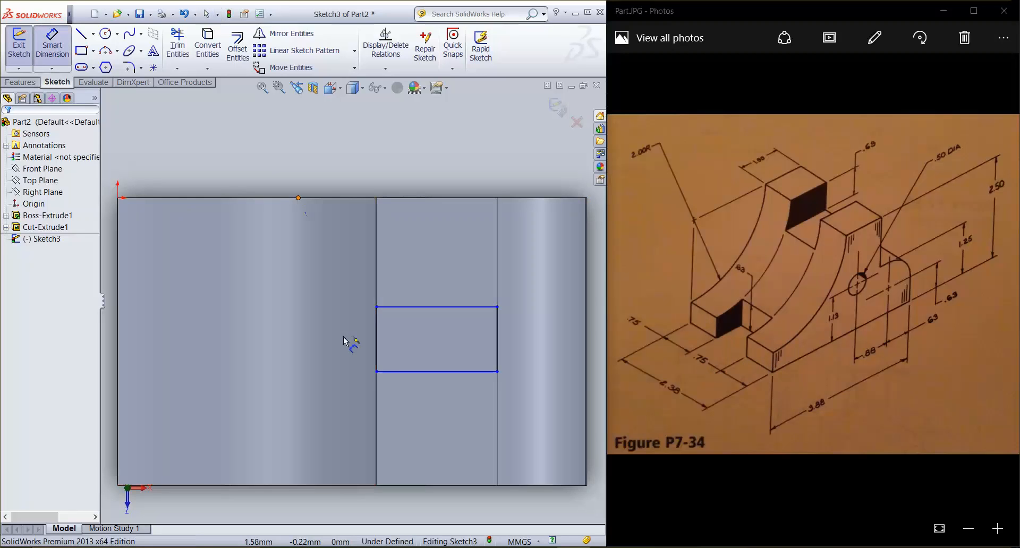
click(376, 371)
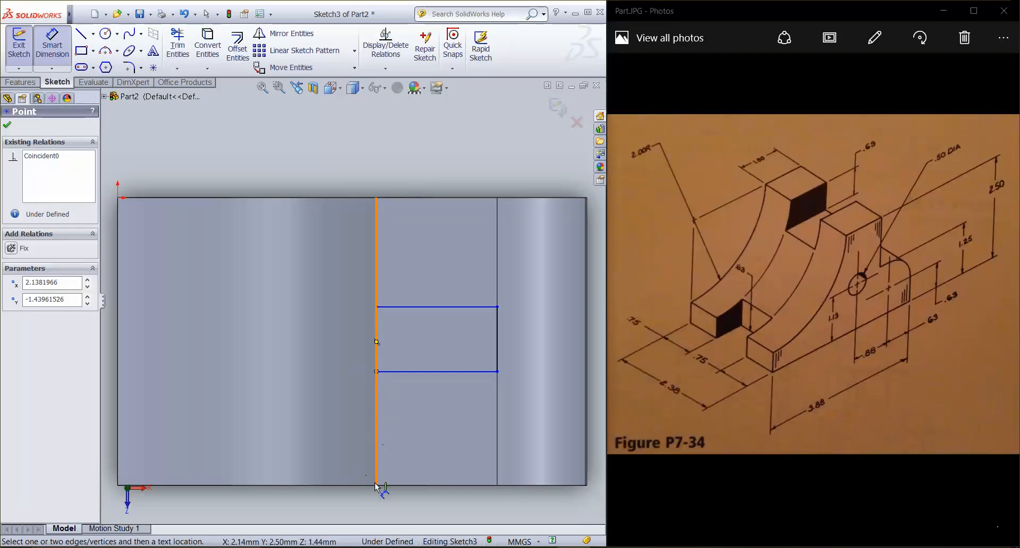
click(376, 484)
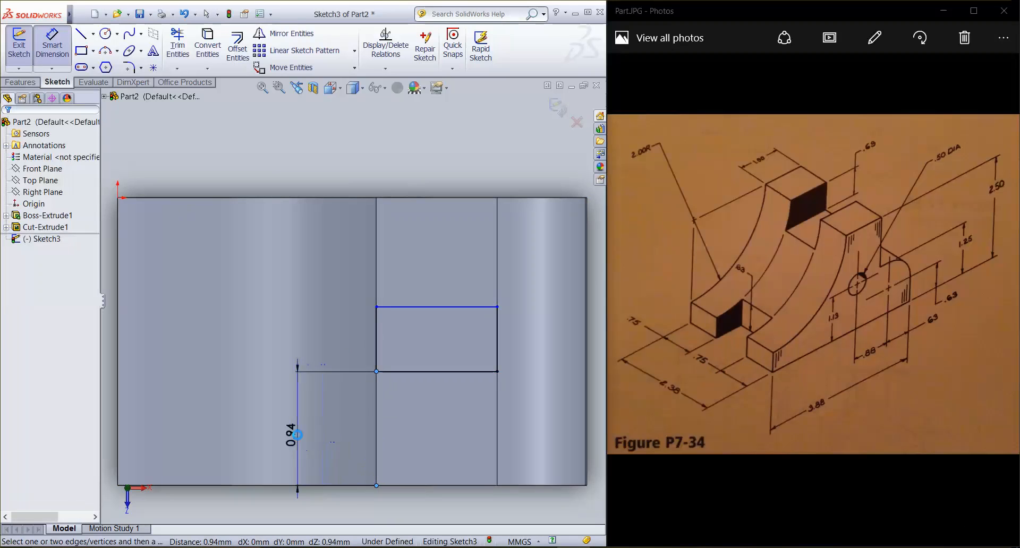
click(296, 428)
text(.)
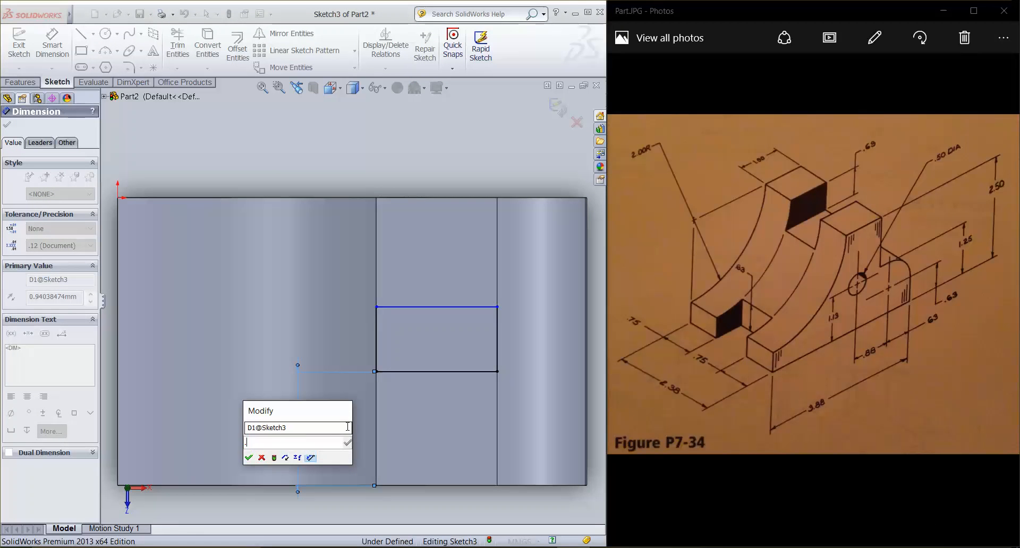
text(75)
key(Return)
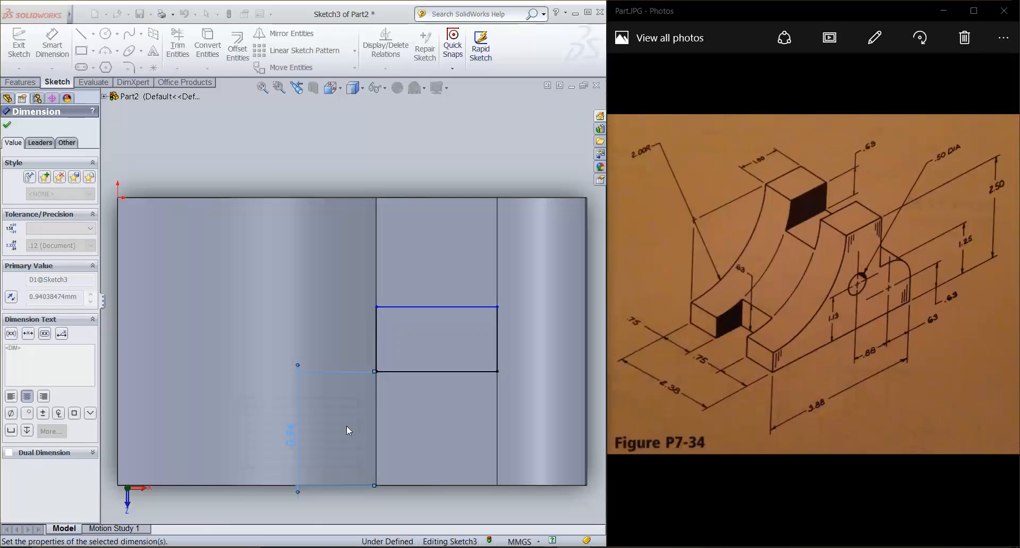
Dimension the rectangle's side along the top face's long edge as 0.75 mm.
click(497, 356)
click(542, 351)
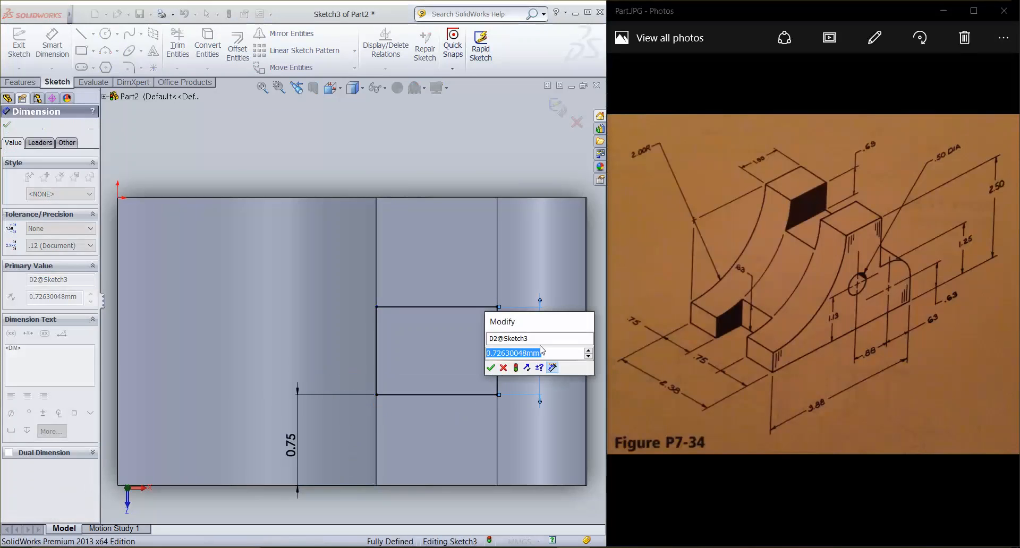
text(.7)
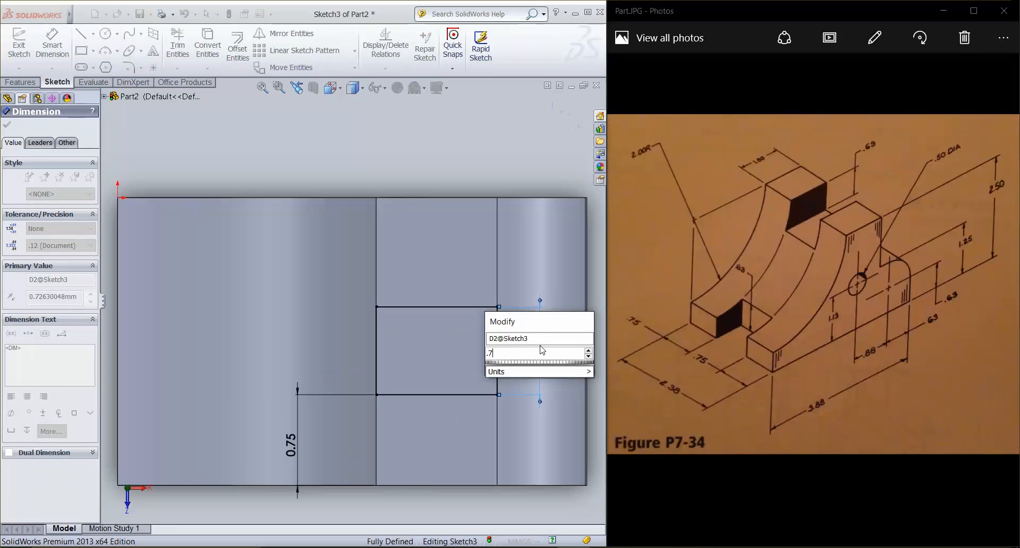
text(5)
key(Return)
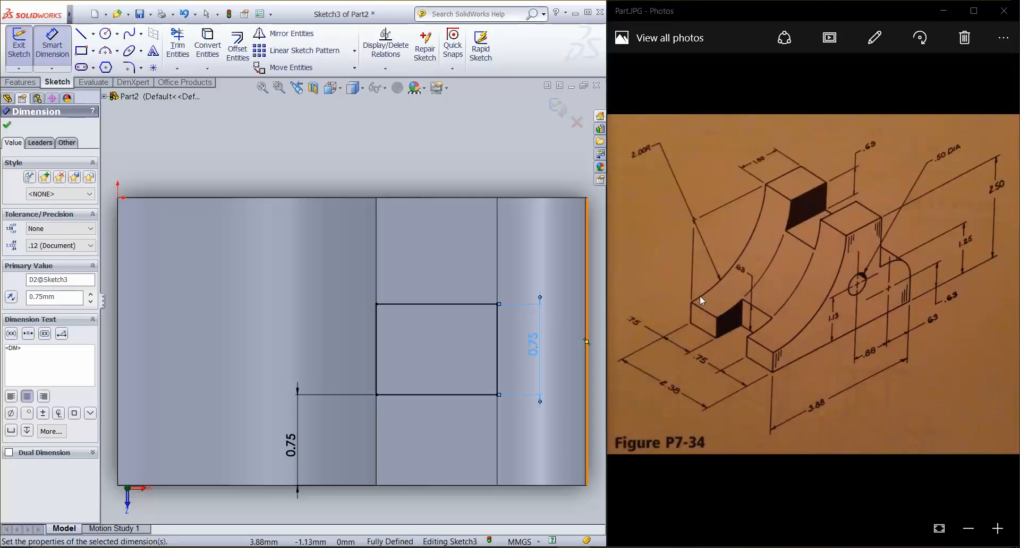
key(Escape)
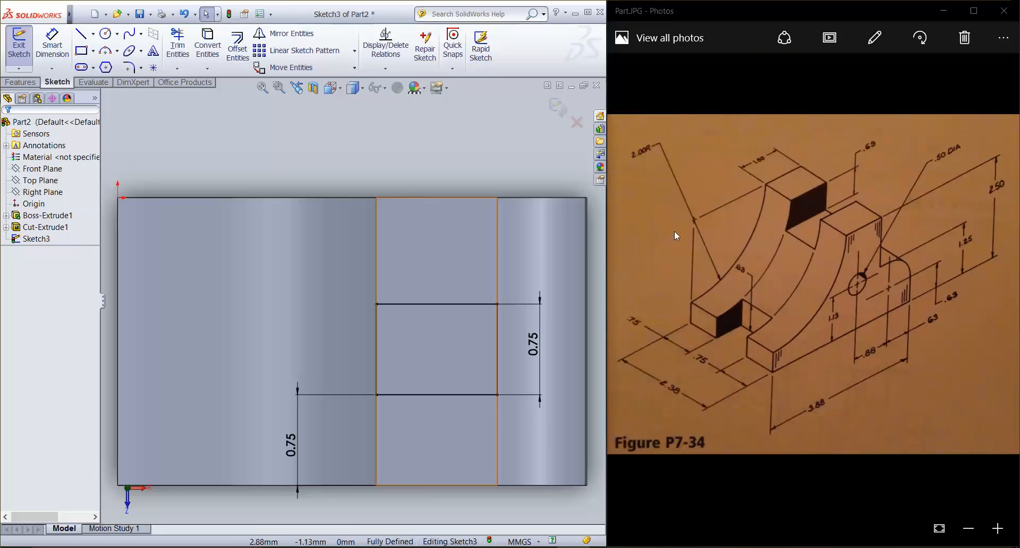
Cut-extrude the rectangle Blind 0.63 mm down into the top of the bracket.
click(23, 82)
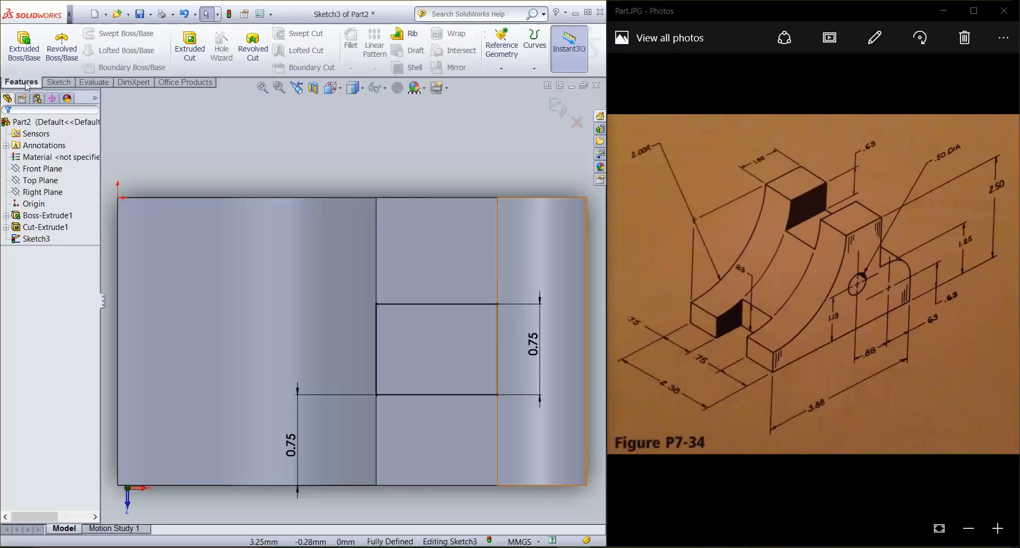
click(192, 48)
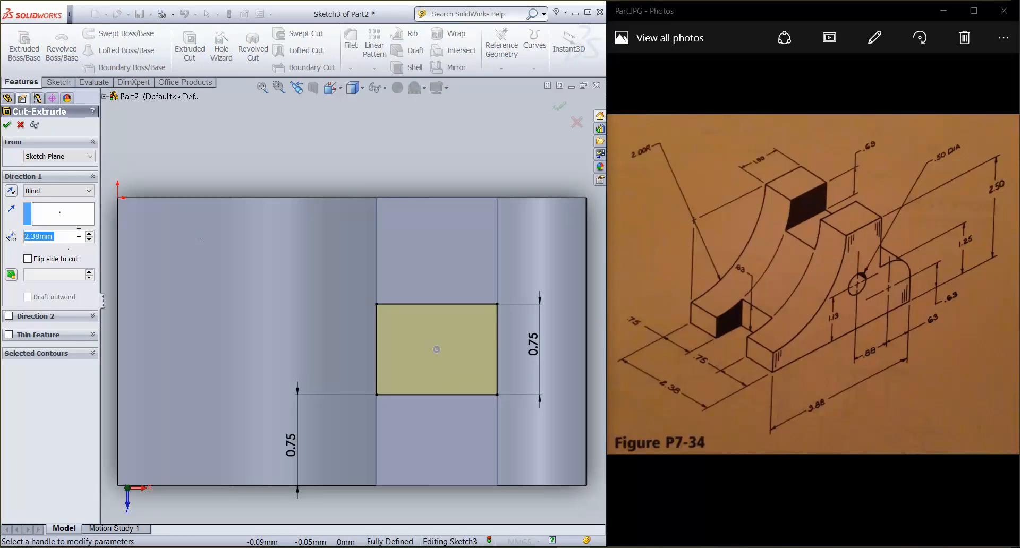
middle_drag(453, 372, 477, 279)
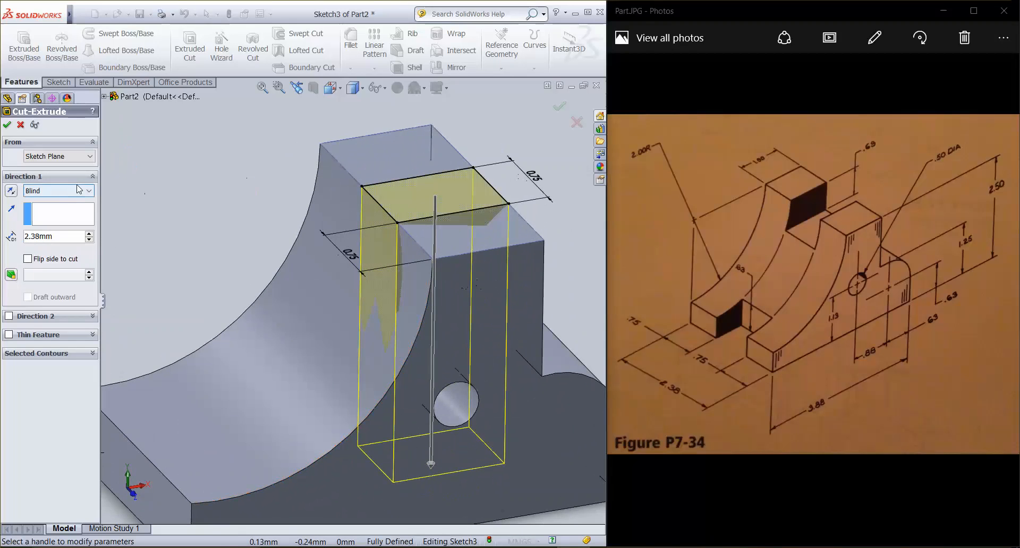
click(61, 236)
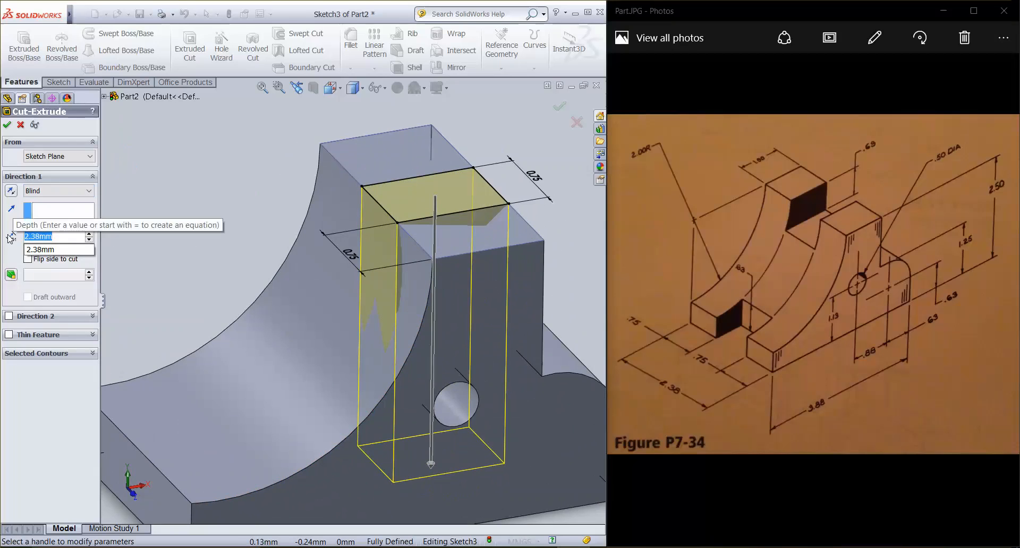
text(.63)
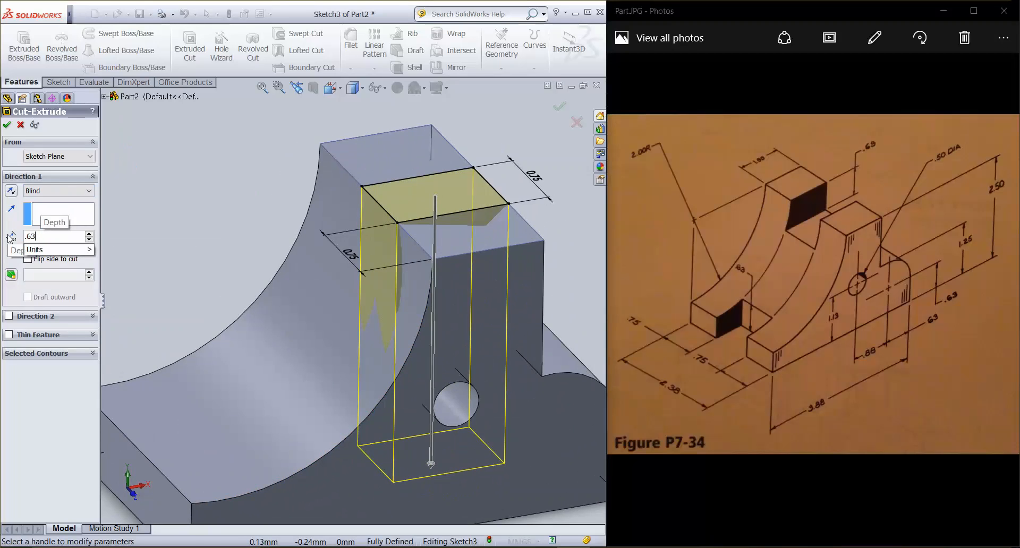
key(Return)
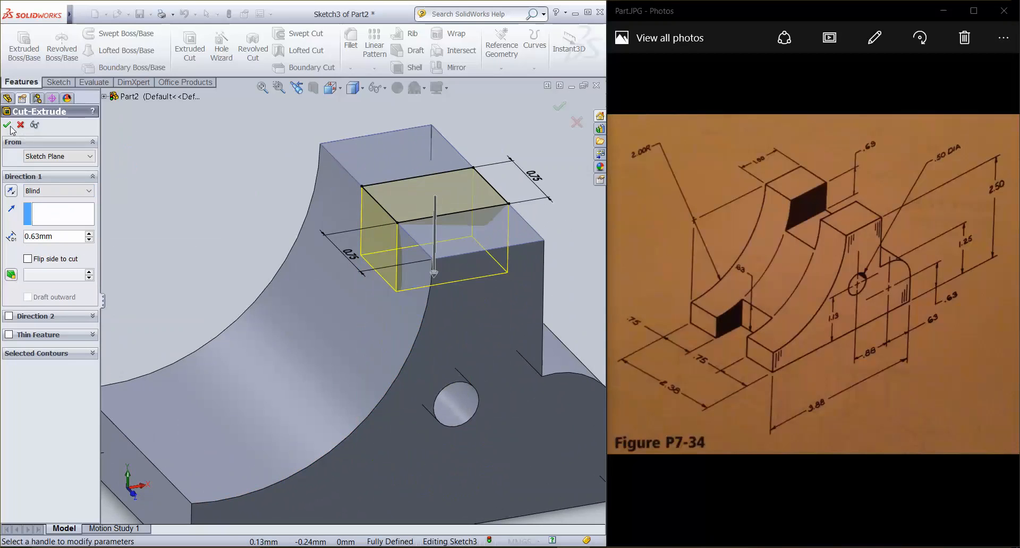
click(8, 125)
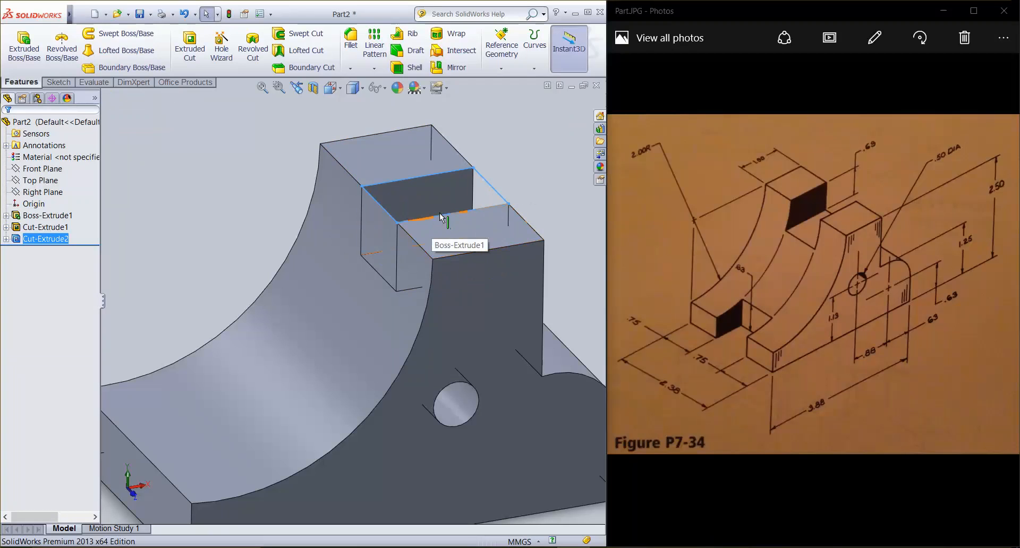
shift+middle_drag(435, 232, 452, 290)
scroll(408, 289, up, 5)
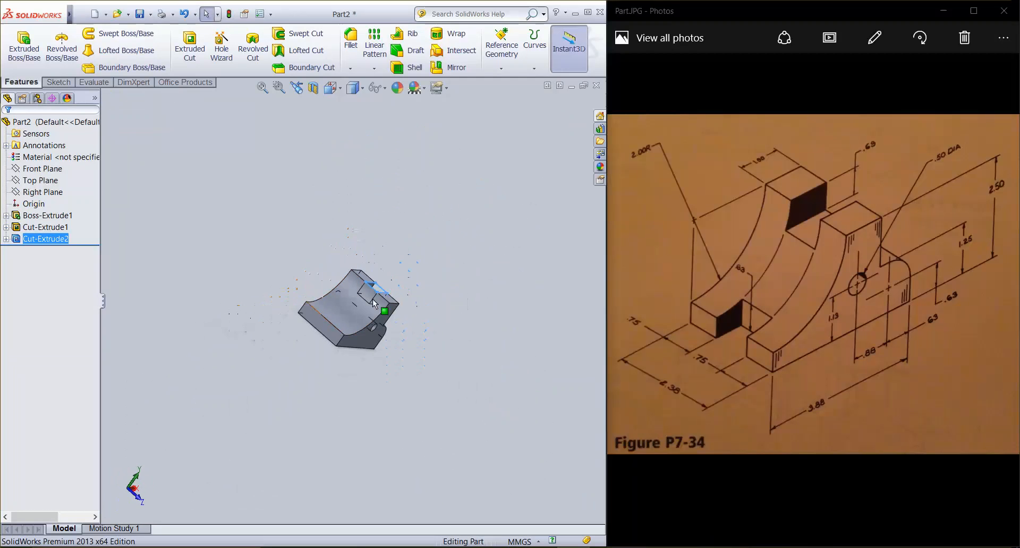
scroll(375, 303, down, 8)
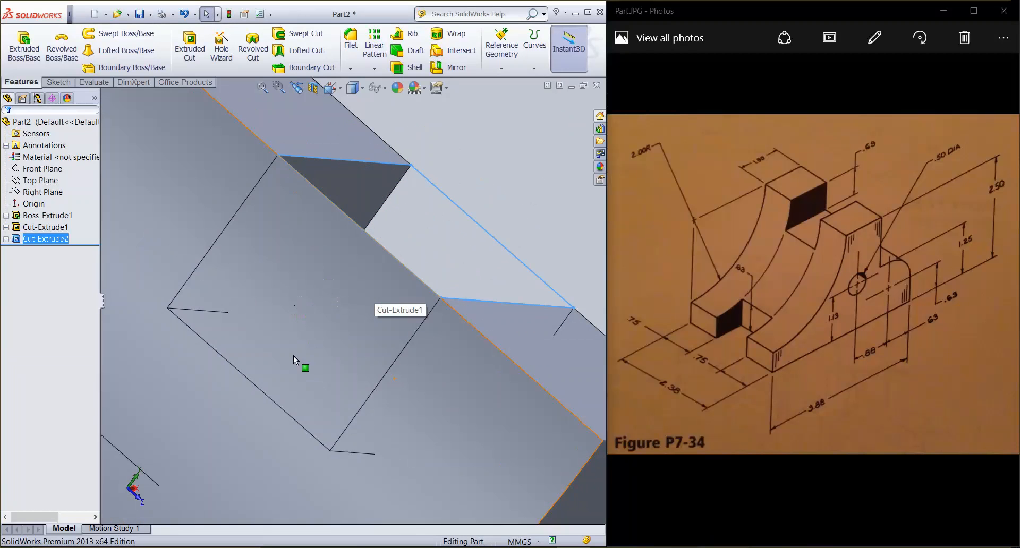
Sketch a 0.75 by 0.63 mm corner rectangle on the bracket's upper vertical back face, matching the corners of the slot opening.
middle_drag(294, 355, 202, 434)
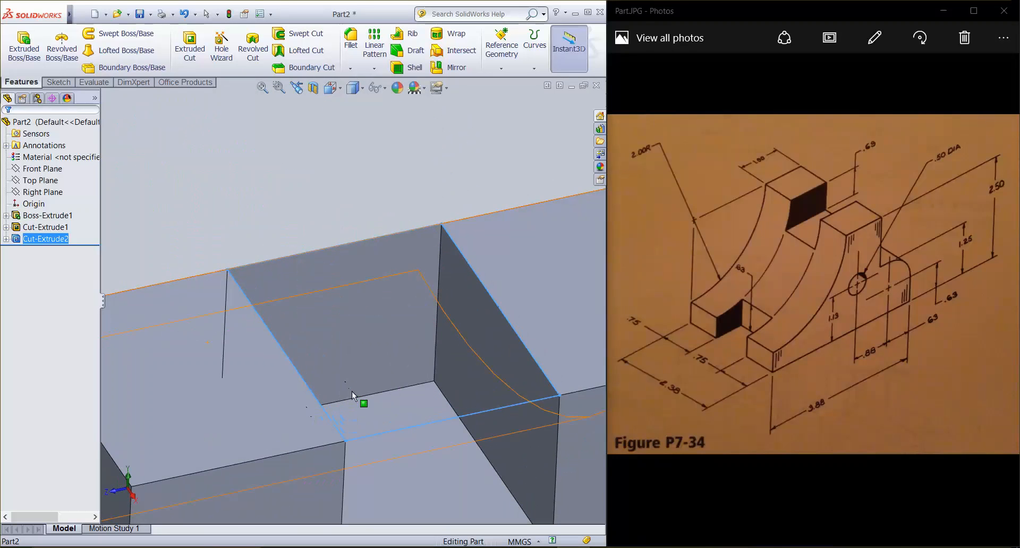
scroll(351, 391, up, 5)
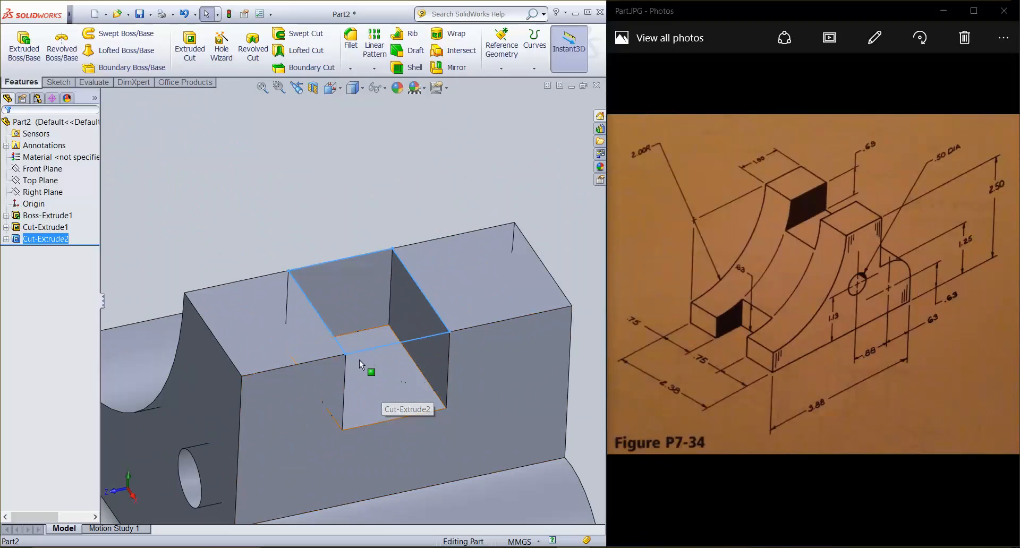
click(317, 400)
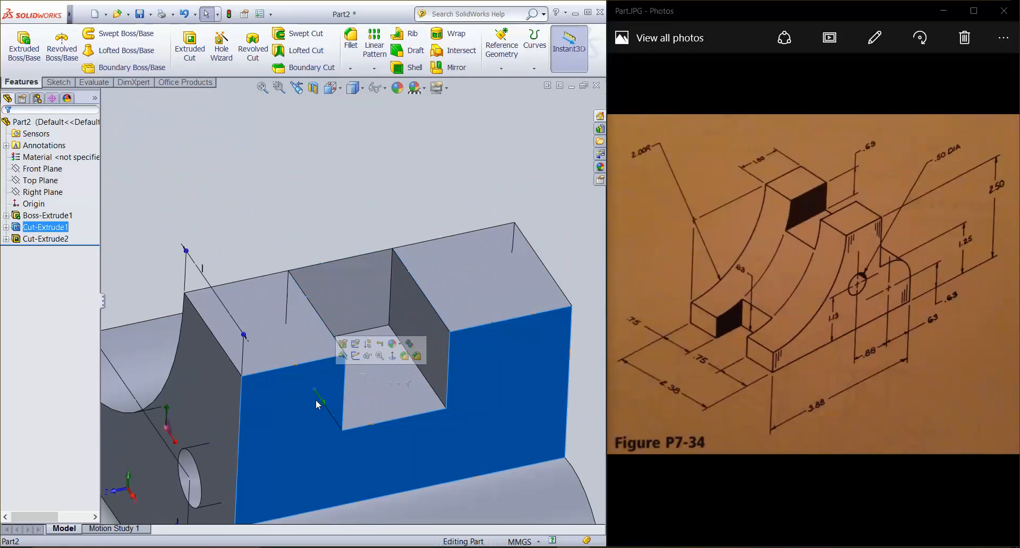
right_click(318, 405)
click(375, 289)
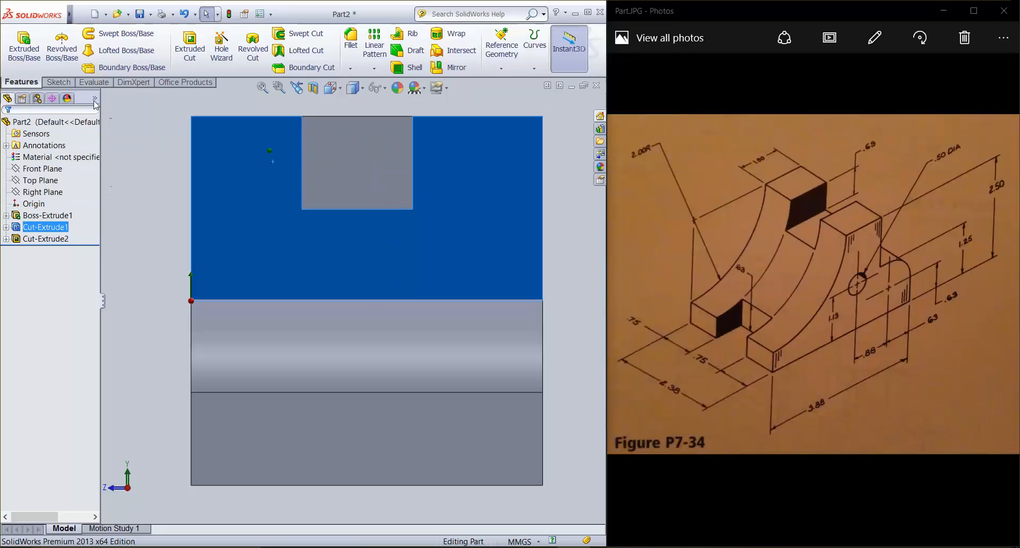
right_click(258, 197)
click(277, 177)
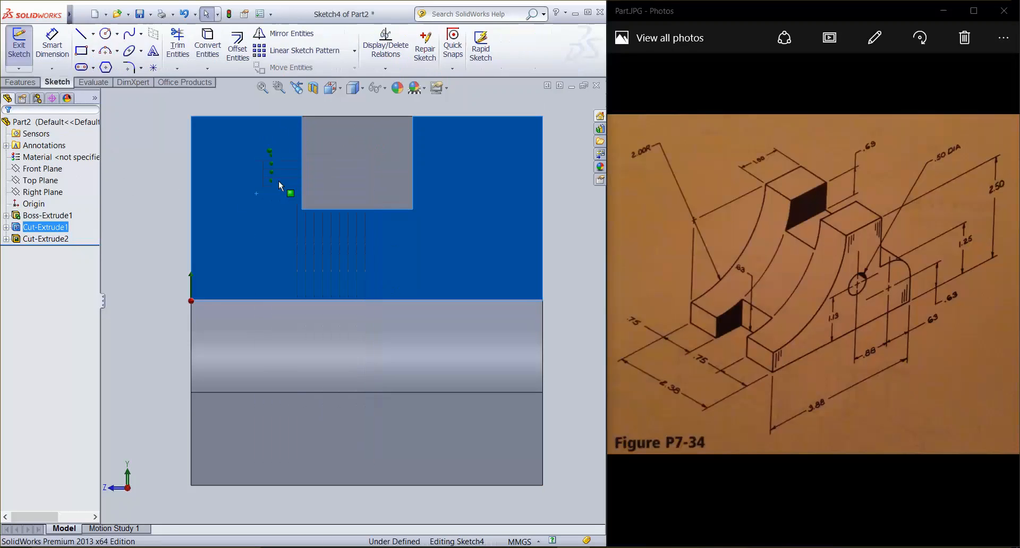
click(81, 51)
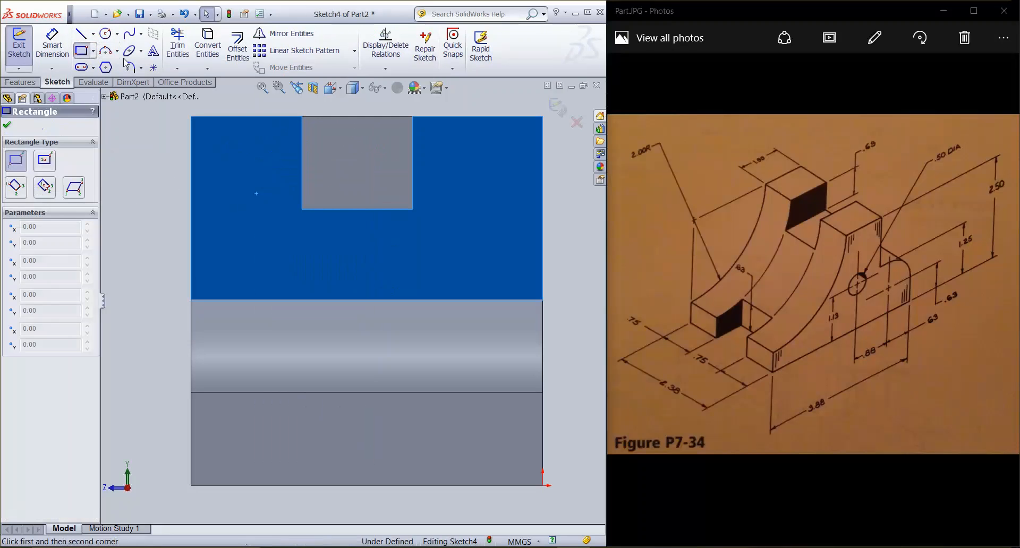
click(302, 210)
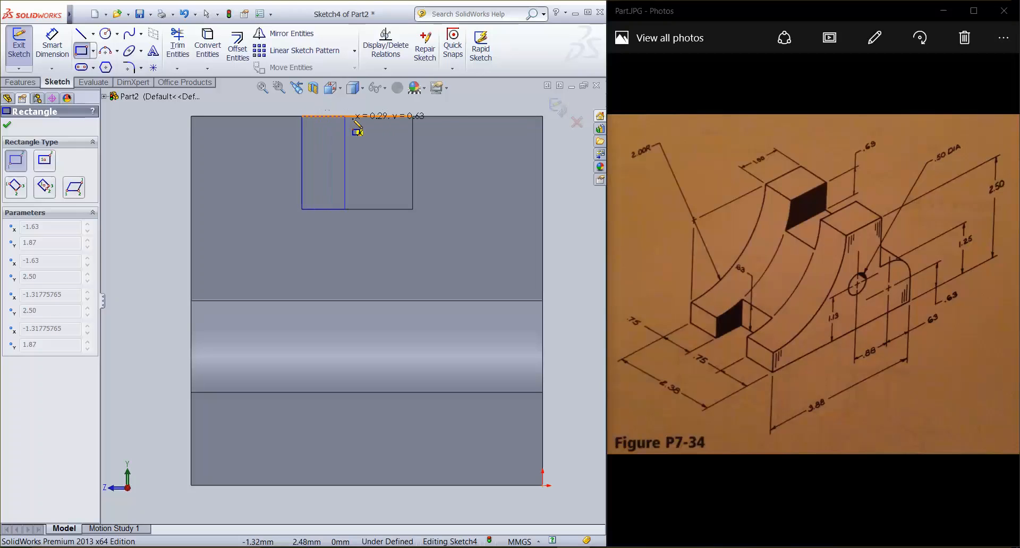
click(413, 116)
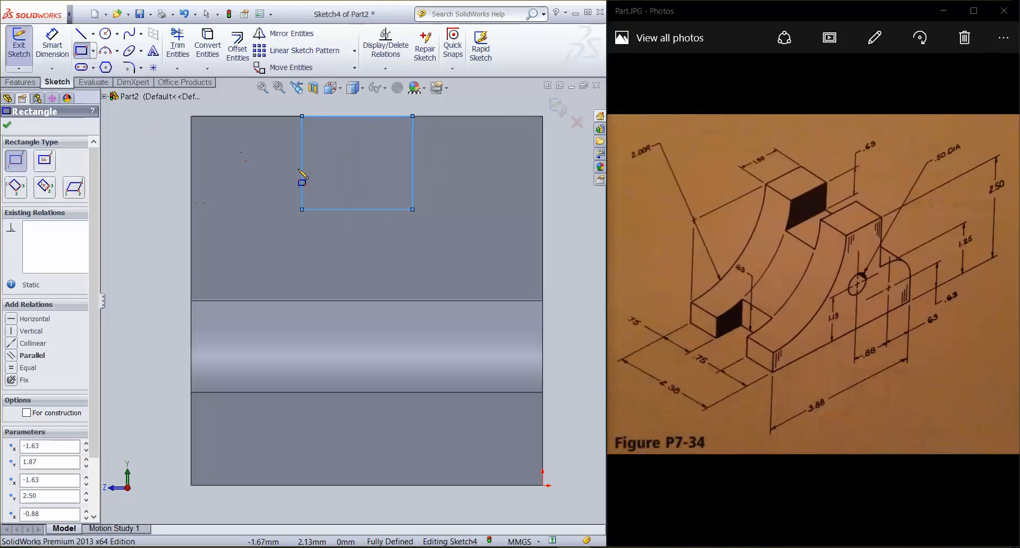
Try to boss-extrude the slot rectangle with the Through All end condition.
click(28, 83)
click(24, 45)
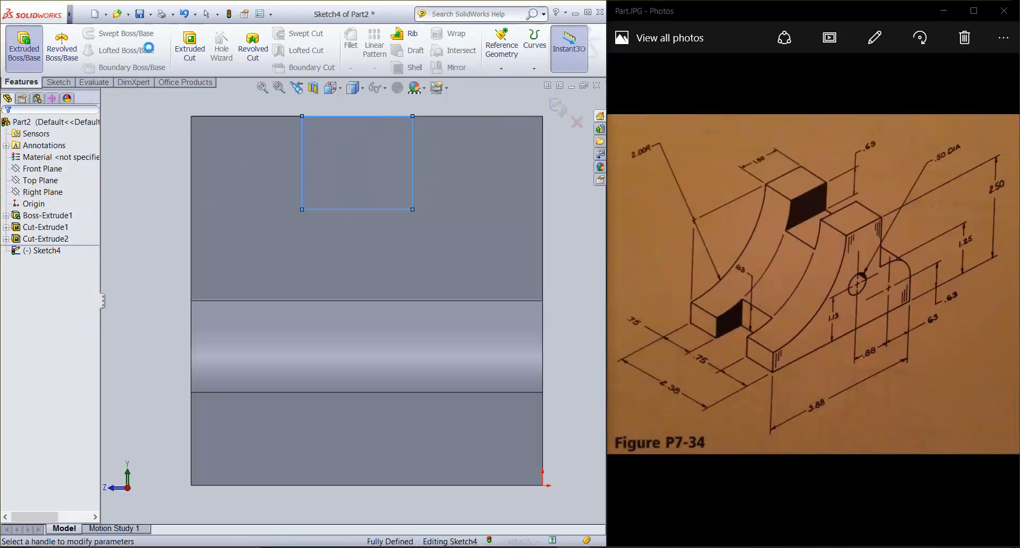
click(80, 192)
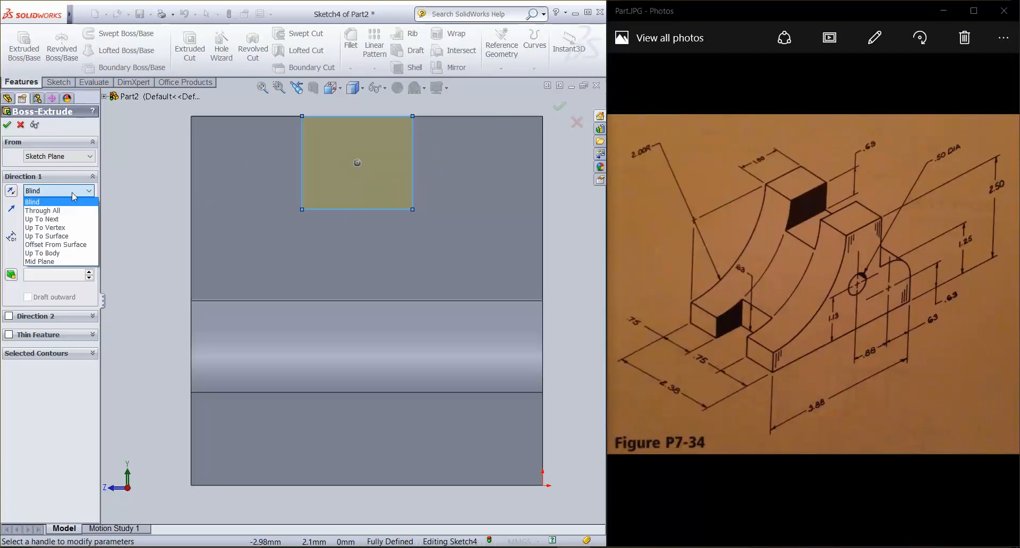
click(48, 208)
click(7, 125)
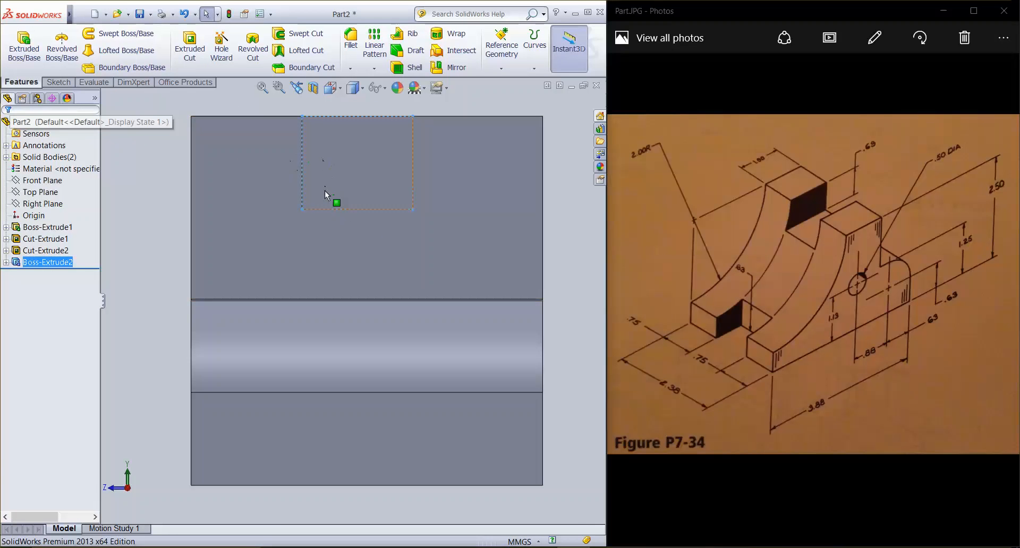
Delete the boss extrusion made from the slot rectangle, keeping its sketch.
middle_drag(333, 190, 323, 255)
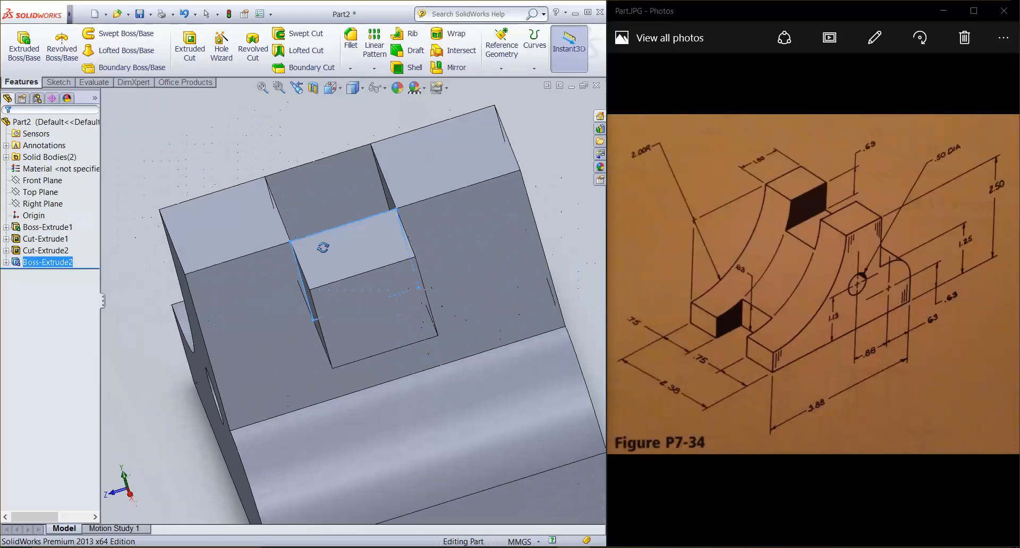
click(47, 262)
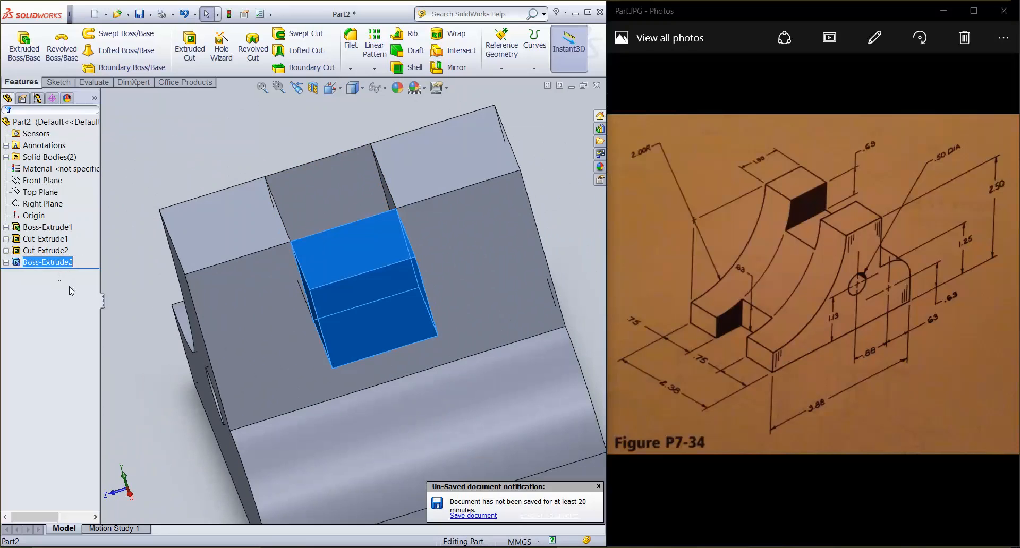
right_click(68, 264)
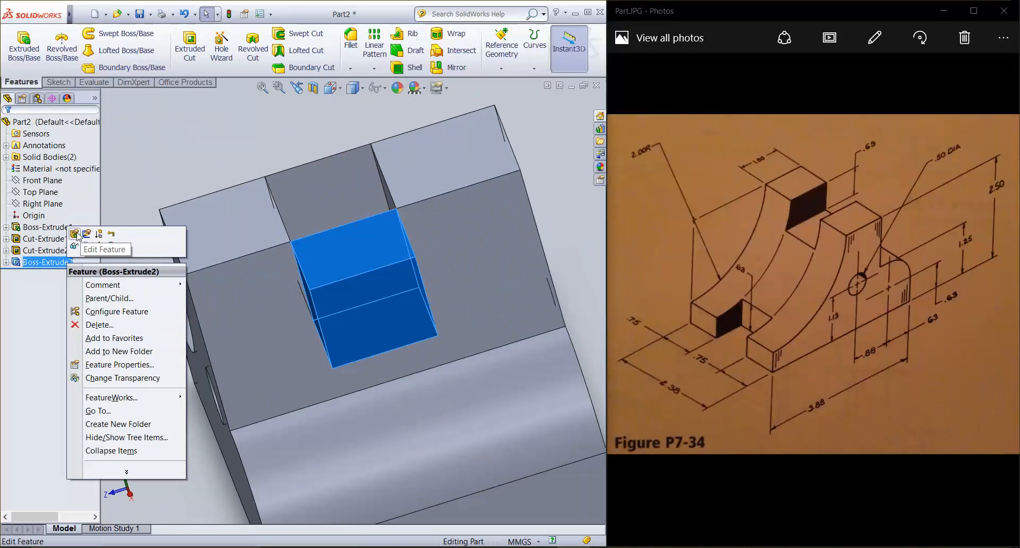
click(94, 325)
click(376, 207)
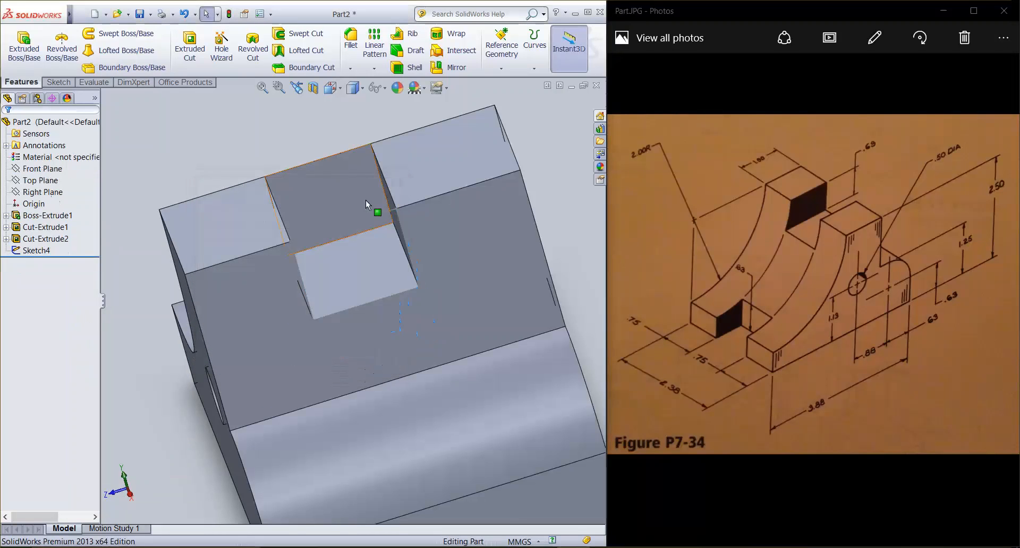
Reopen the slot rectangle's sketch and cut-extrude it Through All through the top of the bracket.
click(34, 251)
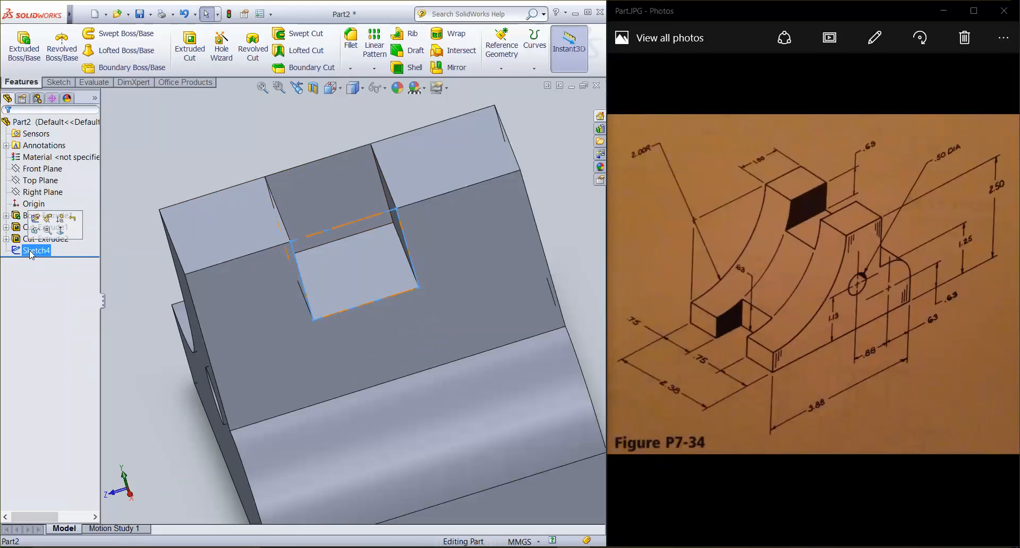
click(35, 218)
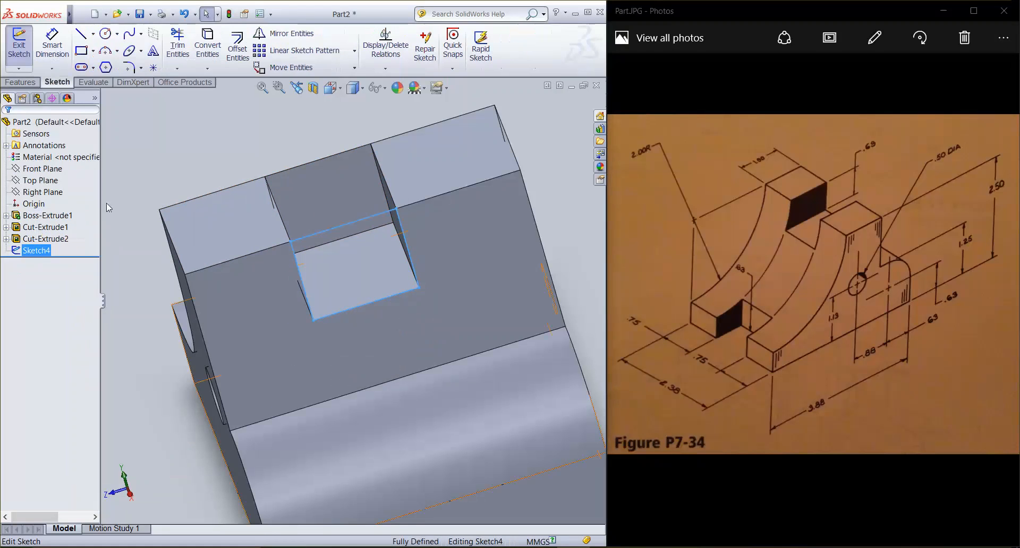
click(21, 82)
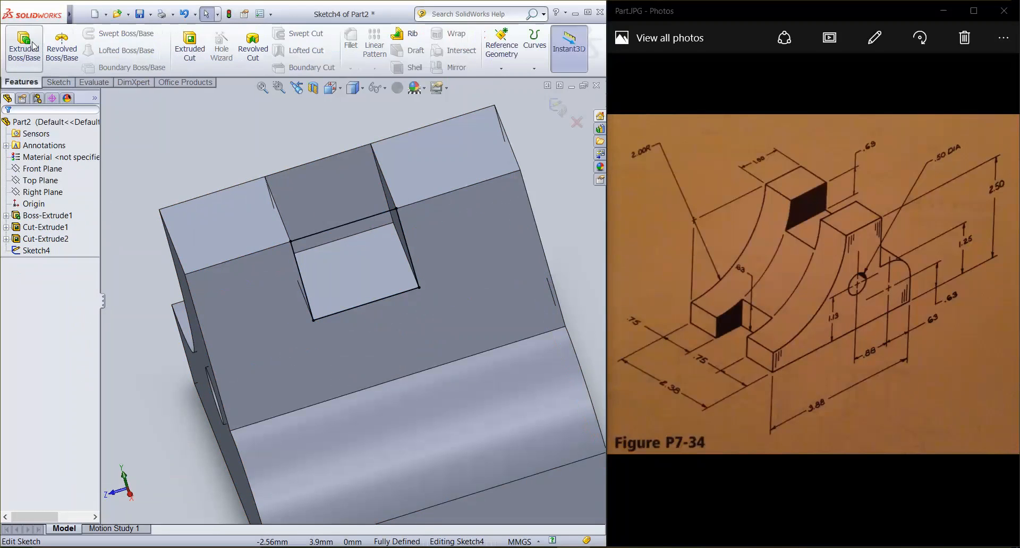
click(190, 47)
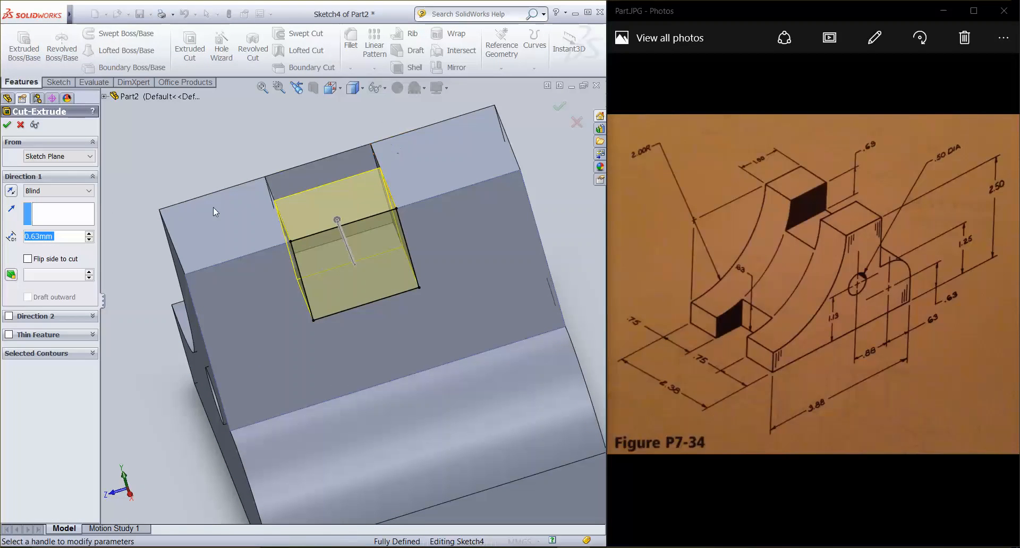
click(58, 190)
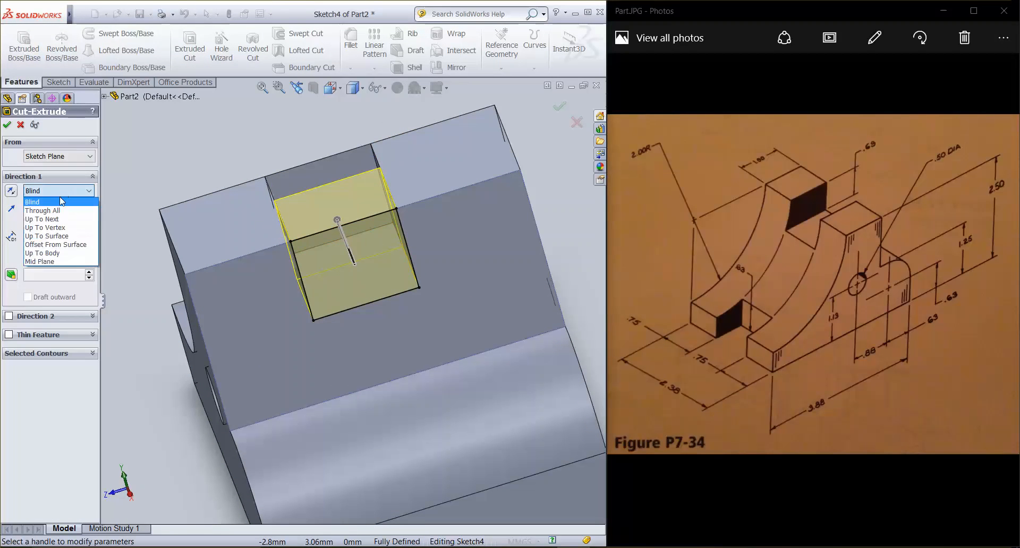
click(52, 211)
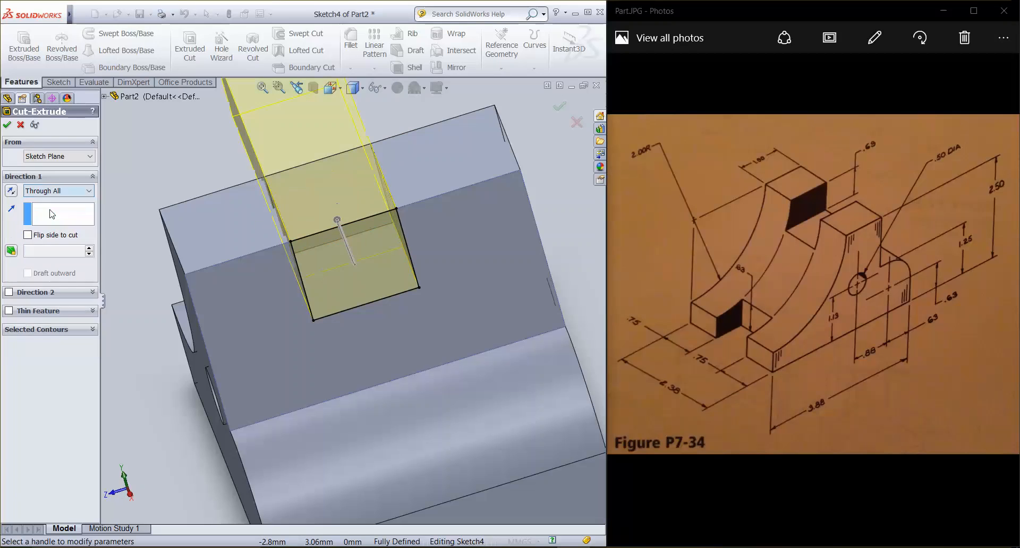
click(6, 126)
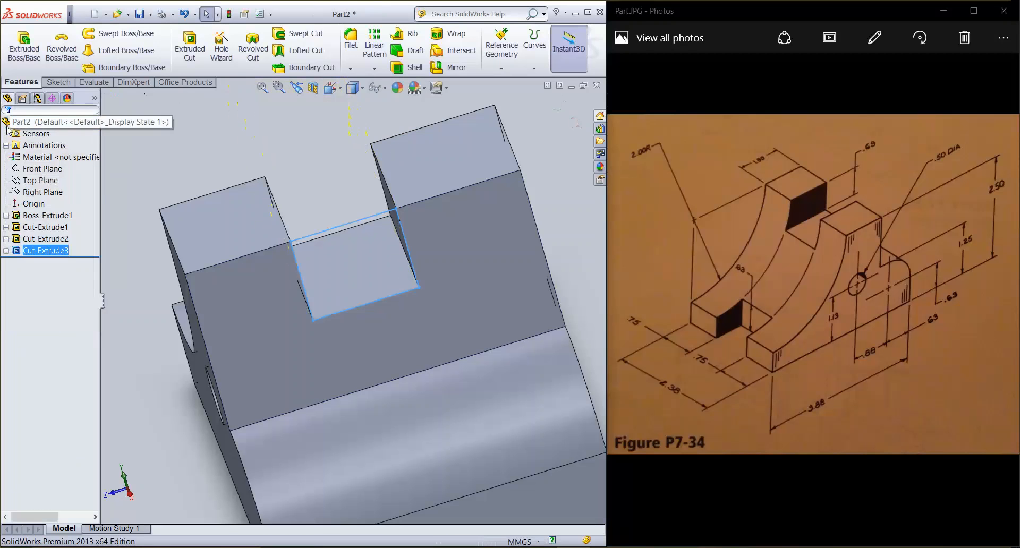
Examine the bracket from several sides and compare its notches with the reference drawing.
middle_drag(240, 229, 282, 248)
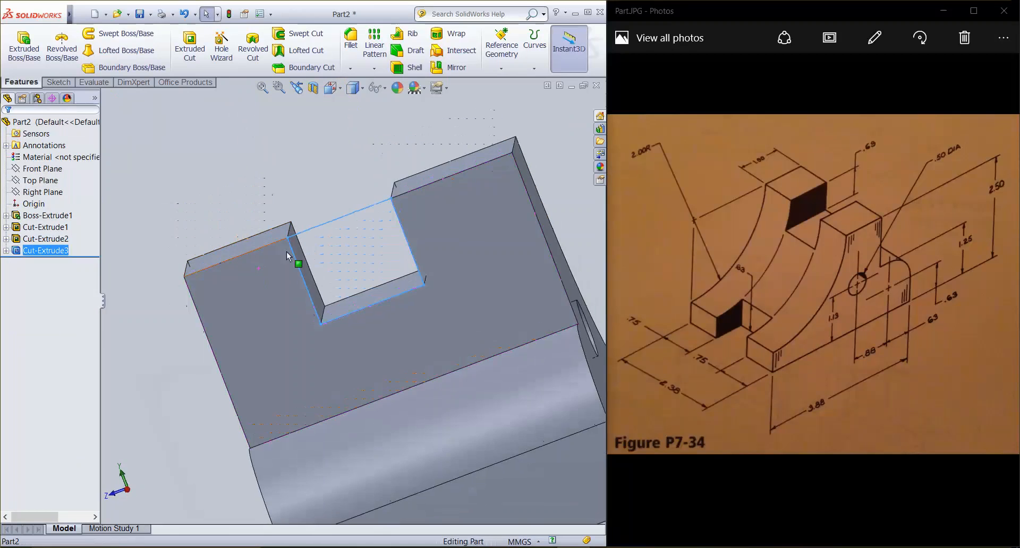
middle_drag(255, 290, 241, 319)
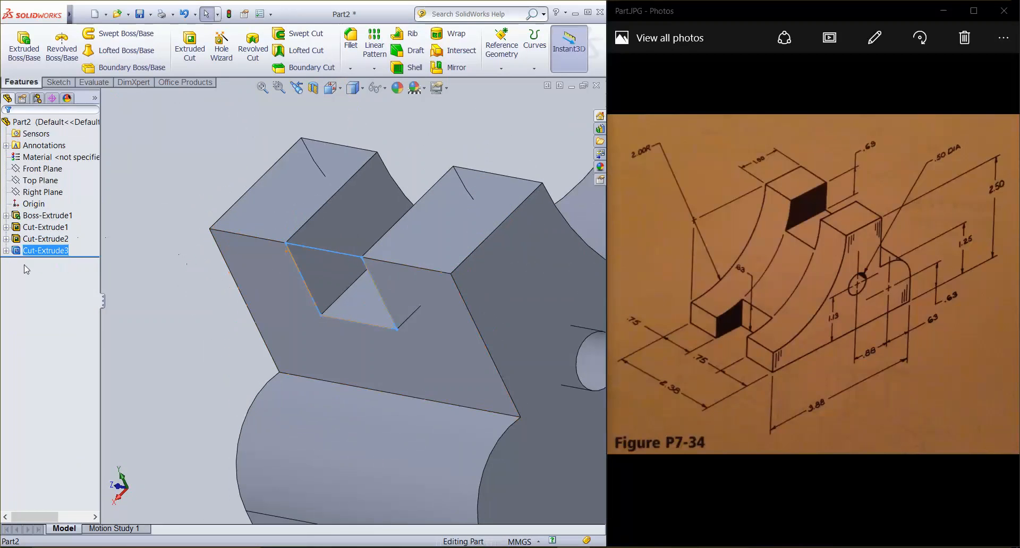
click(34, 204)
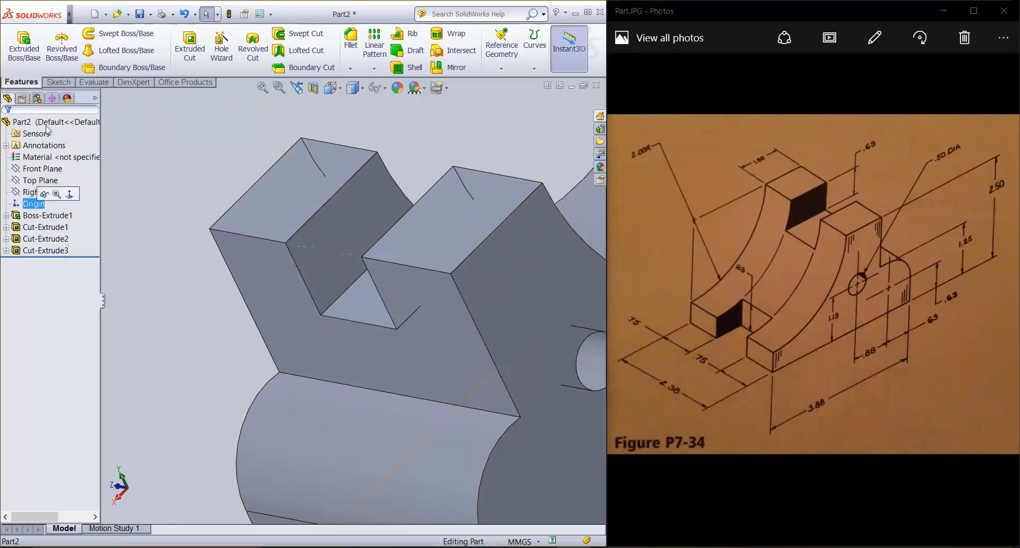
click(42, 123)
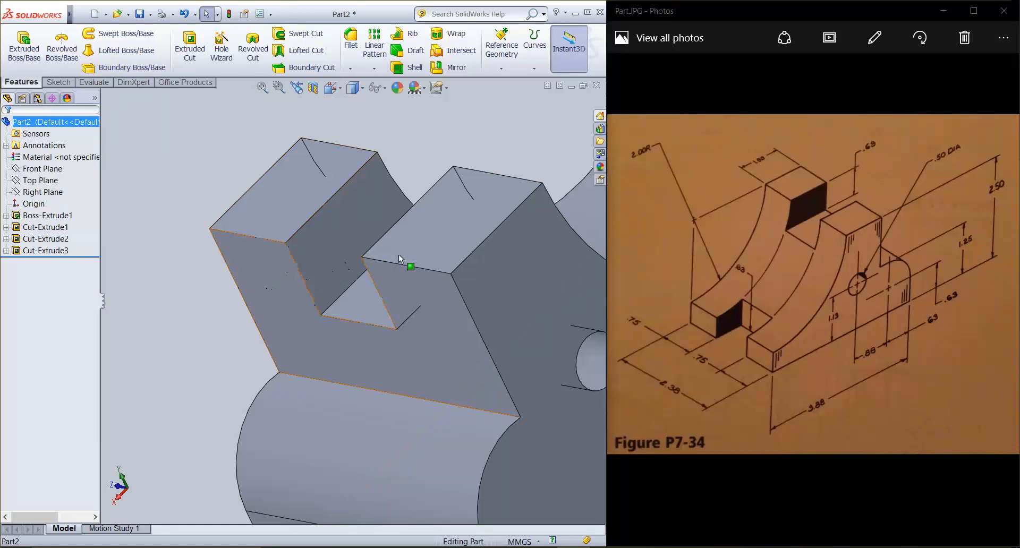
middle_drag(399, 255, 346, 483)
scroll(356, 299, down, 5)
scroll(340, 314, up, 5)
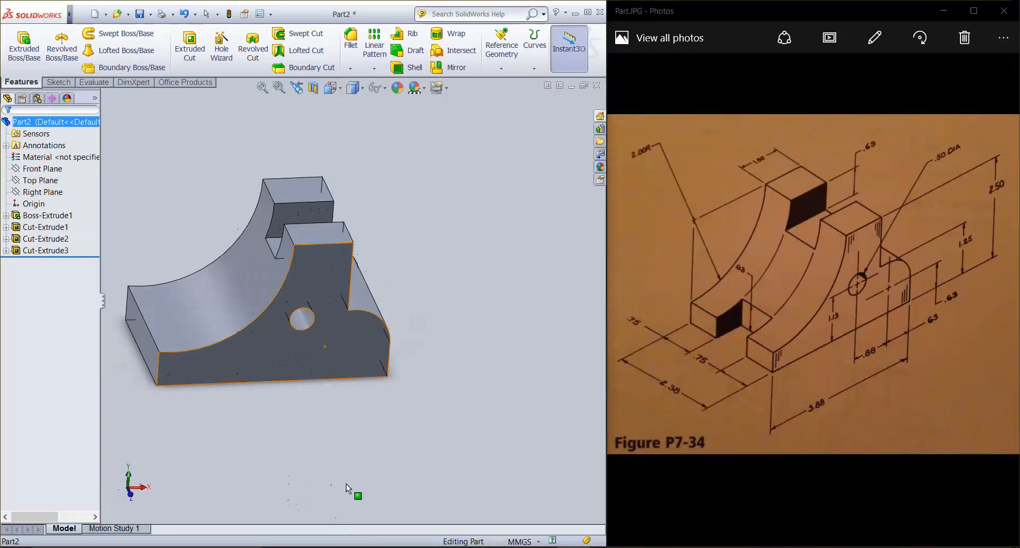
middle_drag(326, 403, 414, 396)
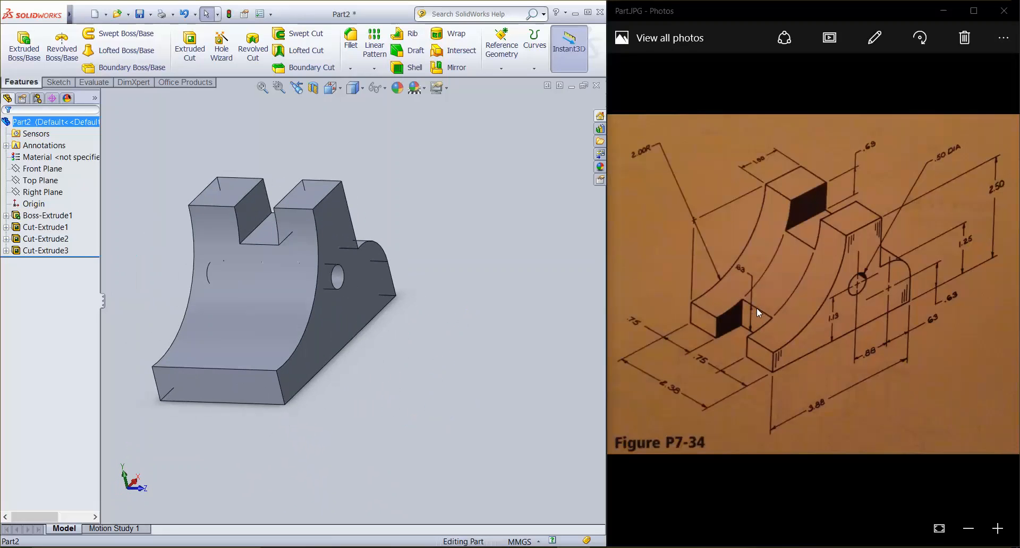
middle_drag(364, 271, 345, 275)
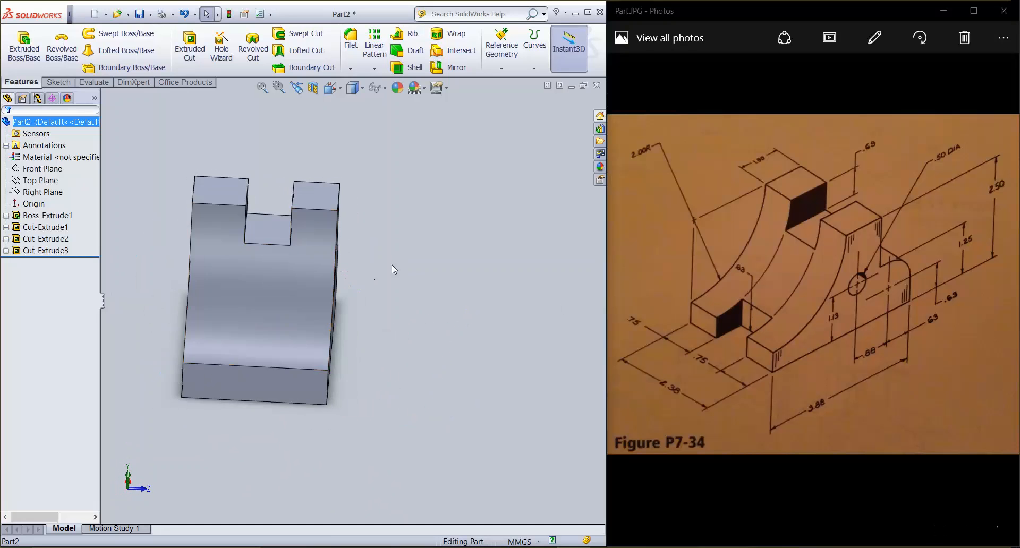
Start a sketch on the low front end face and draw a rectangle about 0.55 mm wide spanning the face's full height.
click(249, 375)
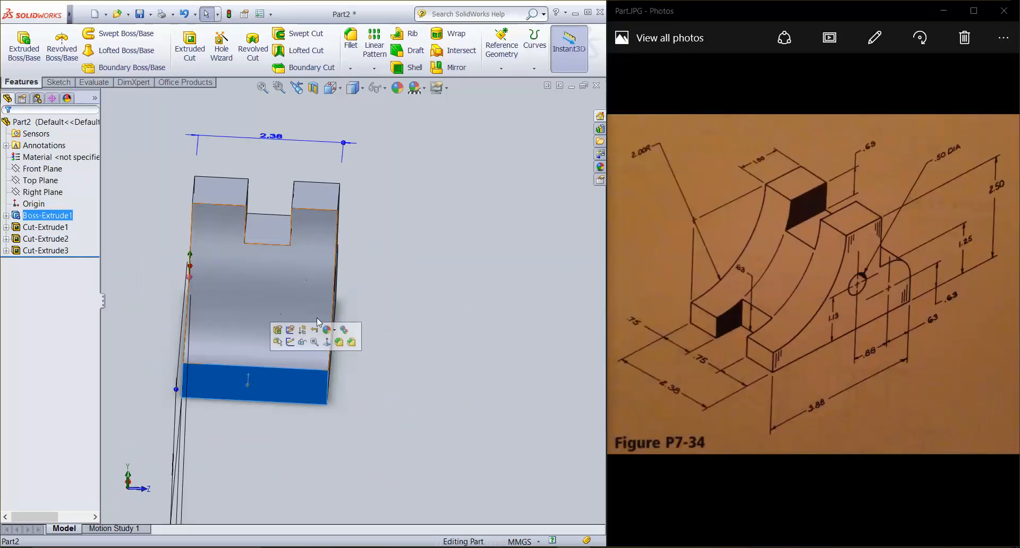
click(327, 342)
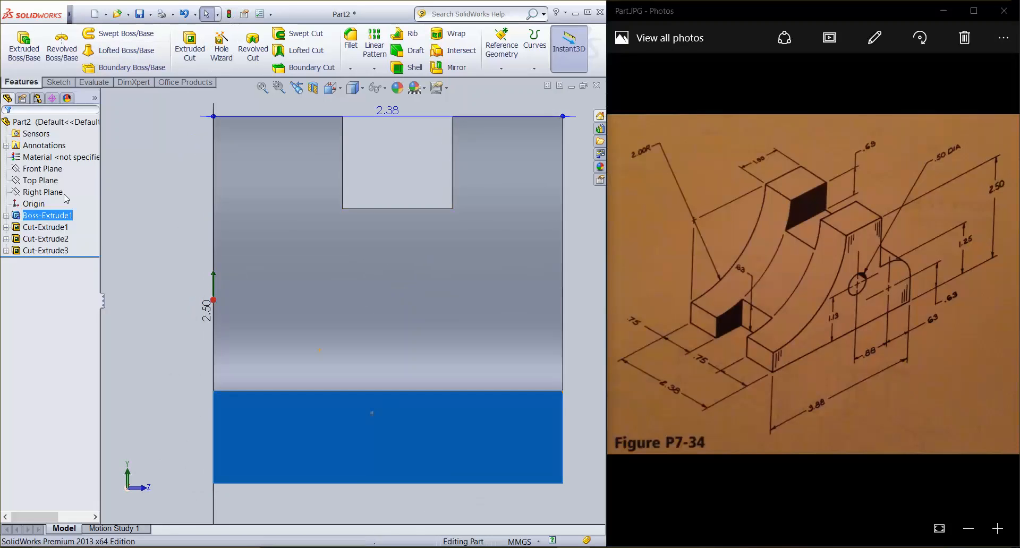
right_click(295, 438)
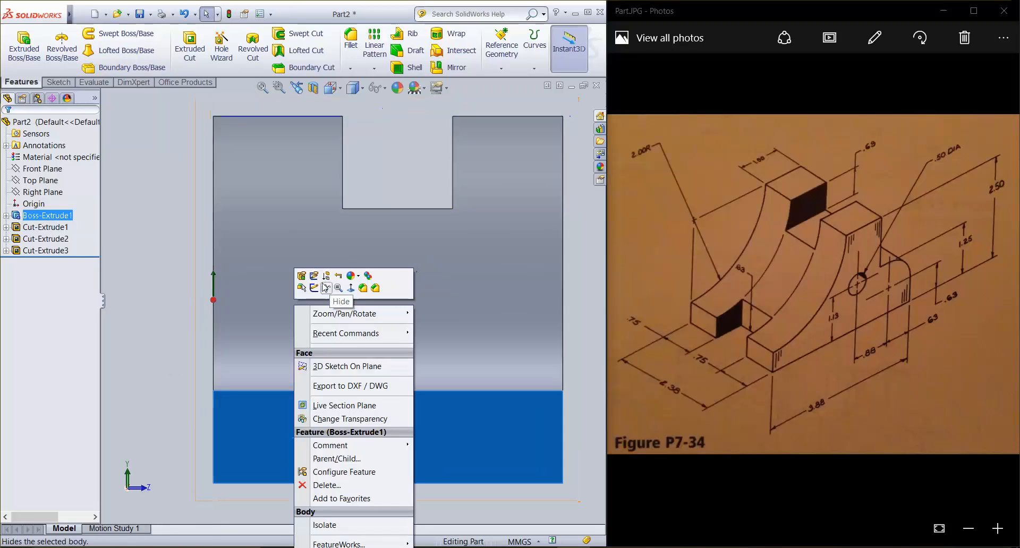
click(314, 289)
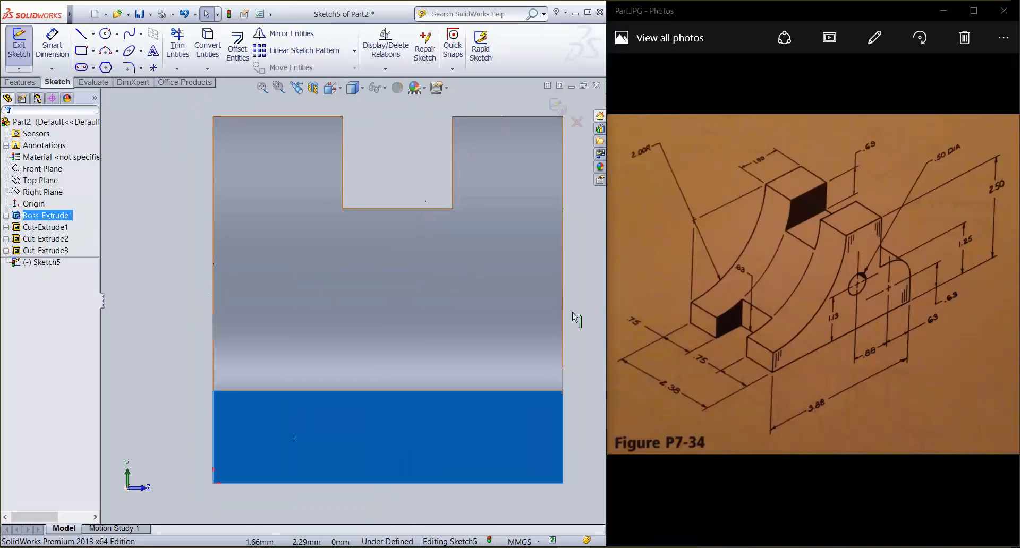
click(85, 52)
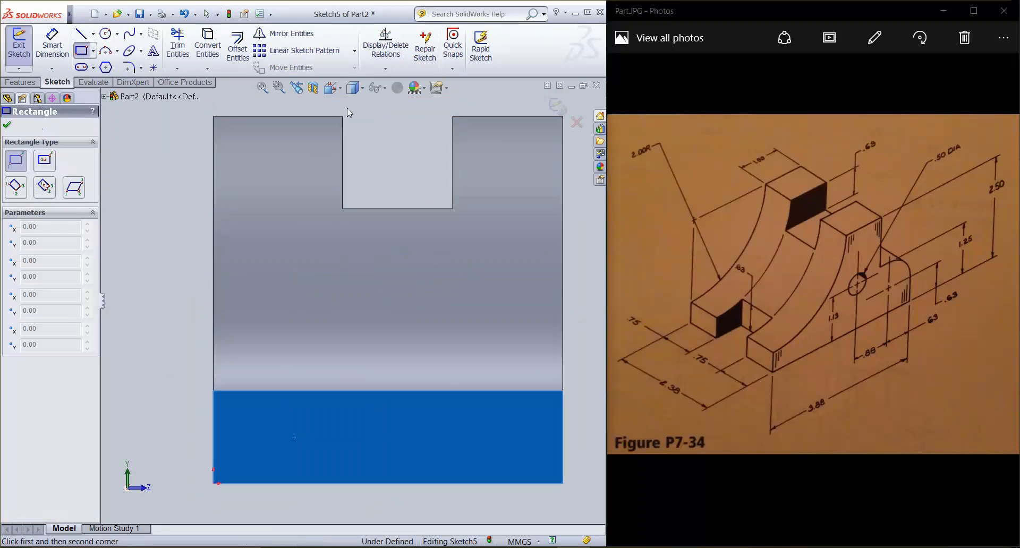
click(350, 483)
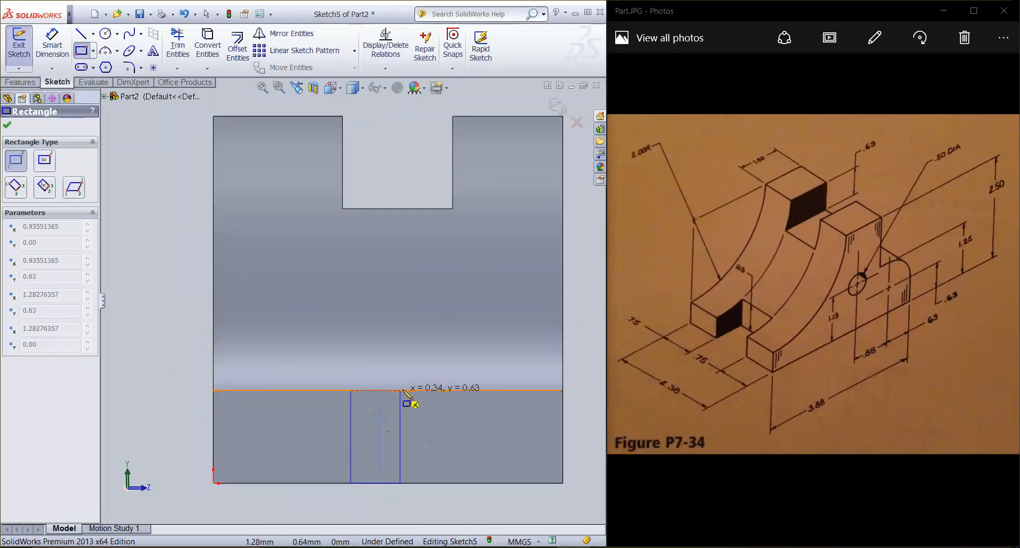
click(431, 391)
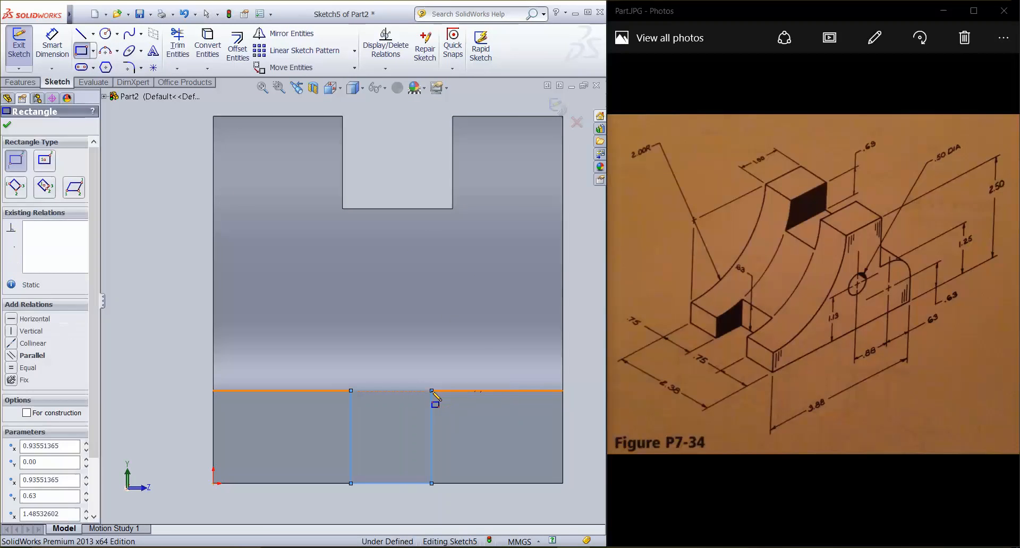
key(Escape)
Dimension the rectangle's near vertical side 0.75 mm from the side edge of the front face.
click(52, 47)
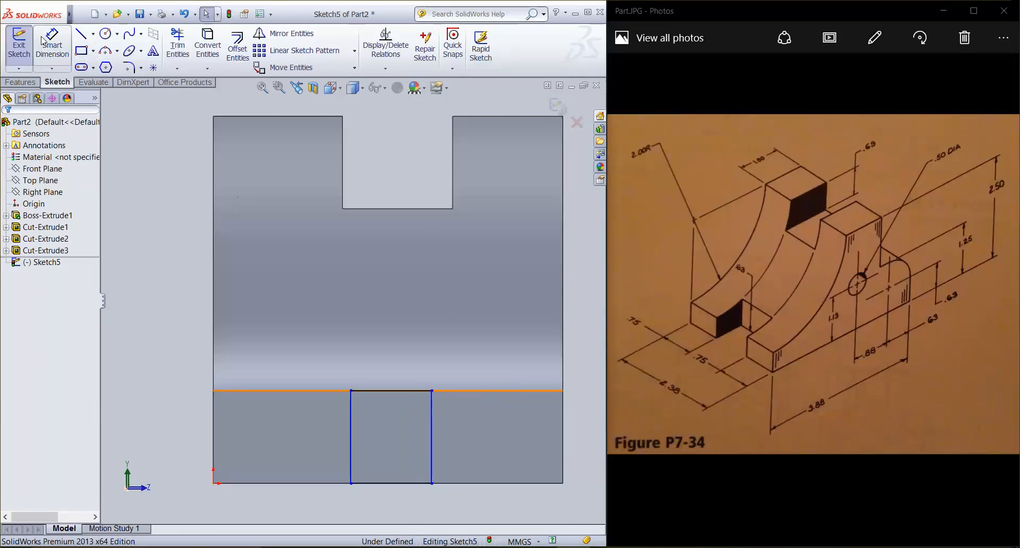
click(351, 471)
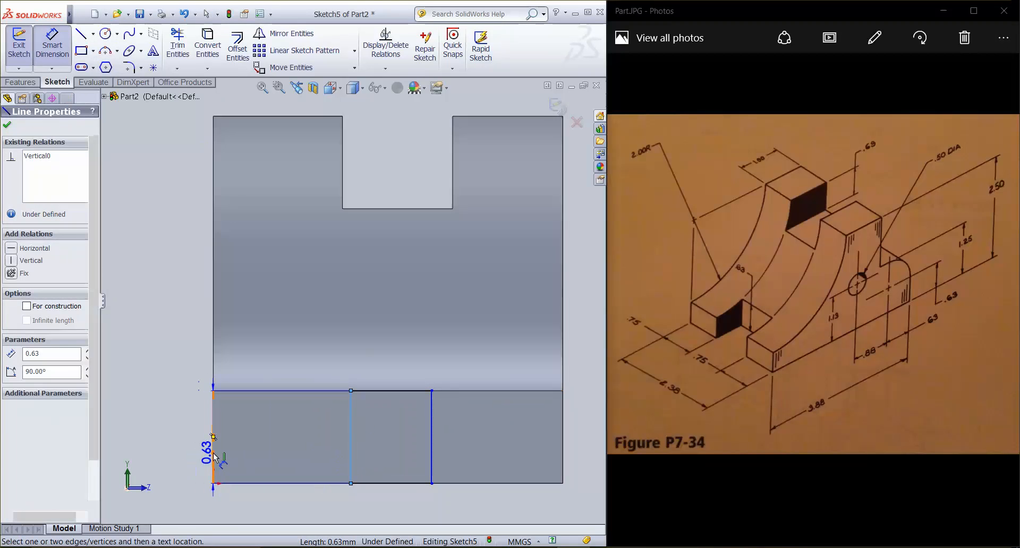
click(205, 342)
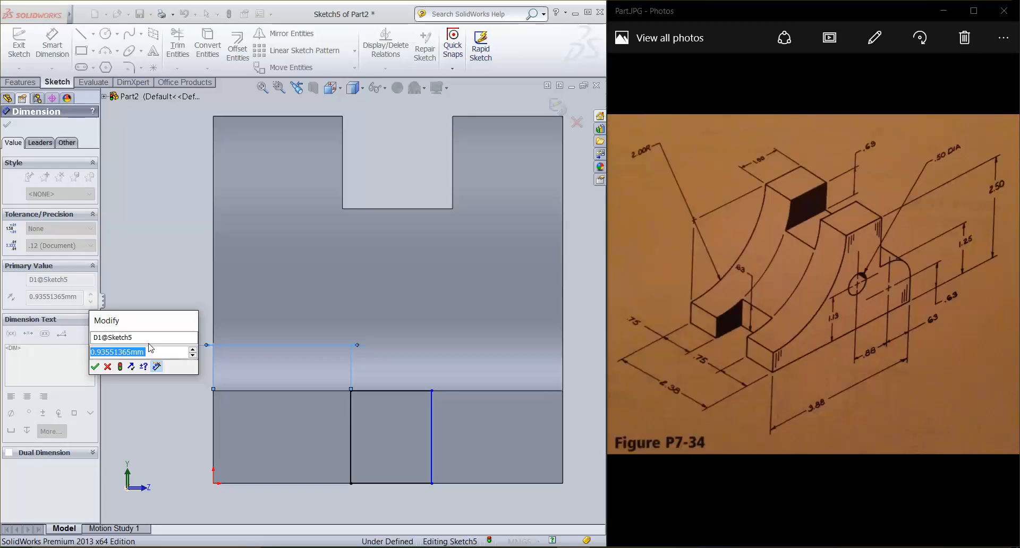
text(.)
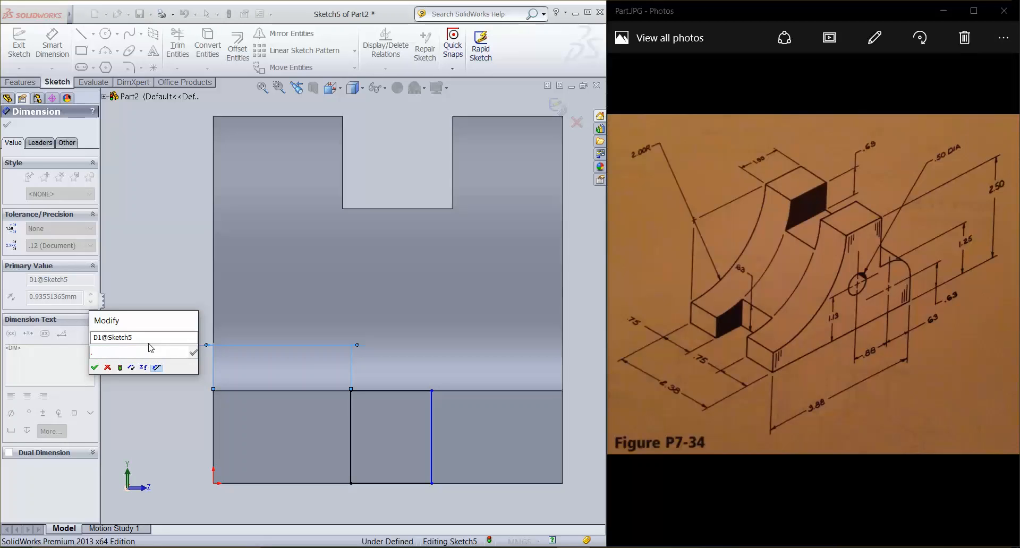
text(75)
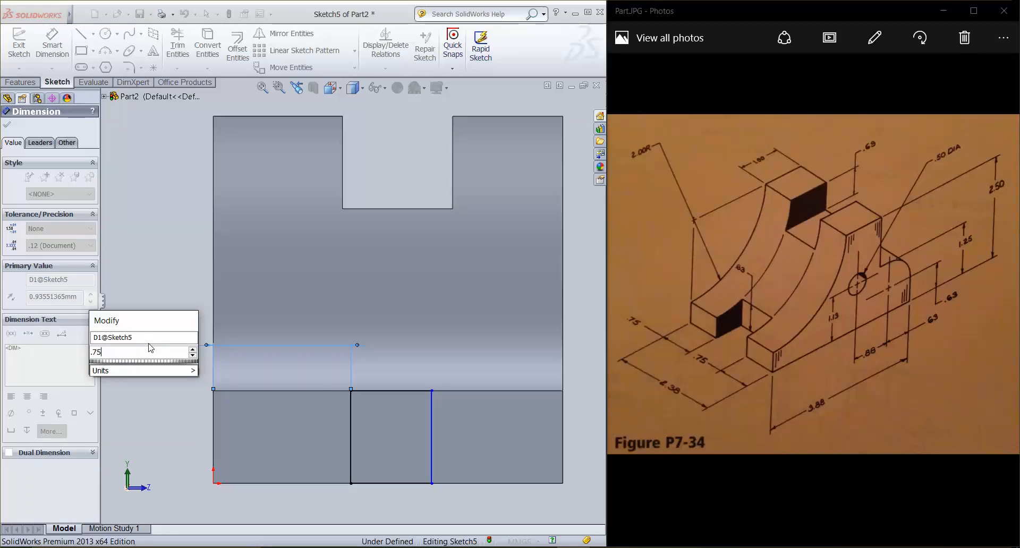
key(Return)
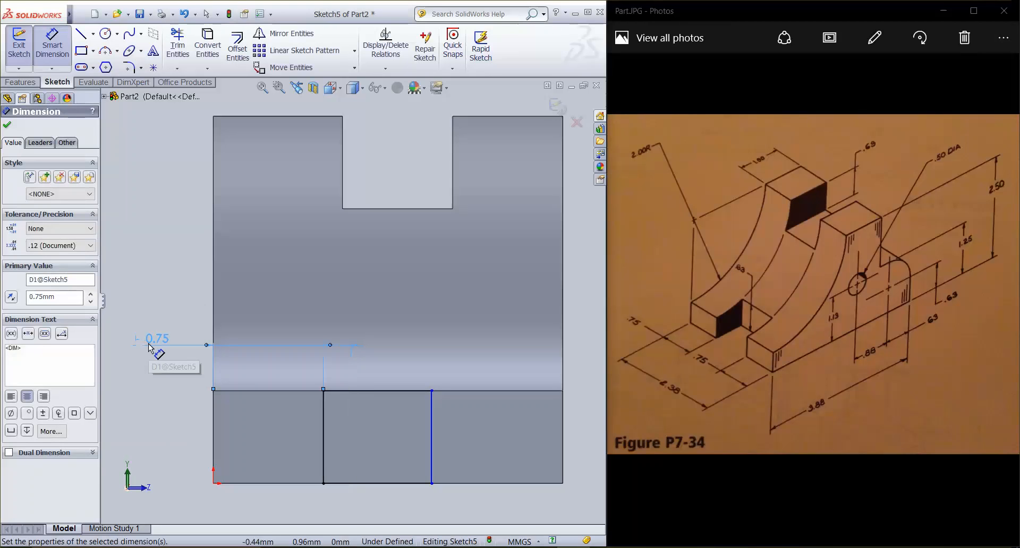
click(361, 485)
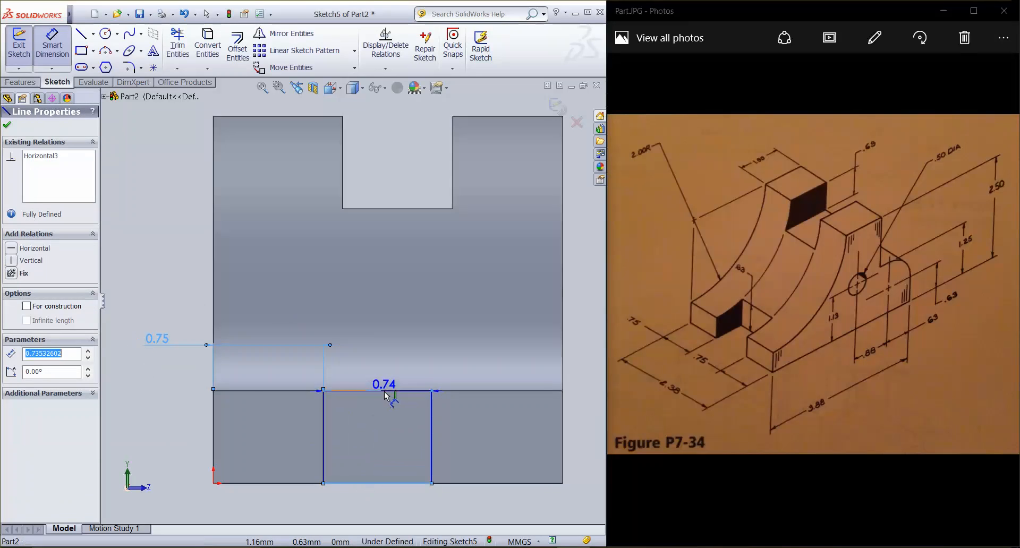
click(190, 434)
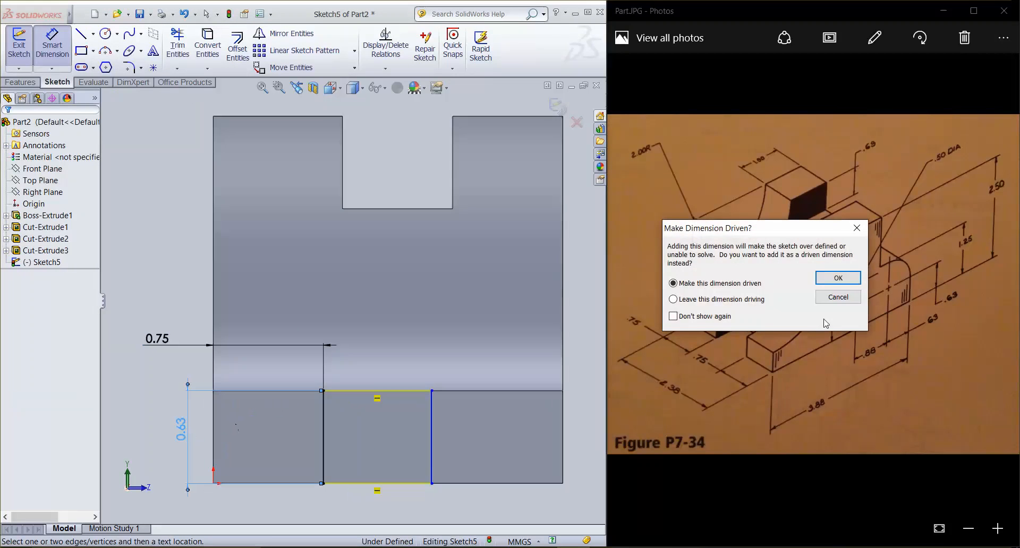
click(837, 297)
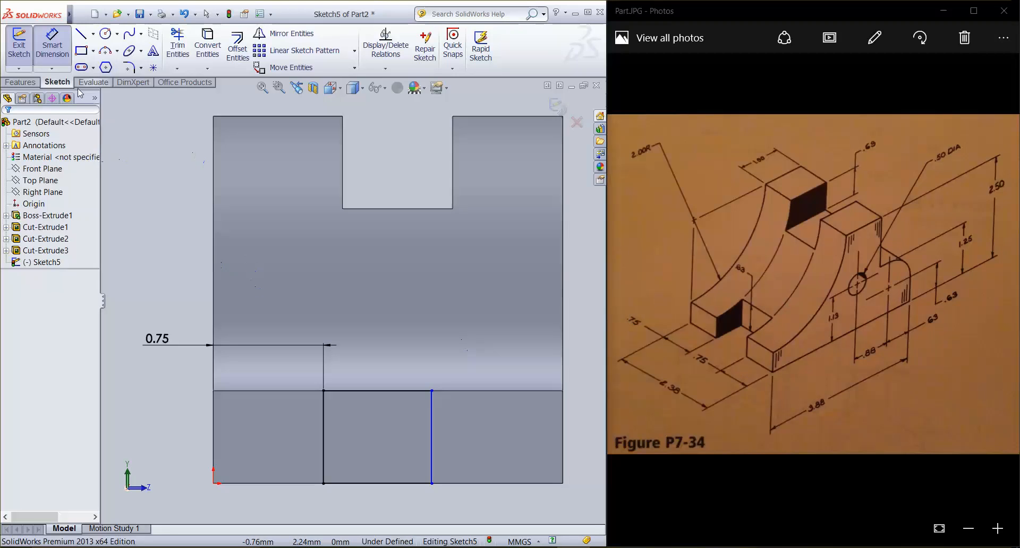
Cut-extrude the front rectangle with a blind depth of 0.69 mm to form the notch in the low front end.
click(27, 82)
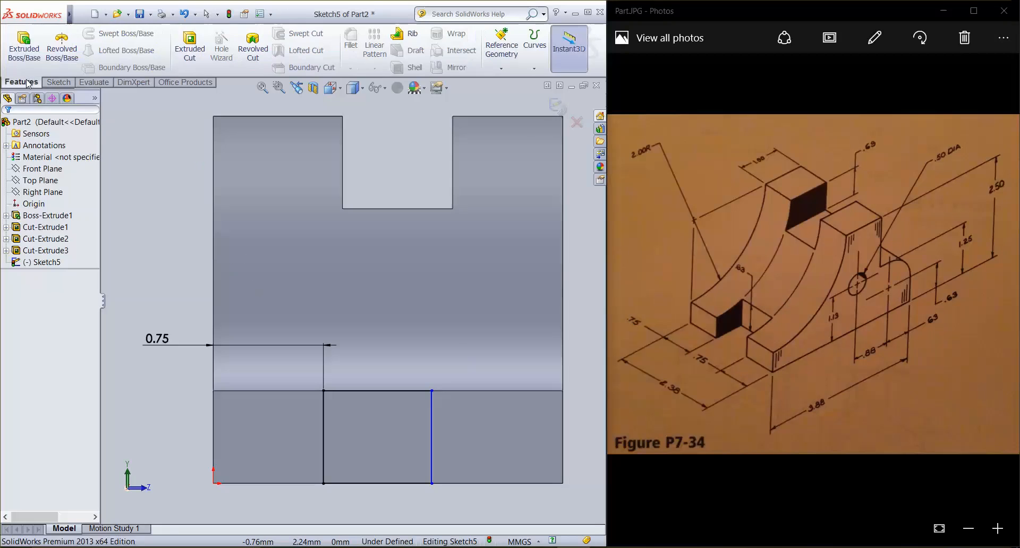
click(189, 49)
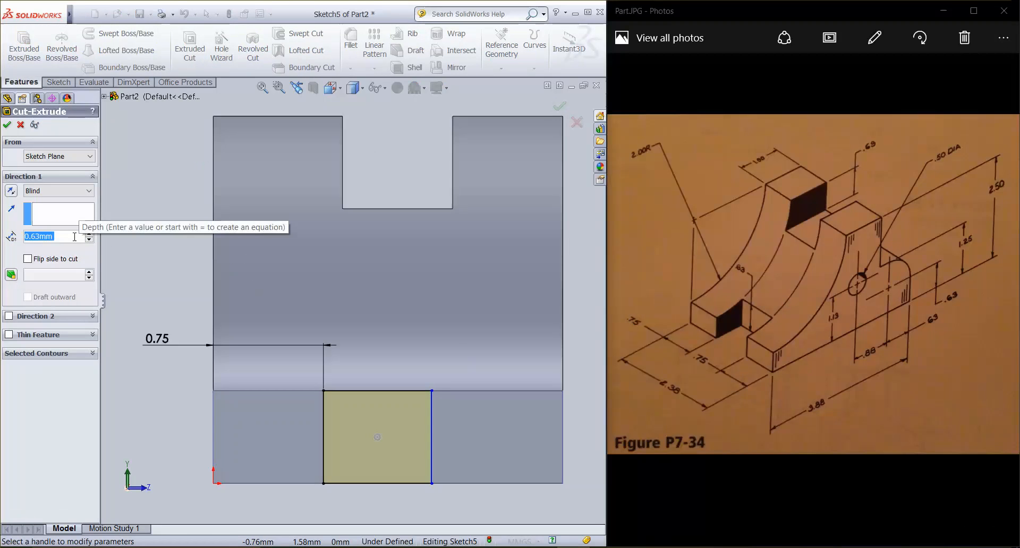
text(.69)
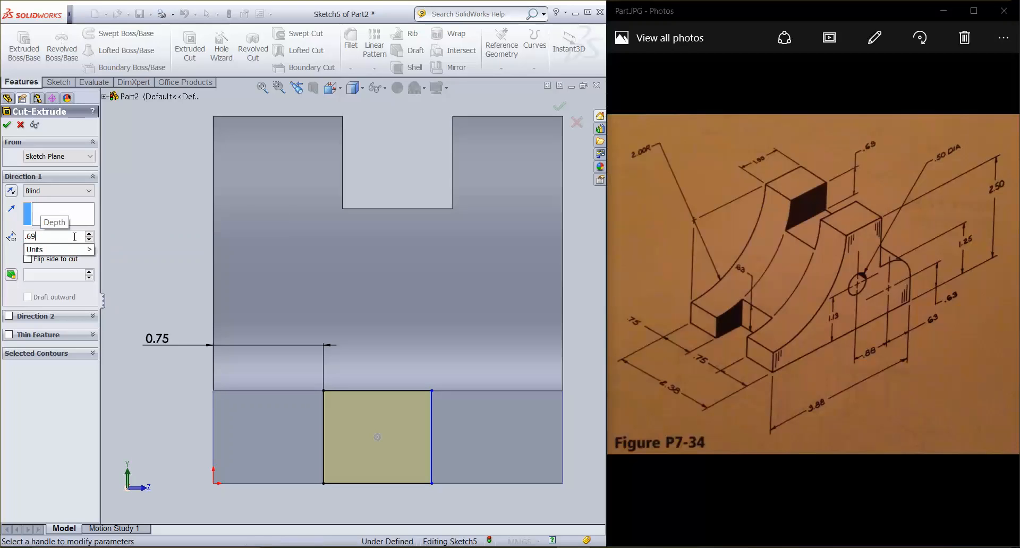
click(10, 124)
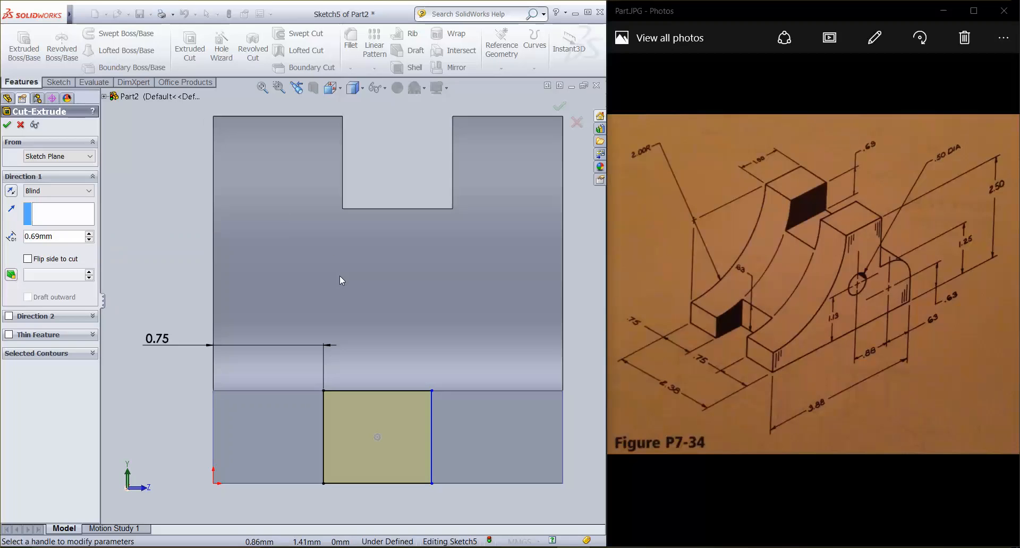
middle_drag(413, 370, 359, 432)
scroll(355, 393, up, 2)
scroll(358, 394, down, 3)
scroll(358, 403, up, 3)
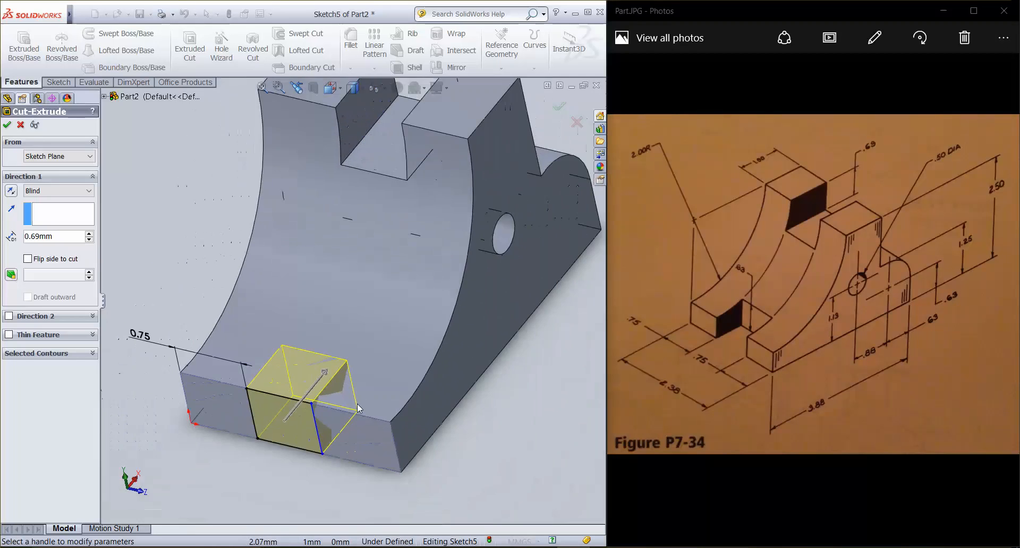
scroll(358, 404, down, 2)
scroll(358, 405, up, 4)
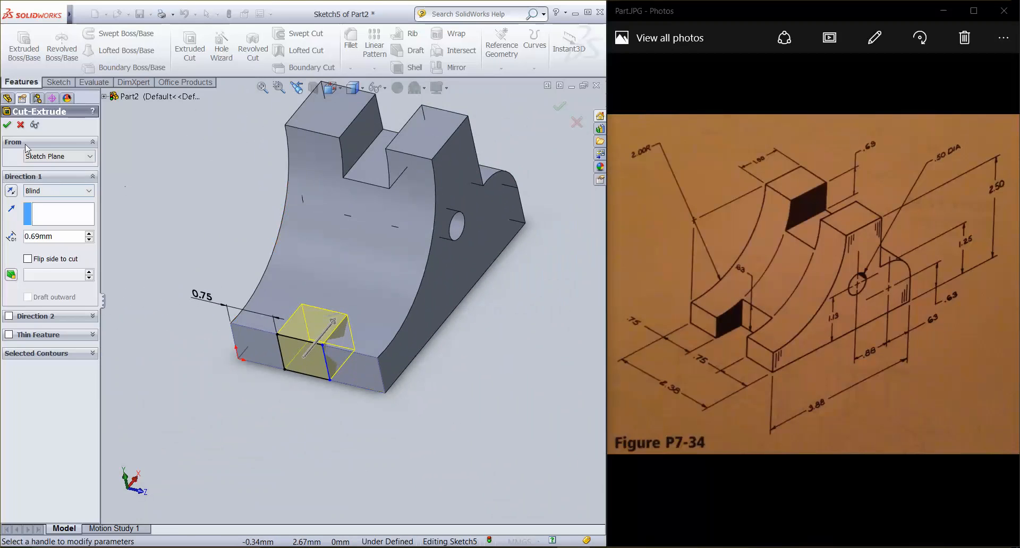
click(7, 126)
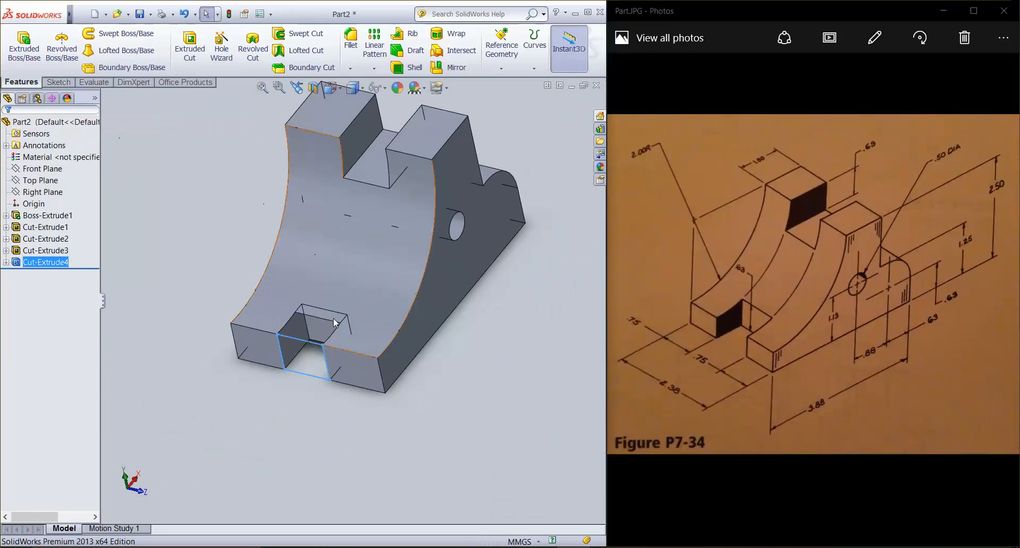
Examine the front notch and the curved face from several angles, including a view normal to the curved face.
mouse_move(336, 321)
middle_down()
mouse_move(342, 286)
mouse_move(376, 230)
mouse_move(292, 281)
mouse_move(296, 296)
mouse_move(368, 242)
mouse_move(338, 323)
middle_up()
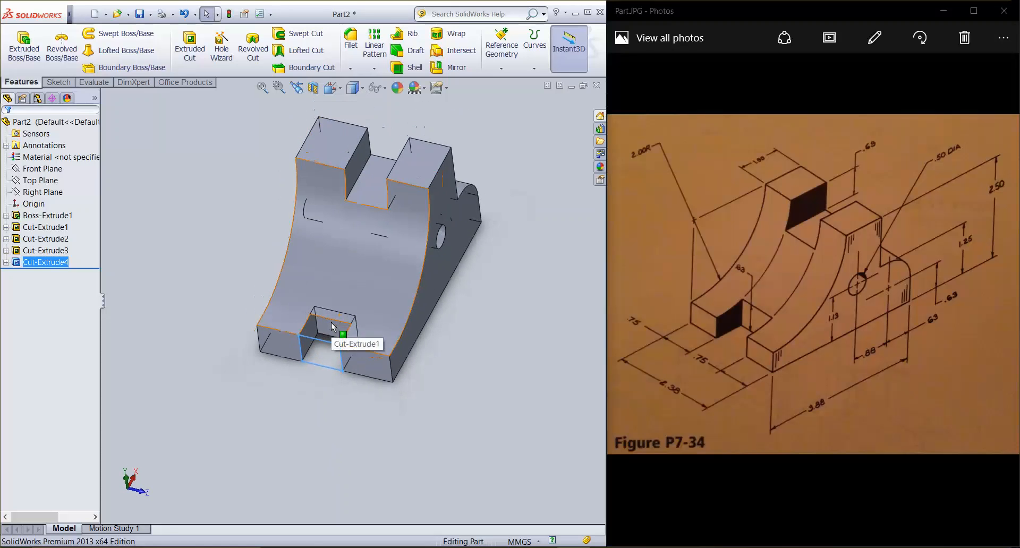
scroll(331, 321, down, 2)
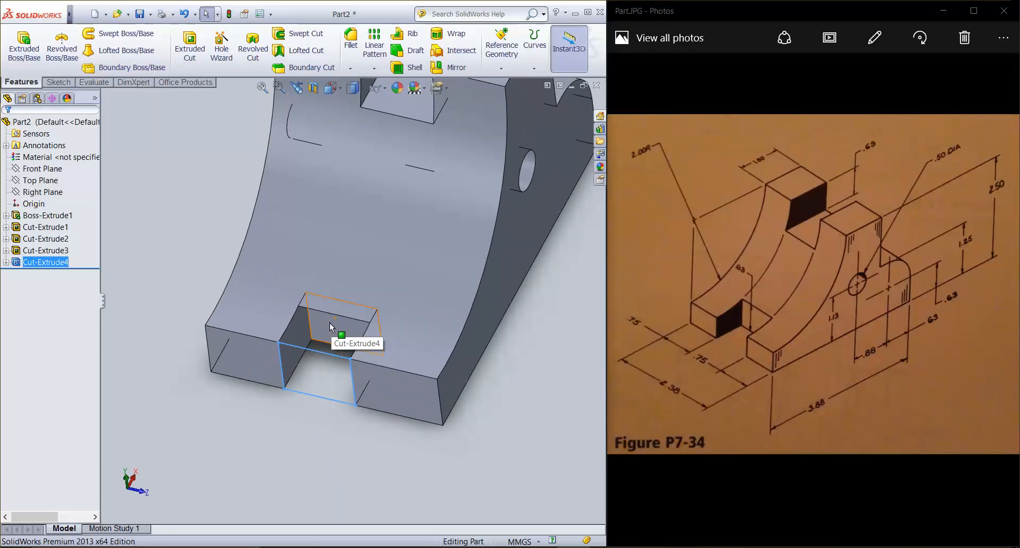
middle_drag(329, 327, 306, 339)
middle_drag(282, 348, 330, 333)
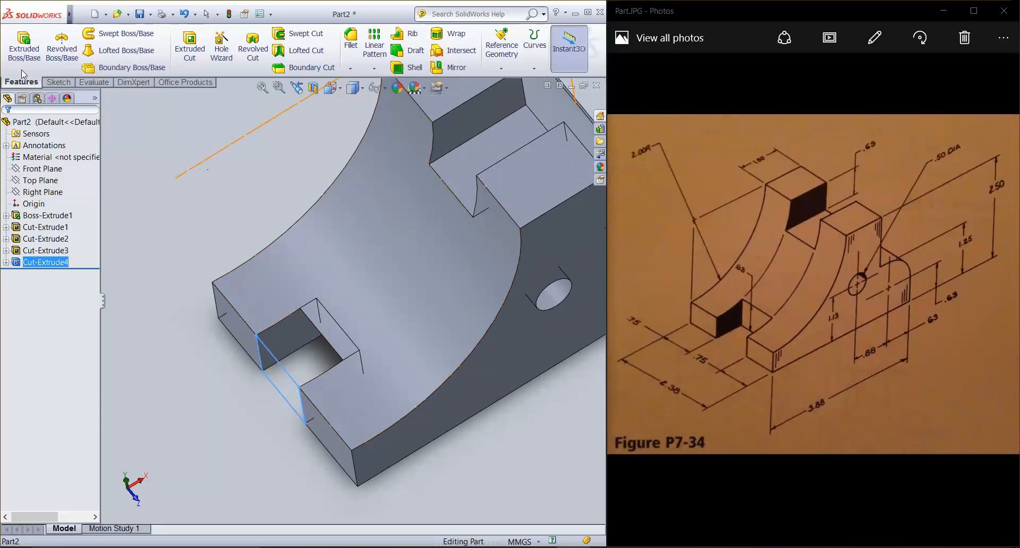
click(64, 84)
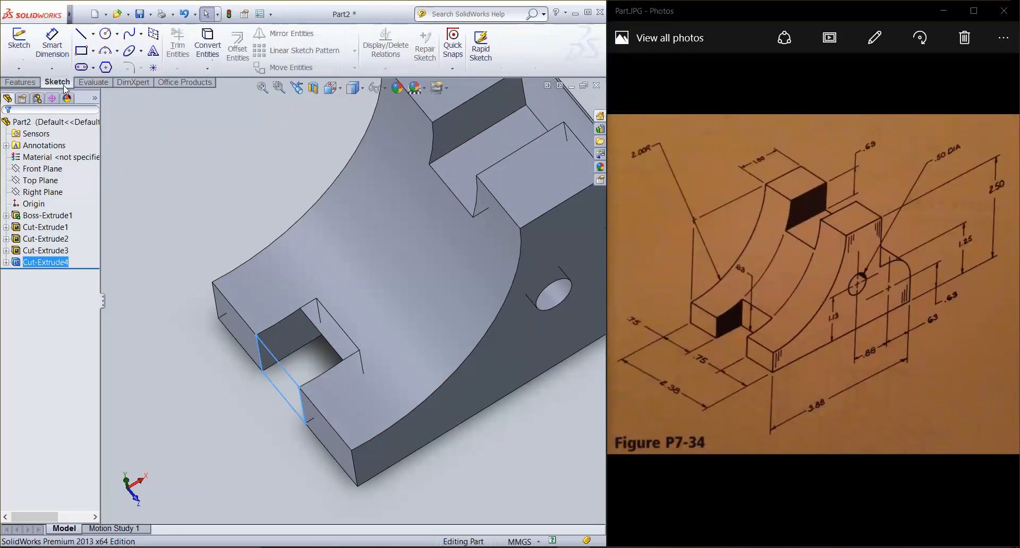
click(331, 330)
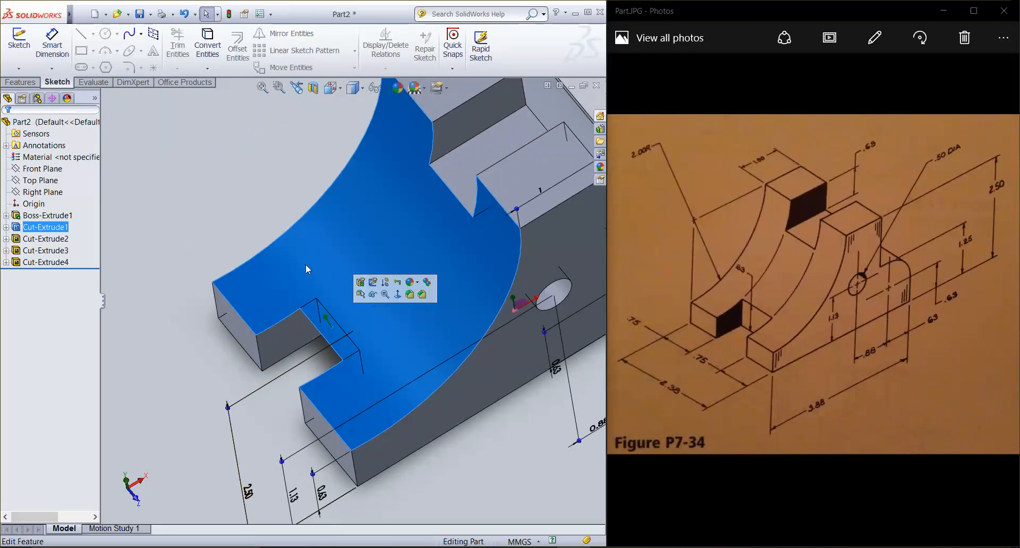
click(329, 330)
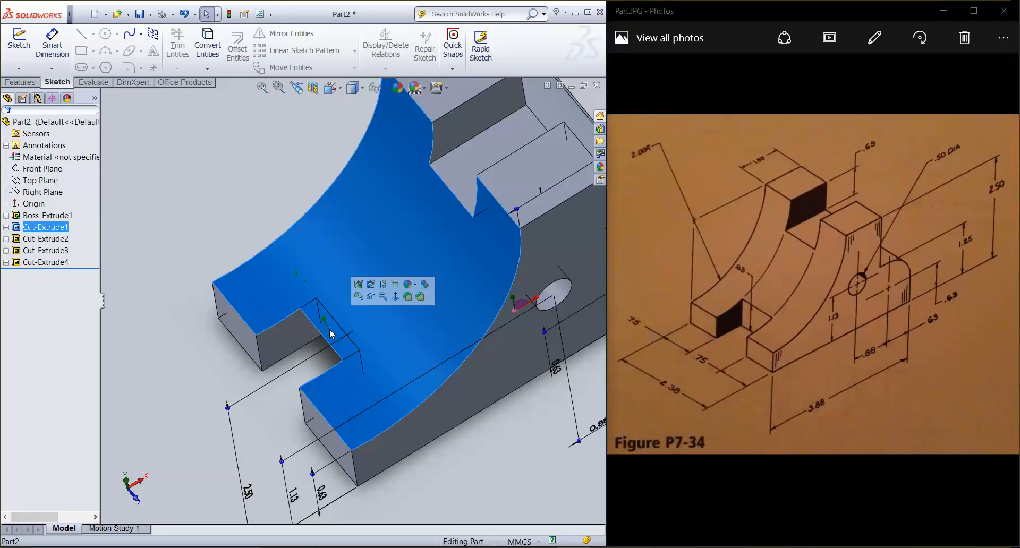
right_click(331, 333)
click(380, 318)
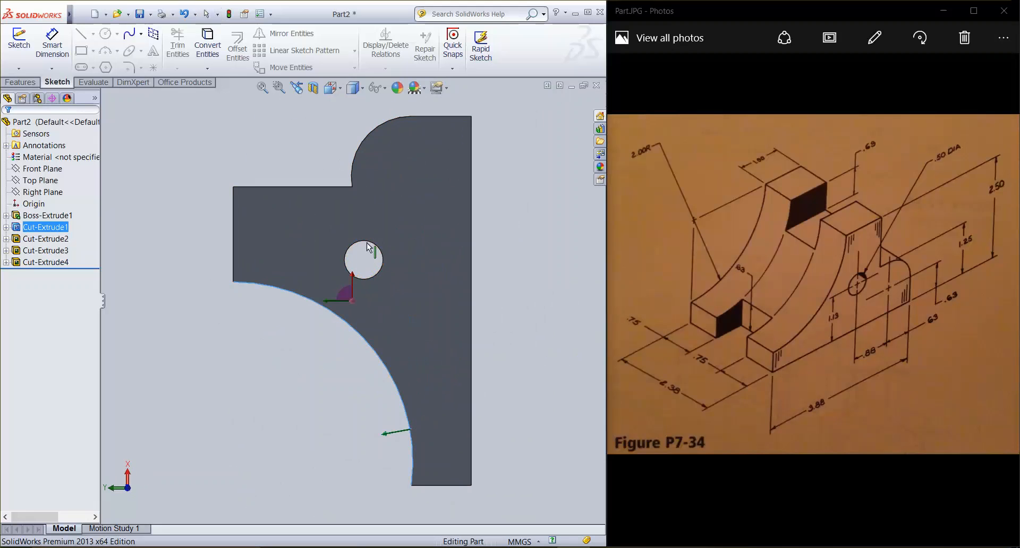
middle_drag(366, 244, 494, 232)
scroll(482, 262, down, 1)
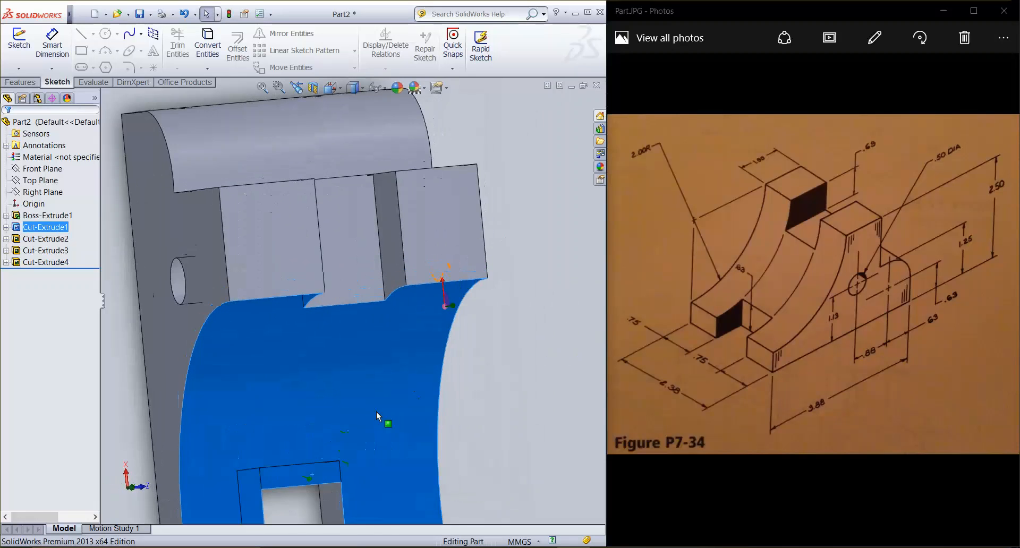
scroll(346, 423, up, 3)
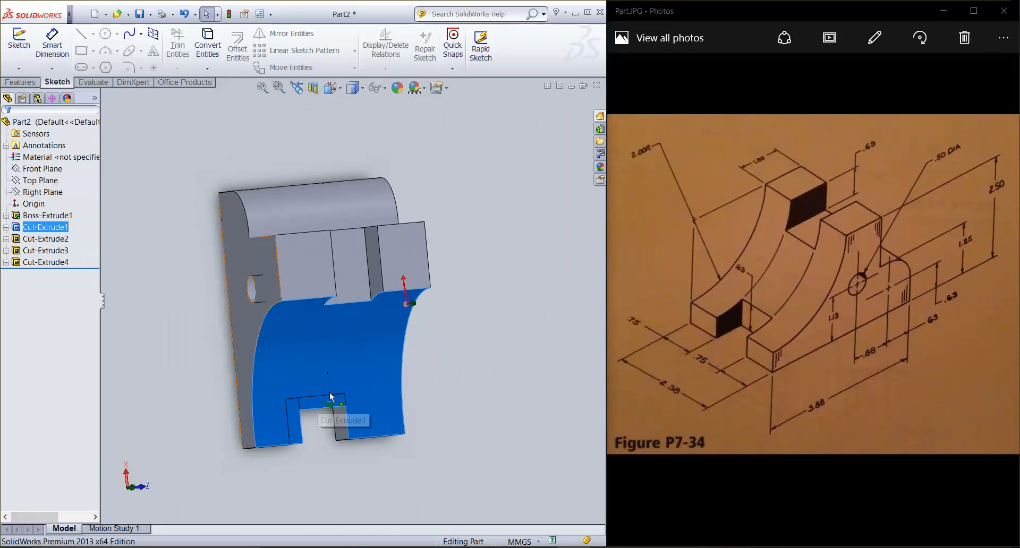
right_click(337, 374)
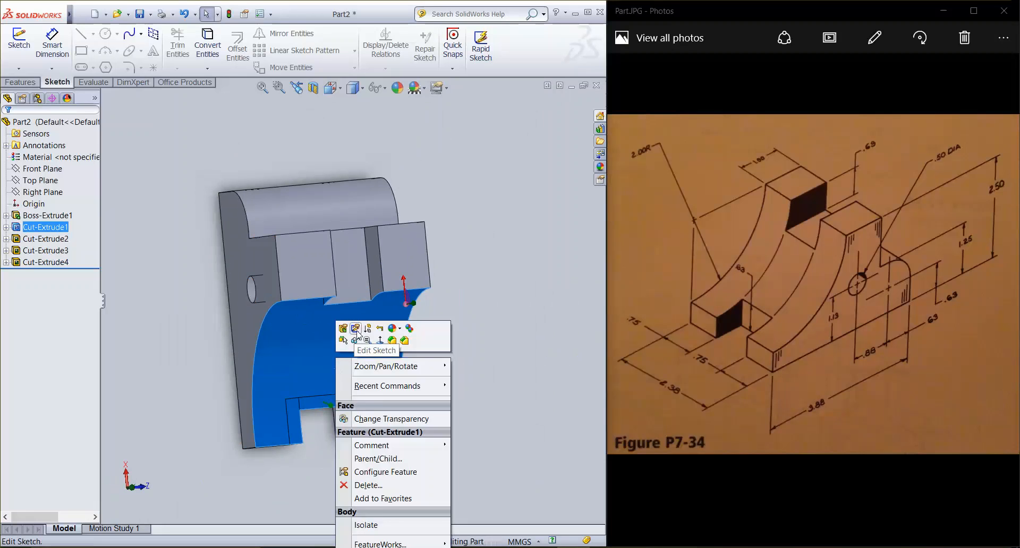
click(356, 332)
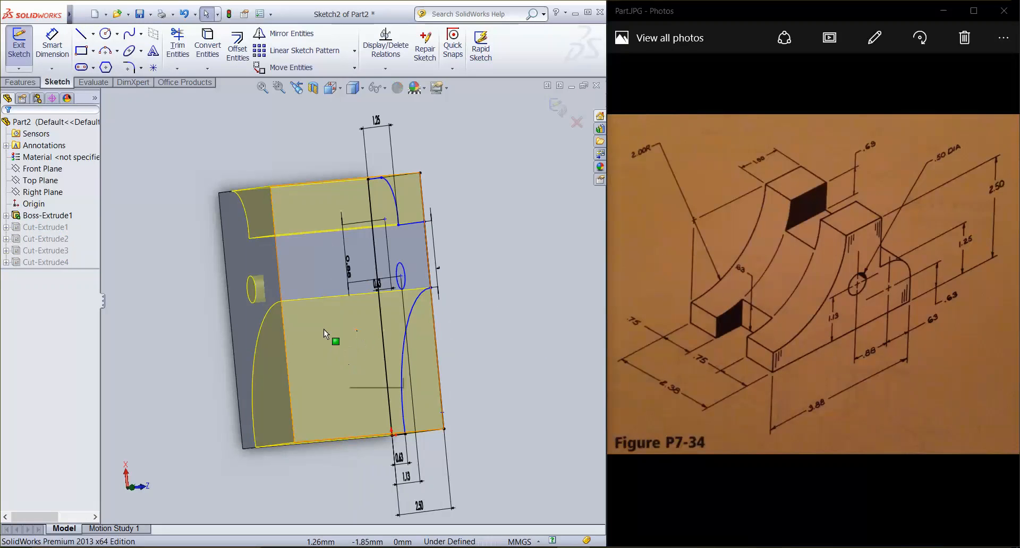
middle_drag(323, 329, 317, 316)
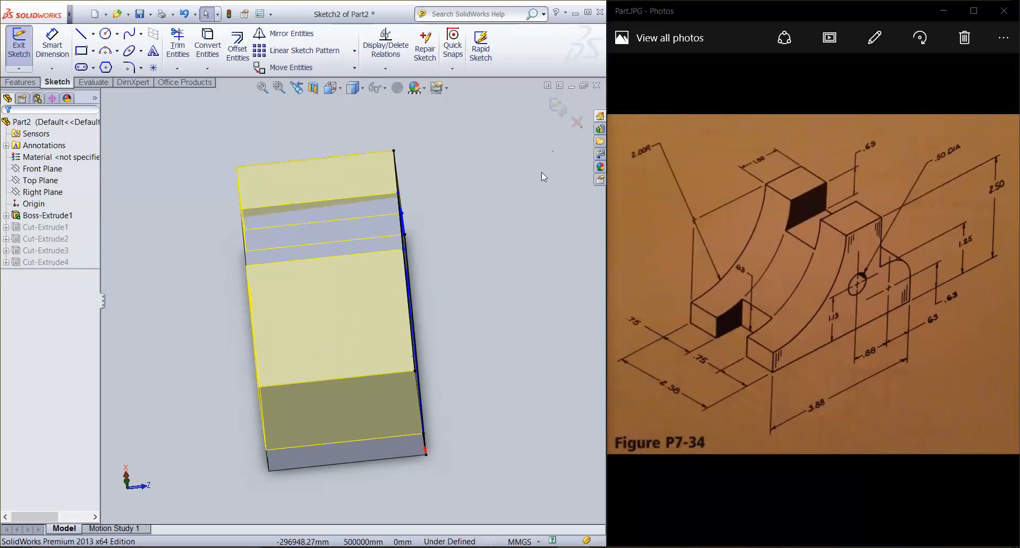
click(577, 122)
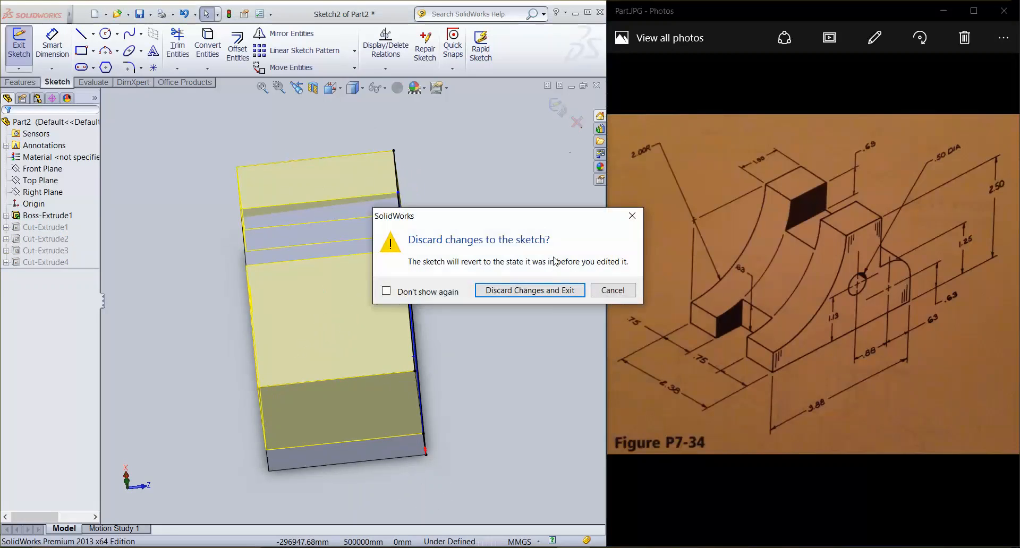
click(572, 294)
Start a sketch on the flat underside left inside the front notch and draw a rectangle about 0.19 by 0.74 mm covering it.
middle_drag(327, 403, 369, 256)
scroll(323, 340, down, 6)
click(373, 266)
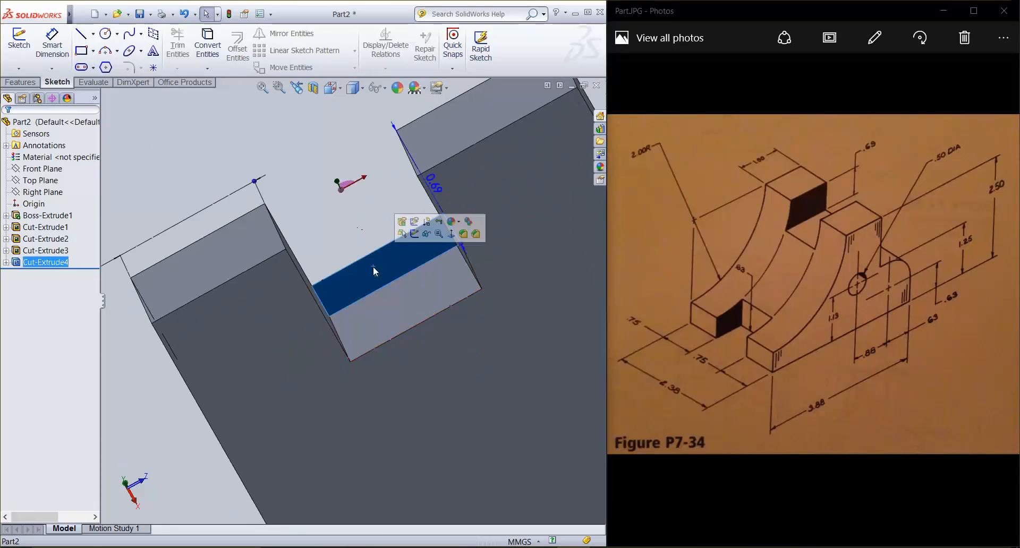
click(415, 234)
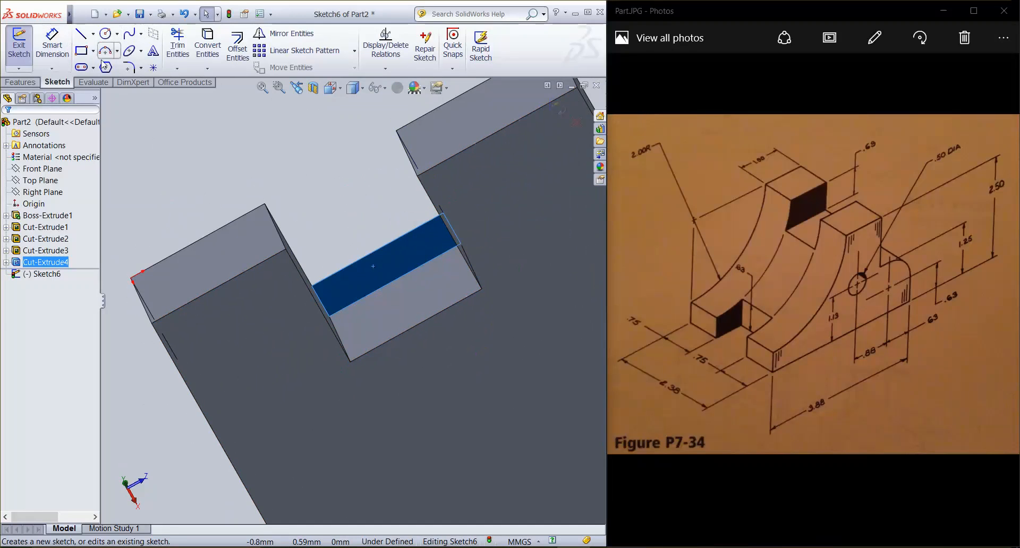
click(81, 50)
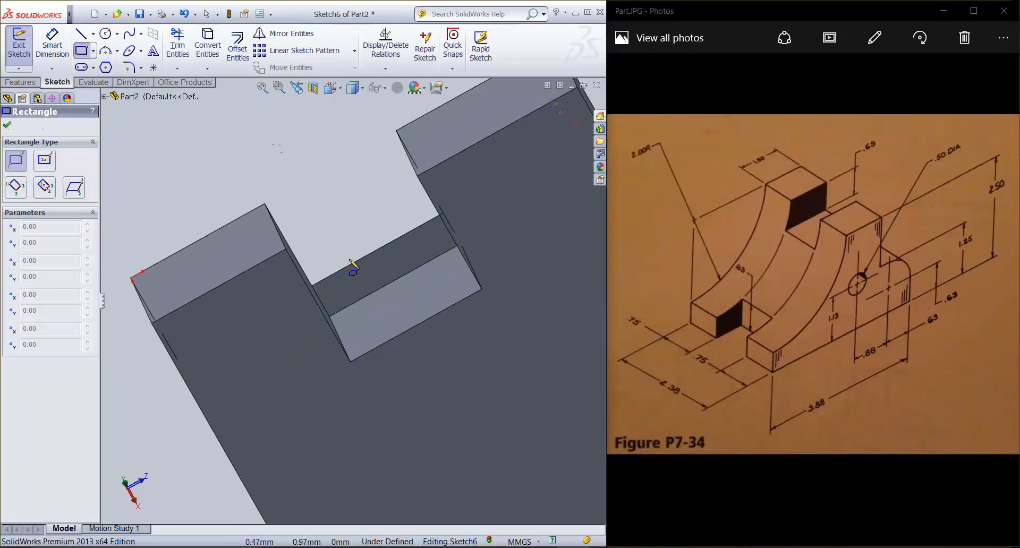
click(330, 317)
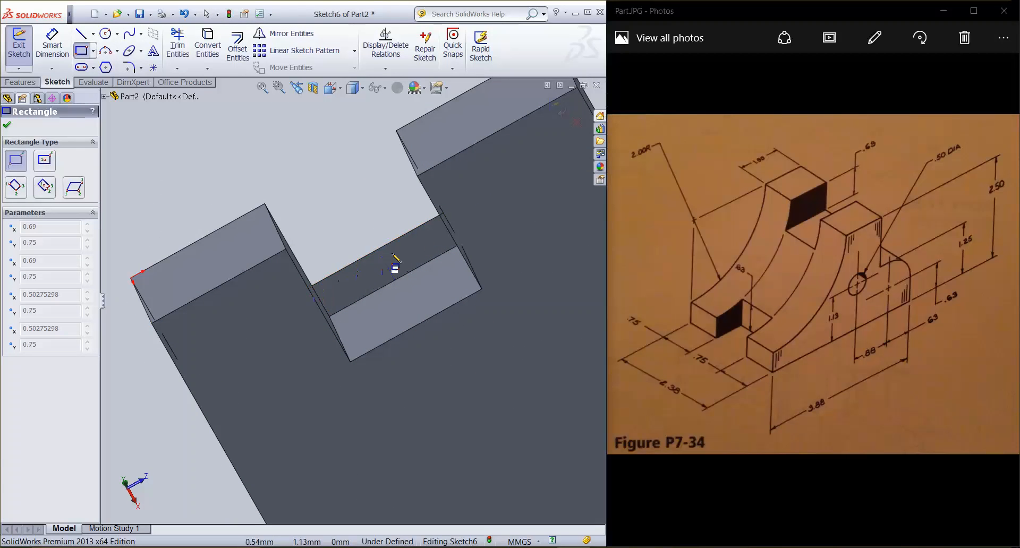
click(442, 215)
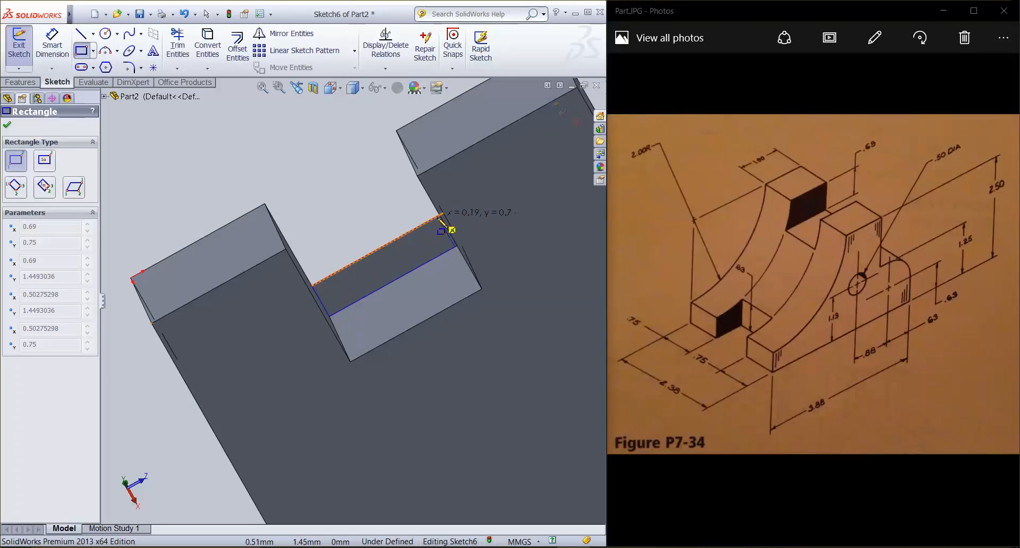
click(443, 214)
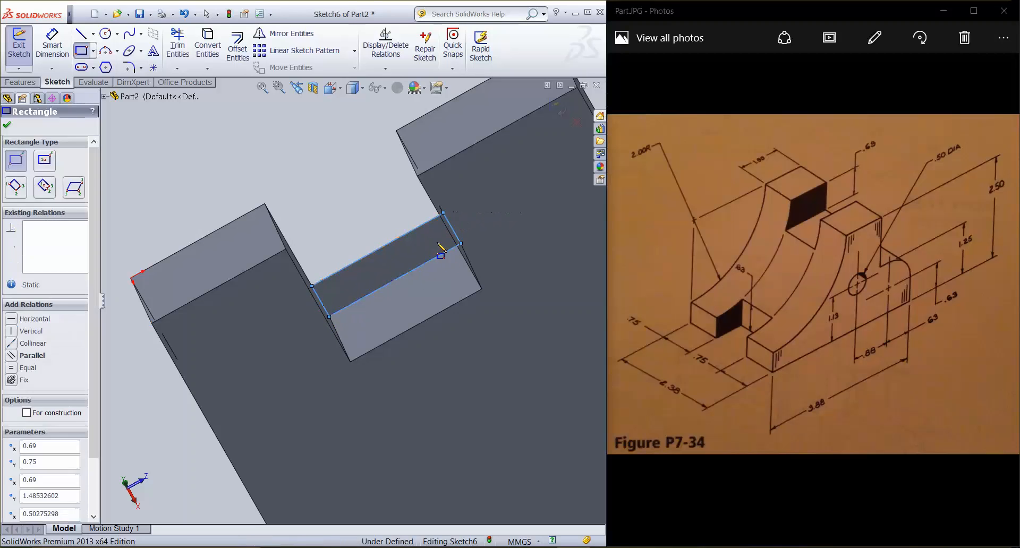
Cut-extrude the rectangle with a blind depth of 0.69 mm up through the curved face to clear the material above the front notch.
mouse_move(432, 256)
middle_down()
mouse_move(519, 369)
mouse_move(503, 396)
mouse_move(391, 287)
mouse_move(419, 340)
middle_up()
click(22, 82)
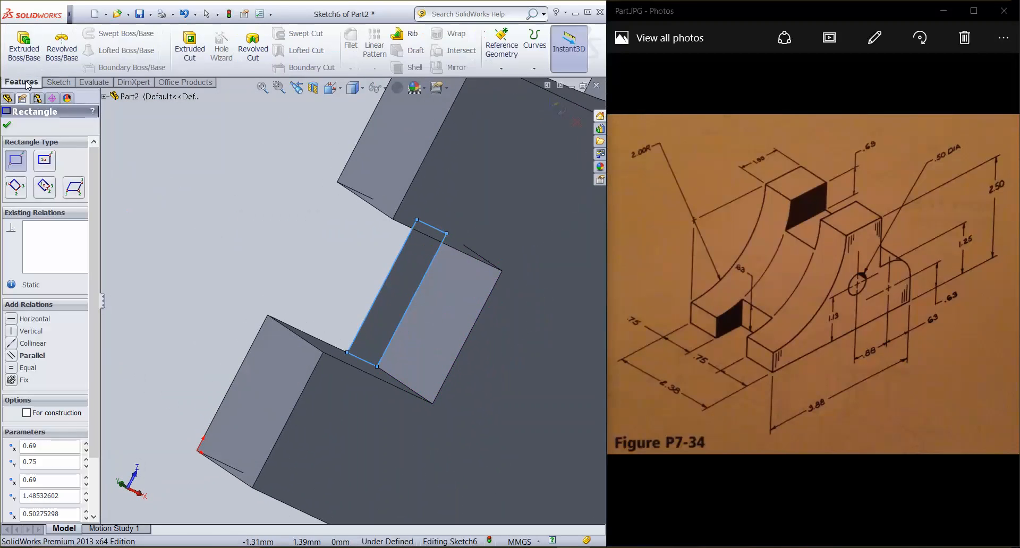
click(190, 47)
middle_drag(399, 314, 534, 415)
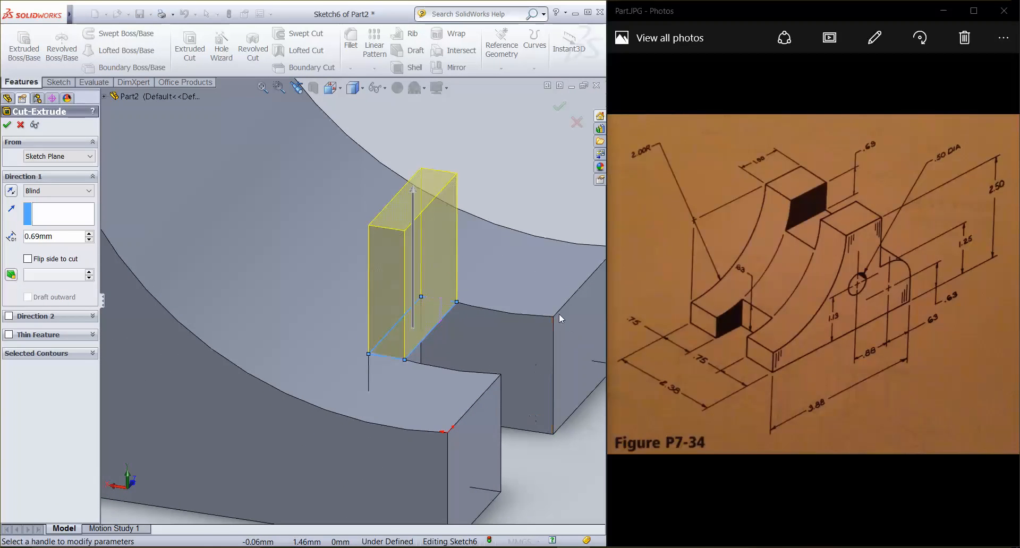
click(7, 125)
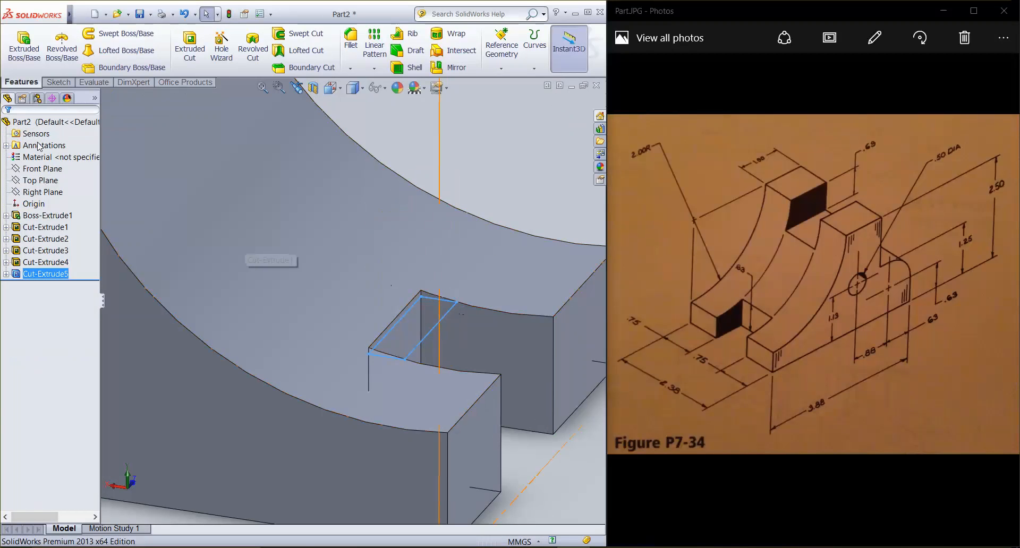
click(67, 123)
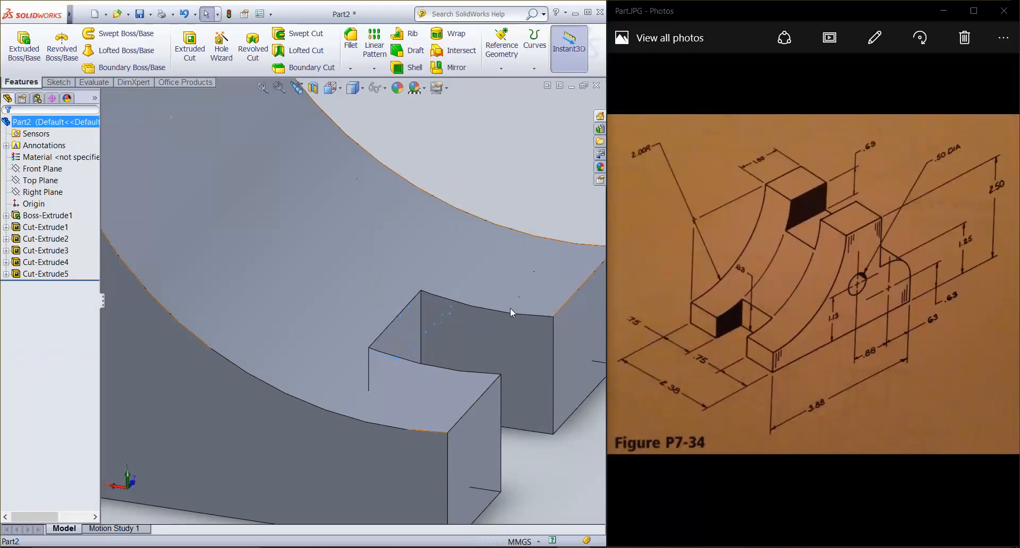
middle_drag(510, 312, 498, 333)
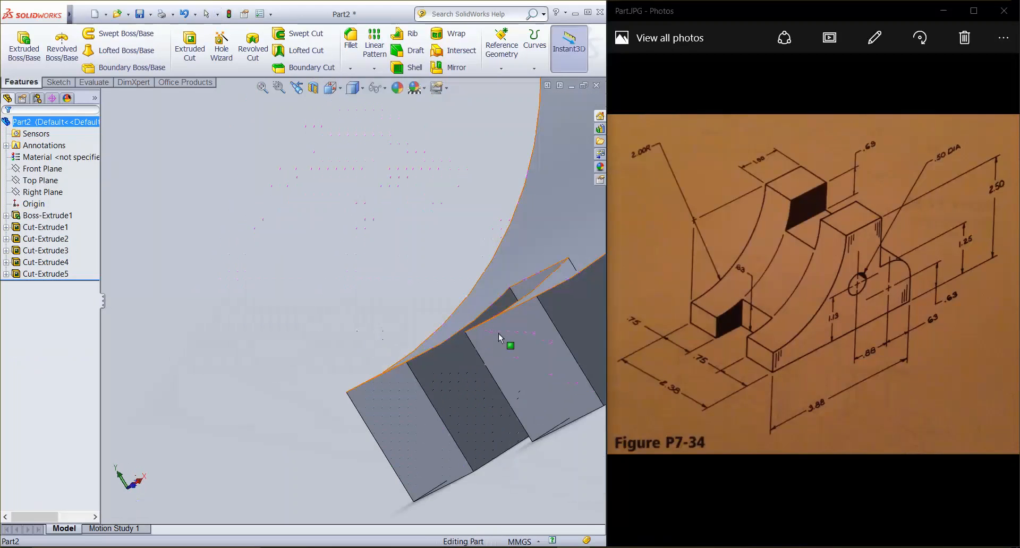
scroll(499, 333, up, 5)
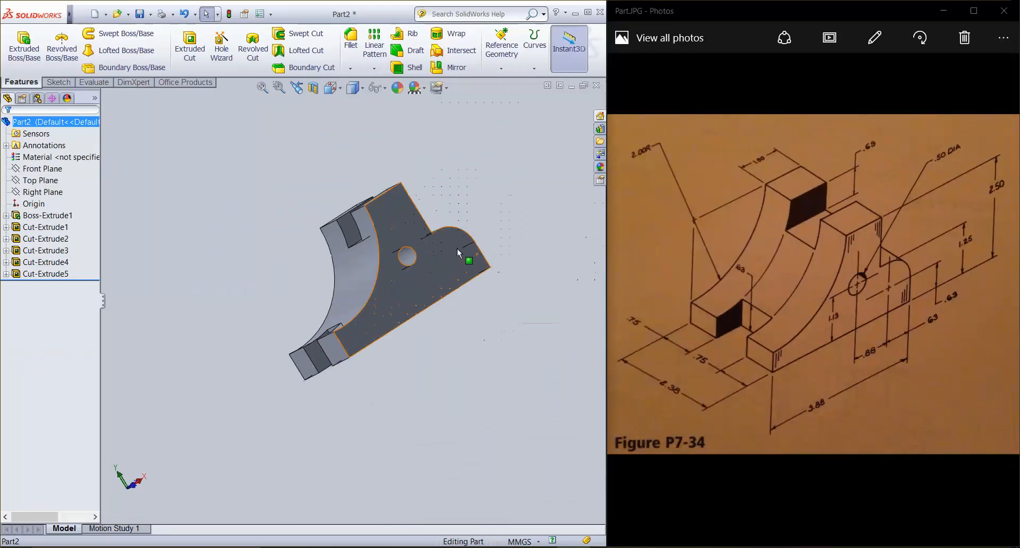
middle_drag(457, 248, 506, 259)
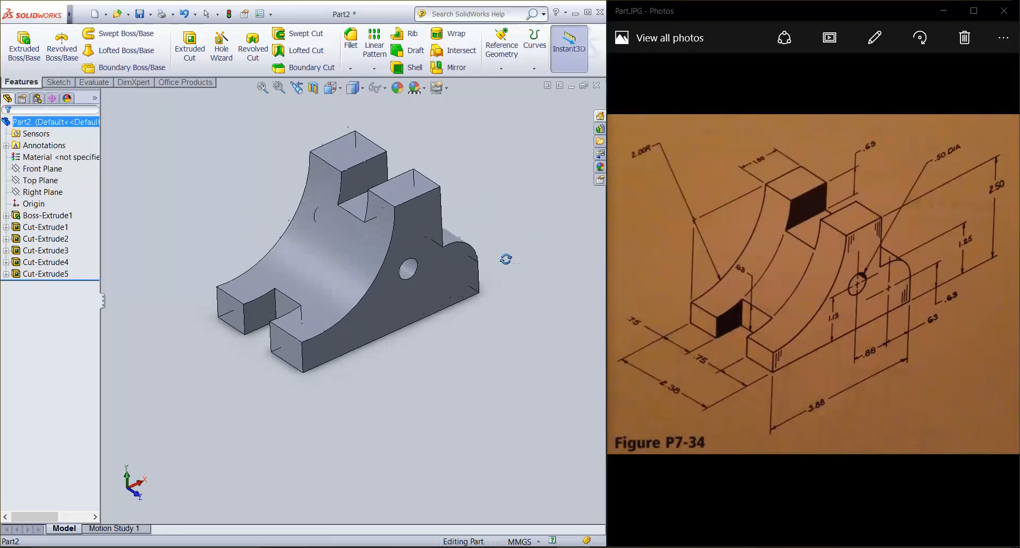
scroll(506, 258, up, 1)
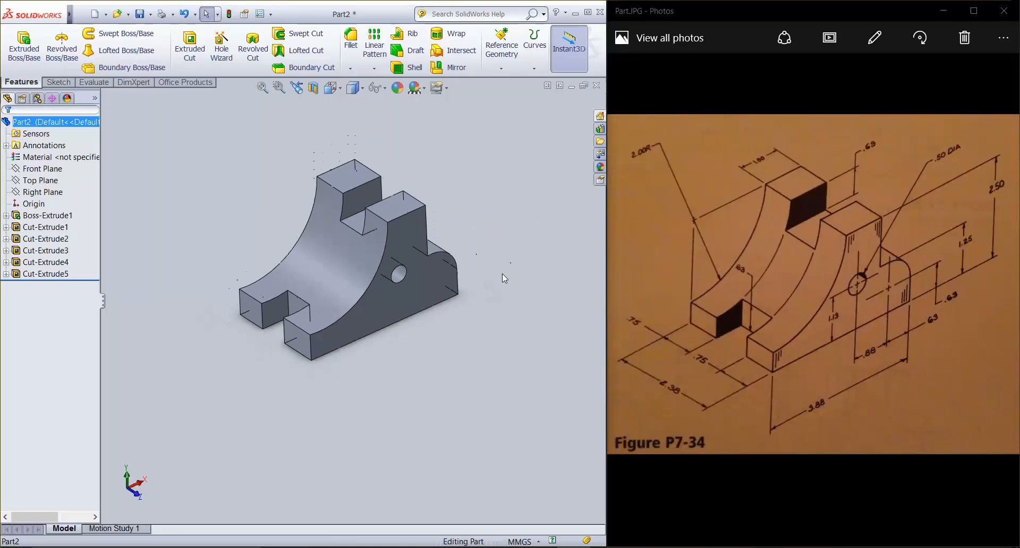